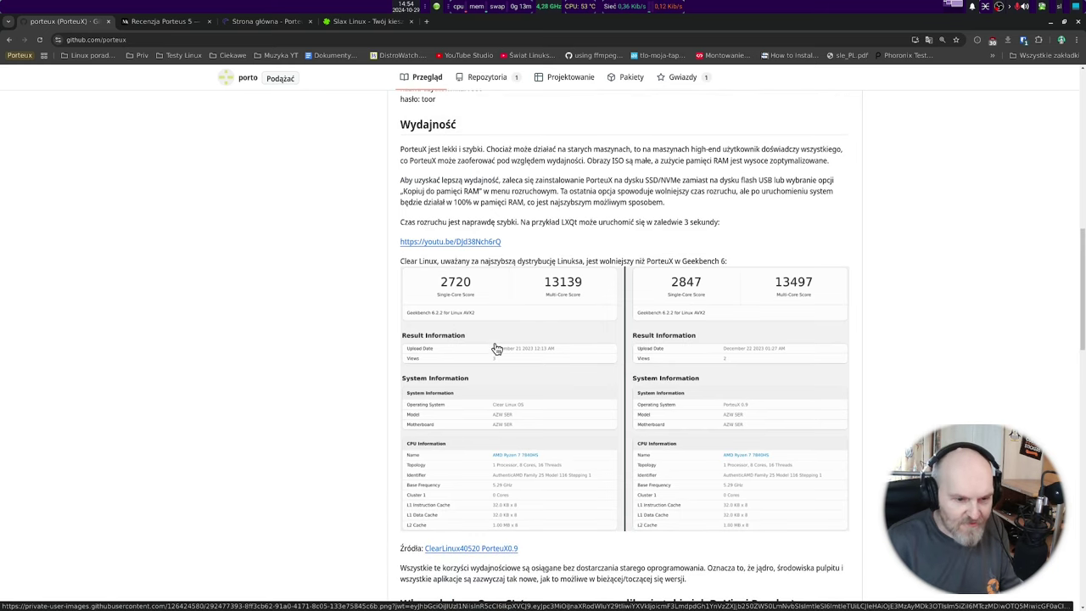
Switch from the PorteuX README to the Porteus 5 review article on Medium.
key(ctrl+Tab)
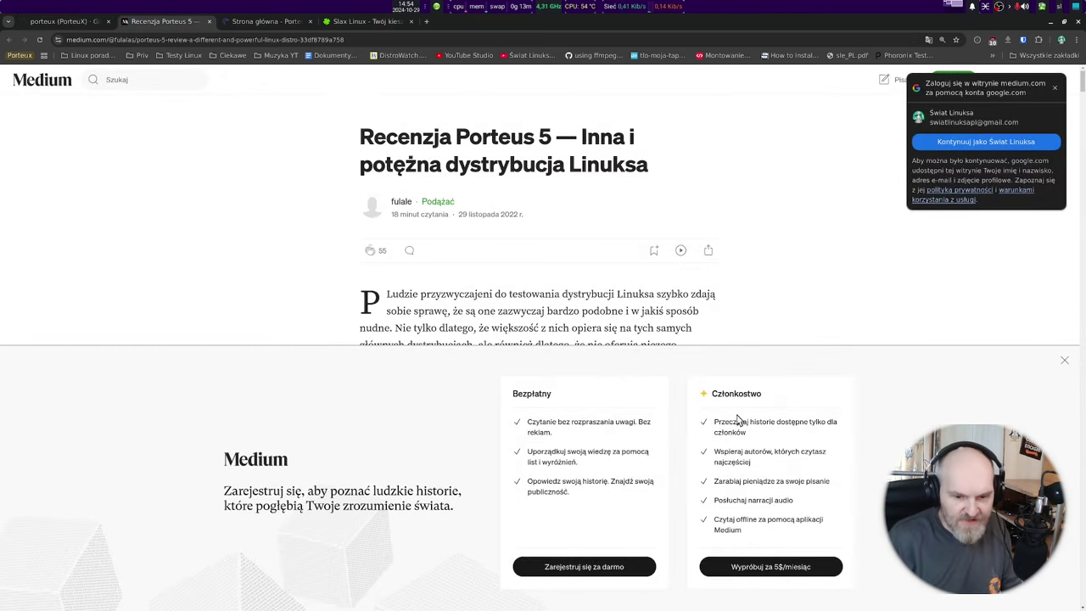
Close the Medium membership overlay and the Google sign-in popup.
click(1064, 361)
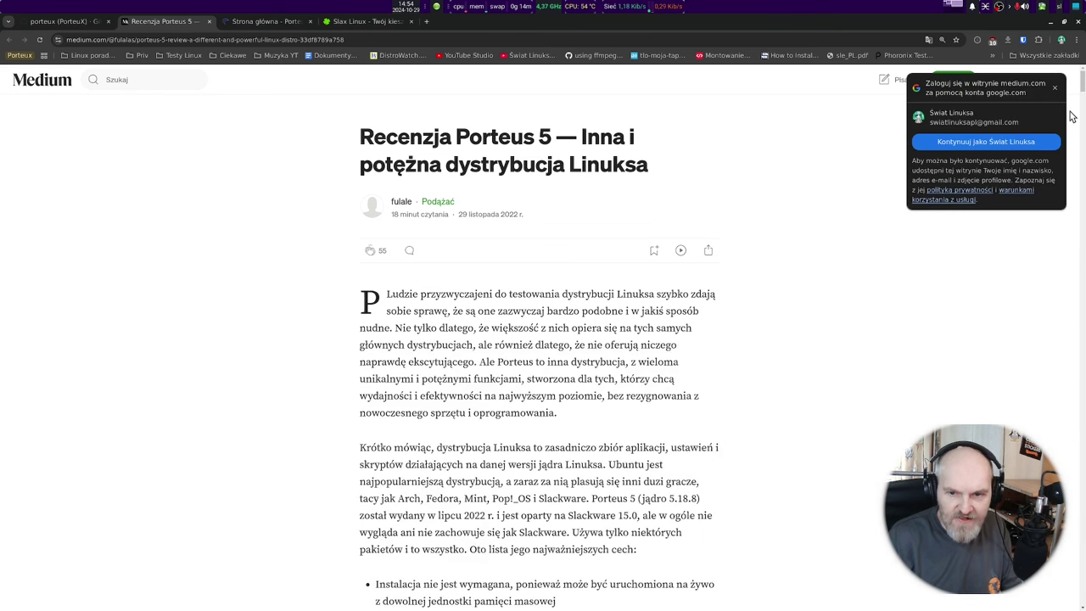
click(1055, 88)
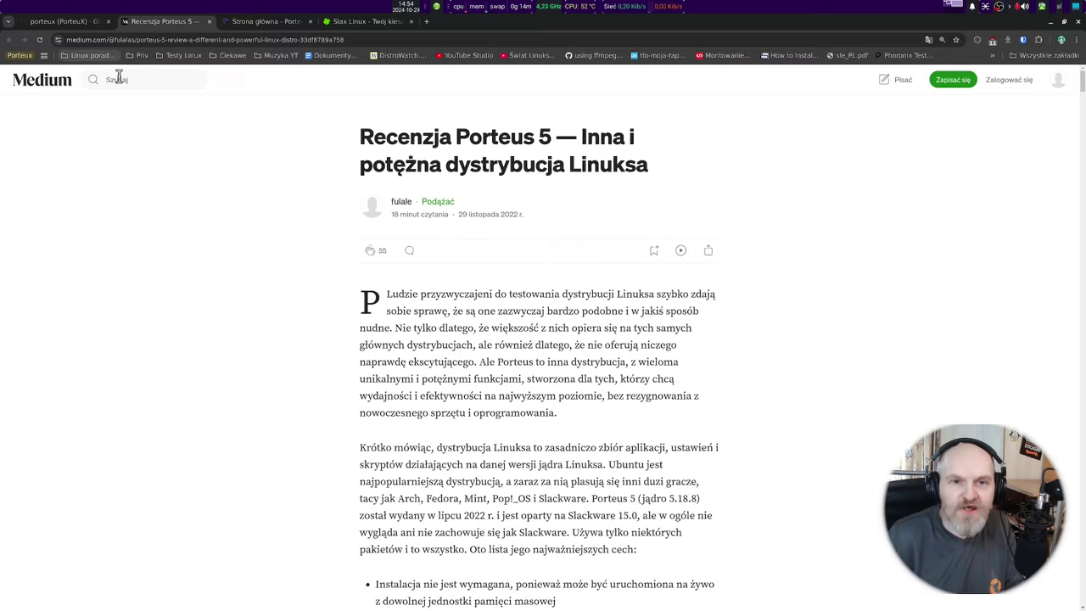
scroll(364, 191, down, 3)
scroll(364, 190, down, 15)
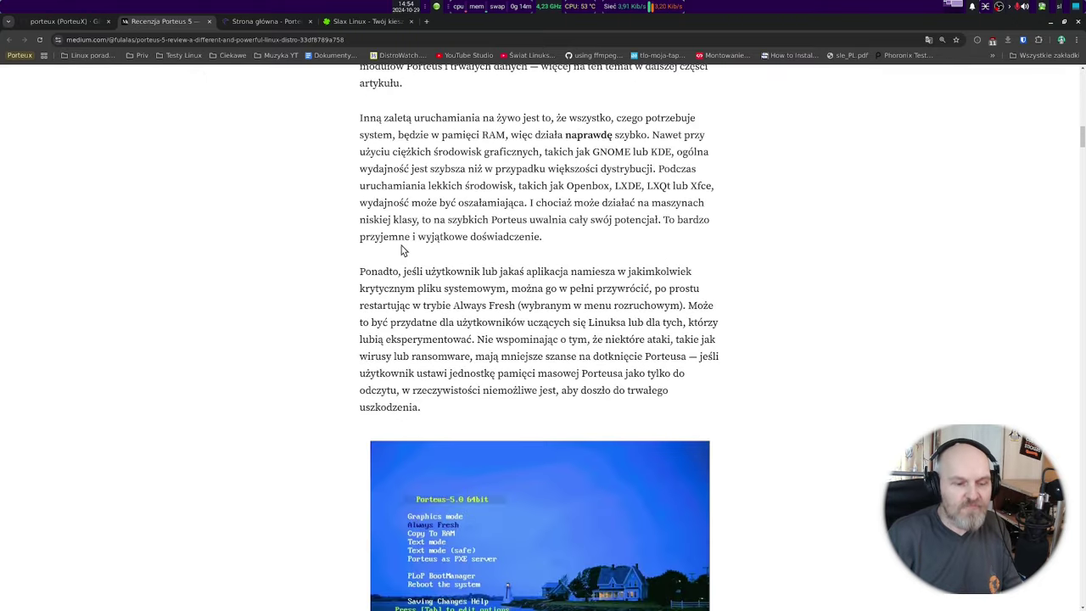
Scroll the review down to its 'Środowiska graficzne' list of official desktops.
scroll(403, 246, down, 15)
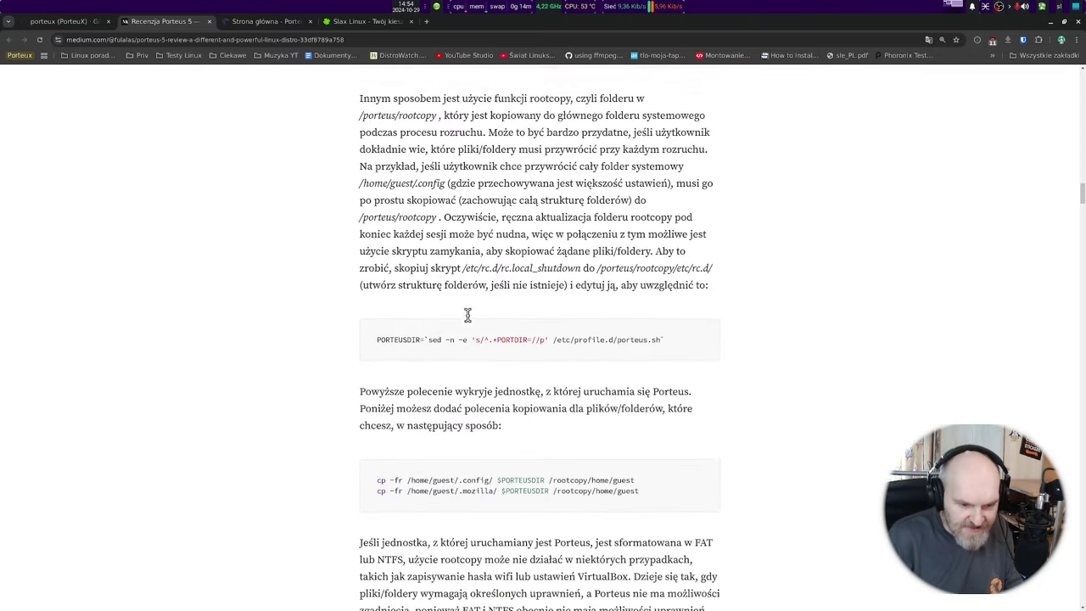
scroll(473, 322, up, 10)
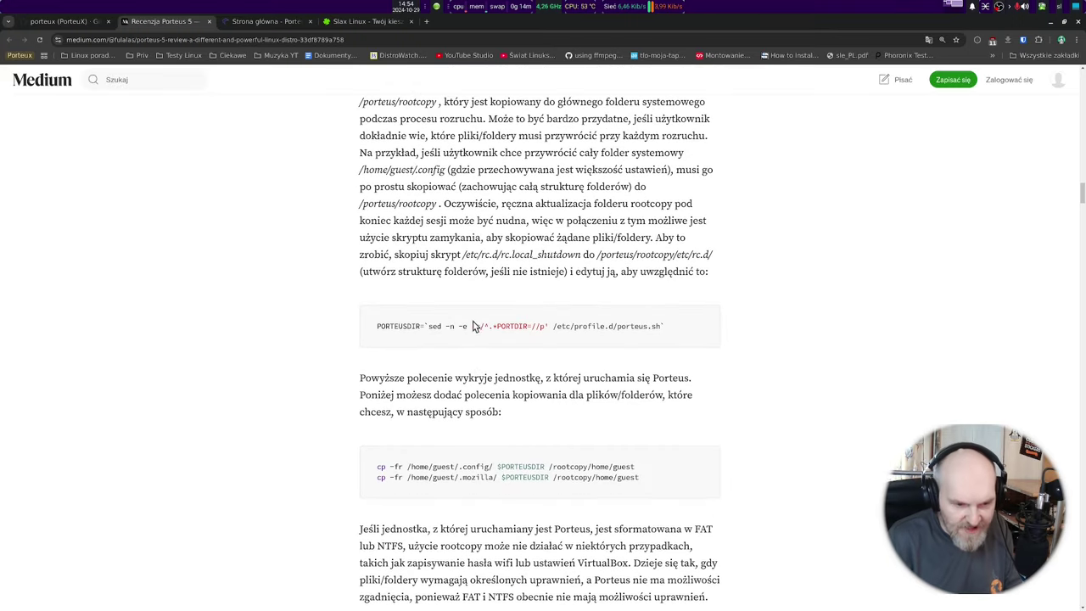
scroll(531, 281, down, 15)
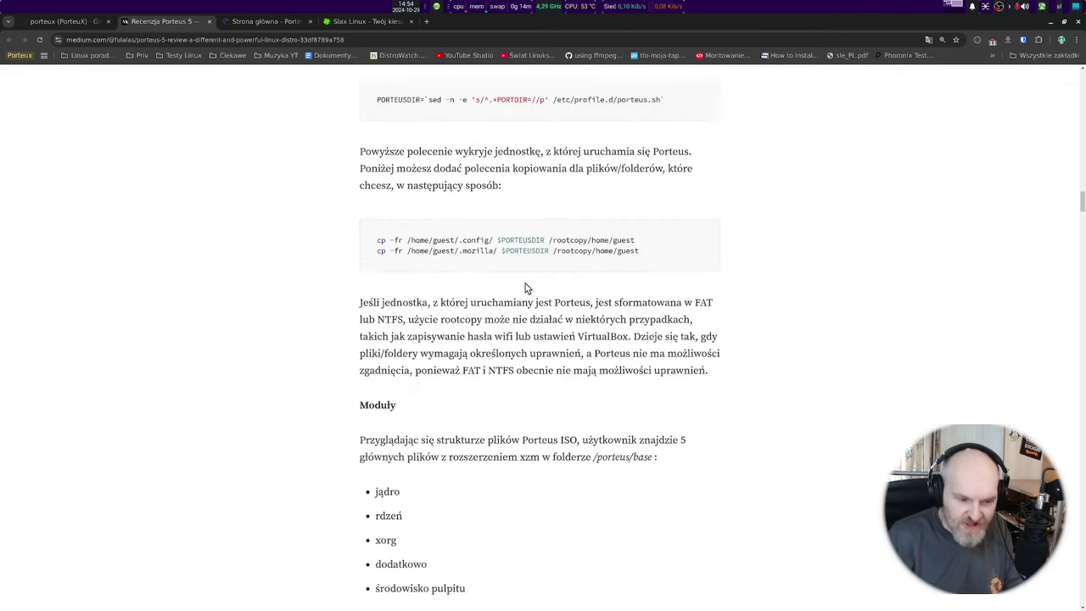
scroll(517, 285, down, 20)
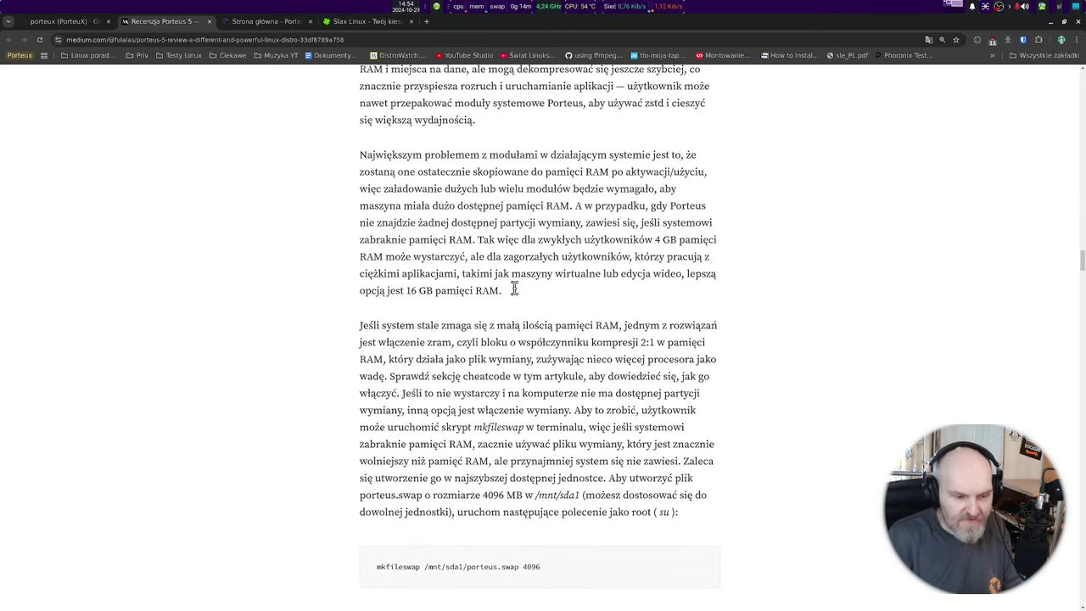
scroll(509, 287, down, 5)
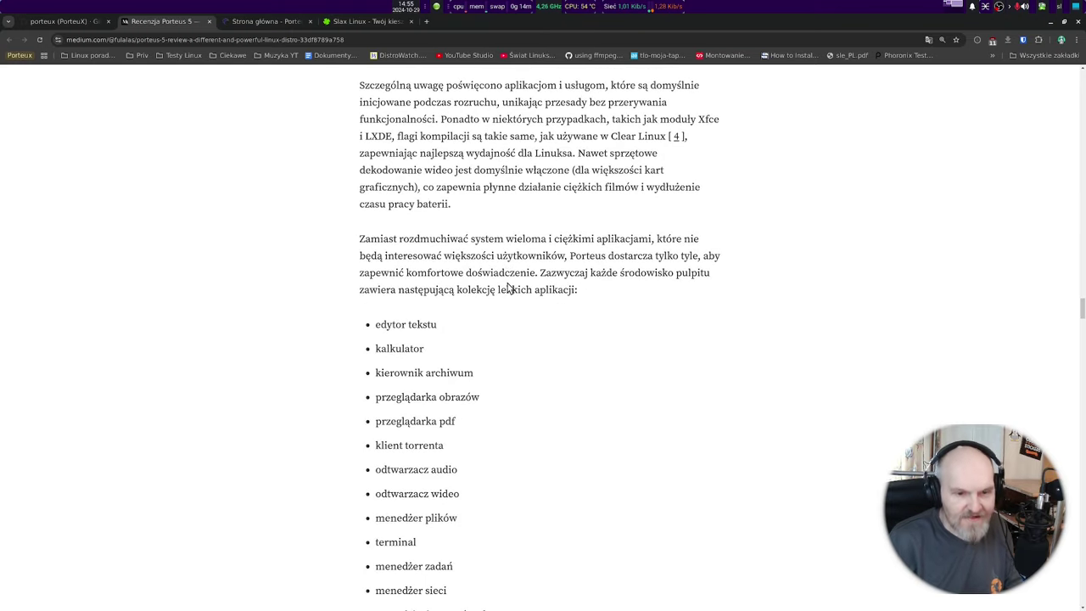
scroll(534, 292, down, 5)
scroll(534, 294, down, 10)
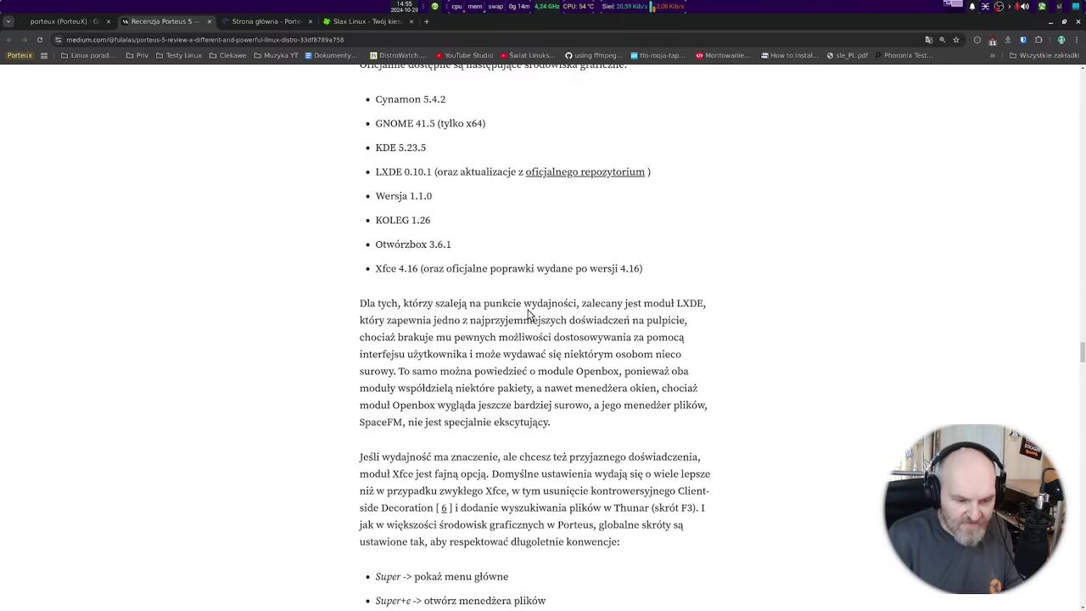
scroll(324, 180, up, 2)
Return to the porteux GitHub tab, scroll to the contributions graph, and back to the top.
click(67, 21)
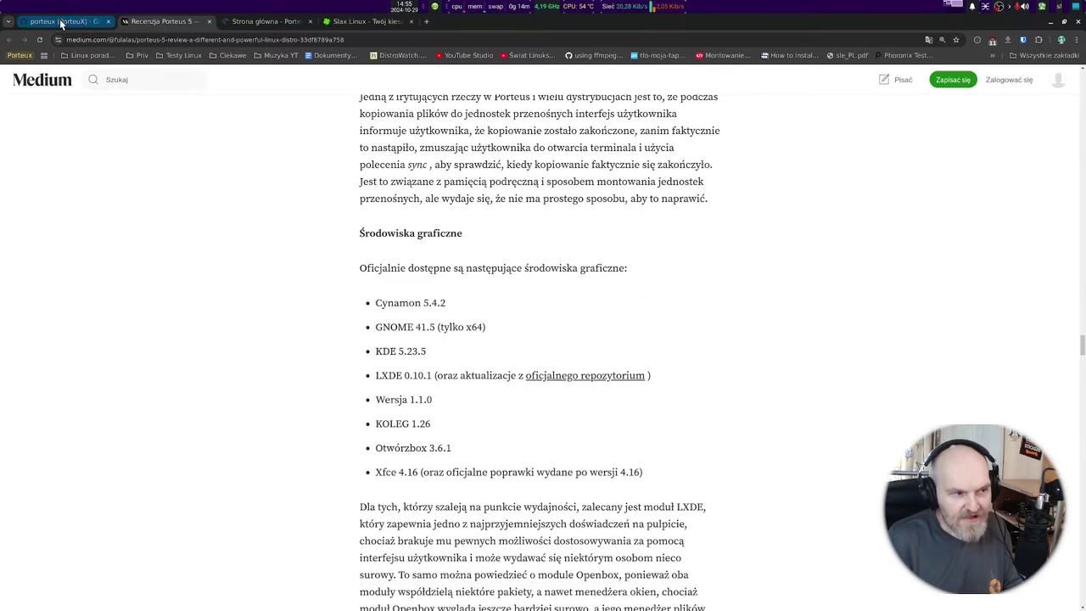
scroll(435, 271, down, 8)
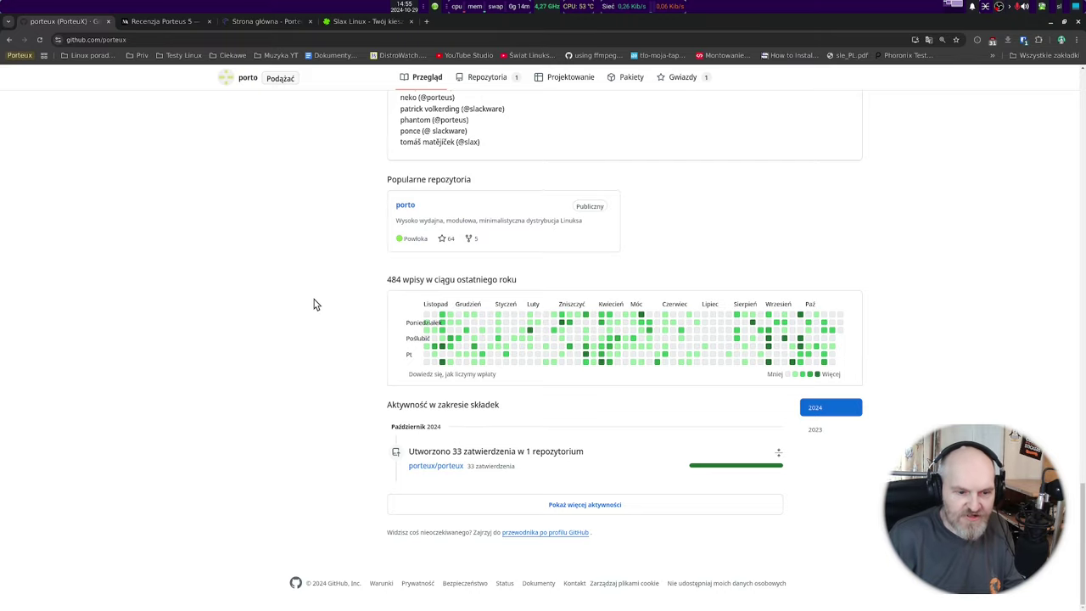
scroll(314, 299, up, 4)
scroll(322, 287, up, 20)
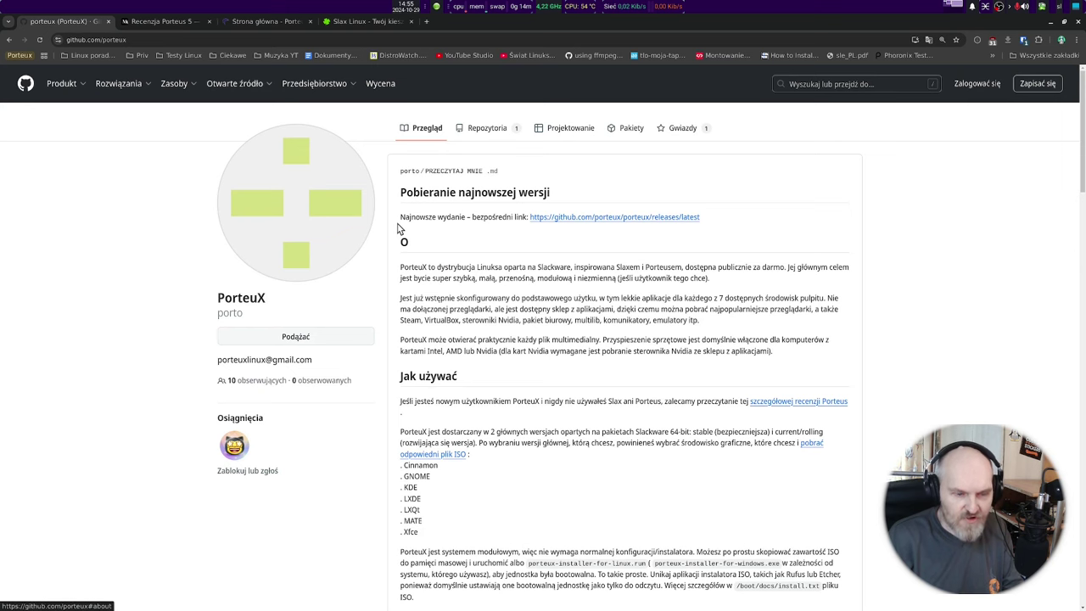
Open the latest PorteuX 1.7 release page from the profile's download link.
click(623, 219)
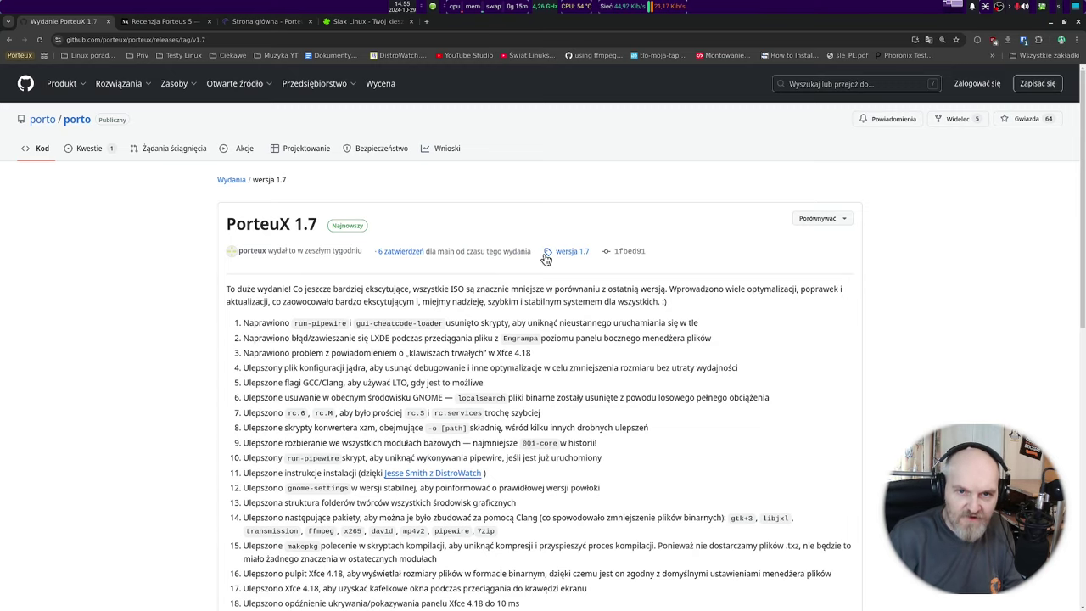
scroll(535, 255, down, 5)
scroll(528, 261, down, 8)
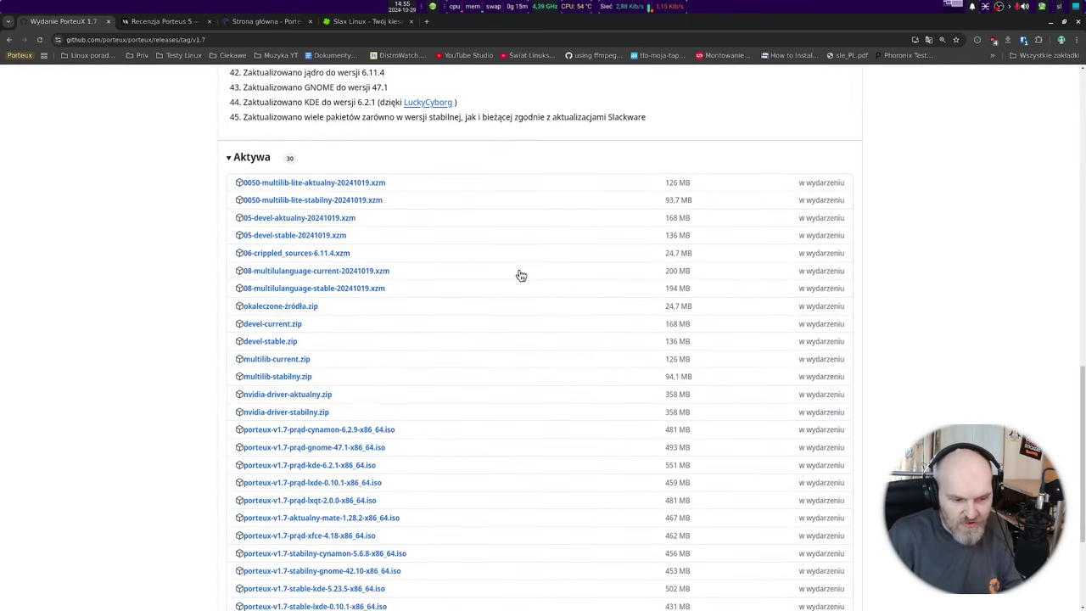
scroll(519, 272, up, 2)
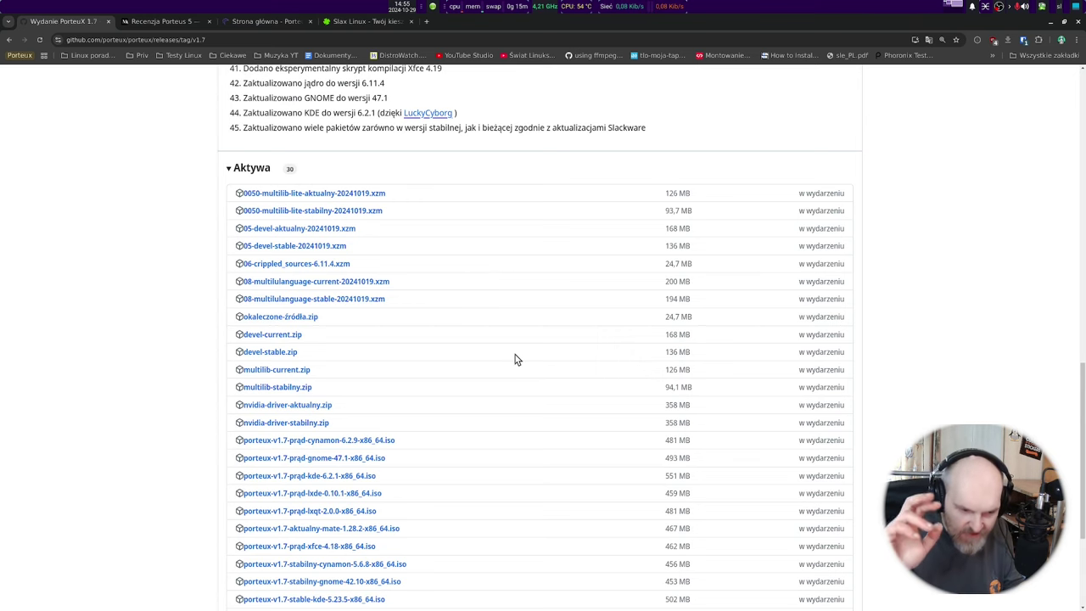
scroll(509, 348, down, 3)
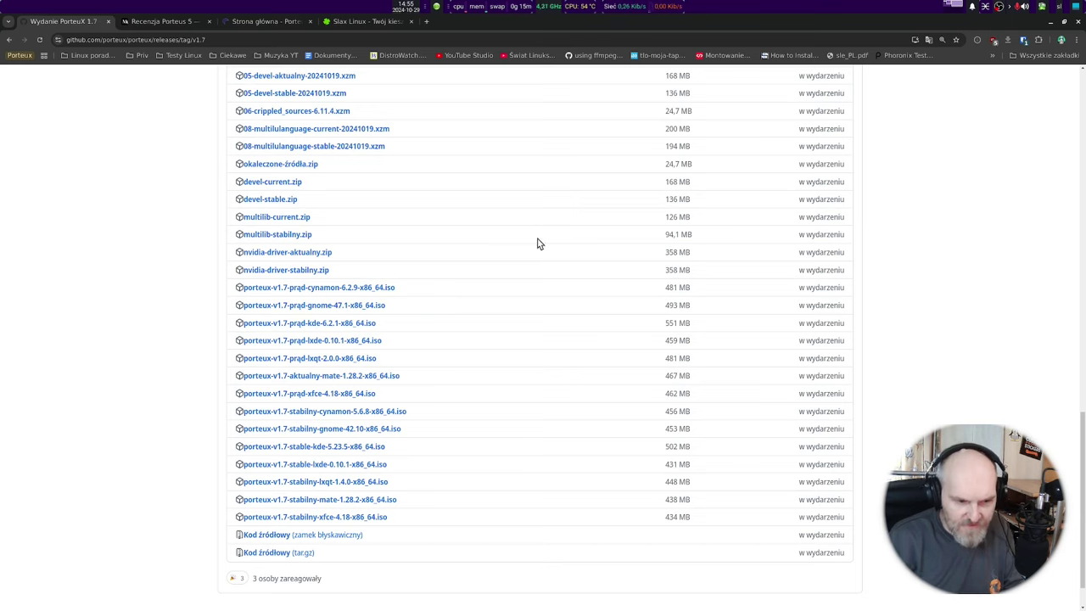
Show the release page in original English and read through the 1.7 changelog.
click(928, 41)
click(830, 56)
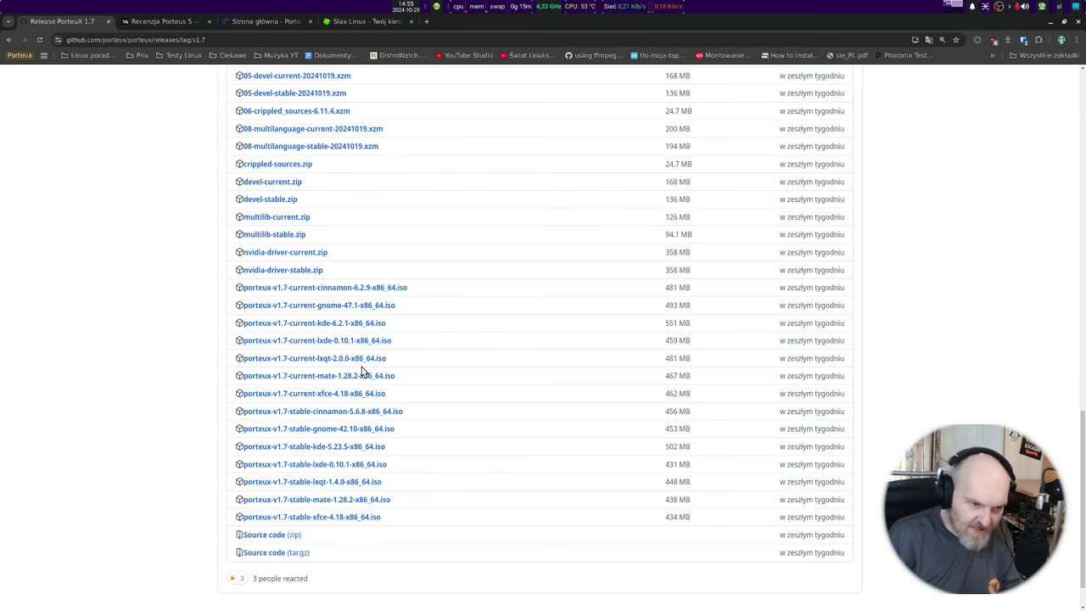
scroll(360, 365, up, 2)
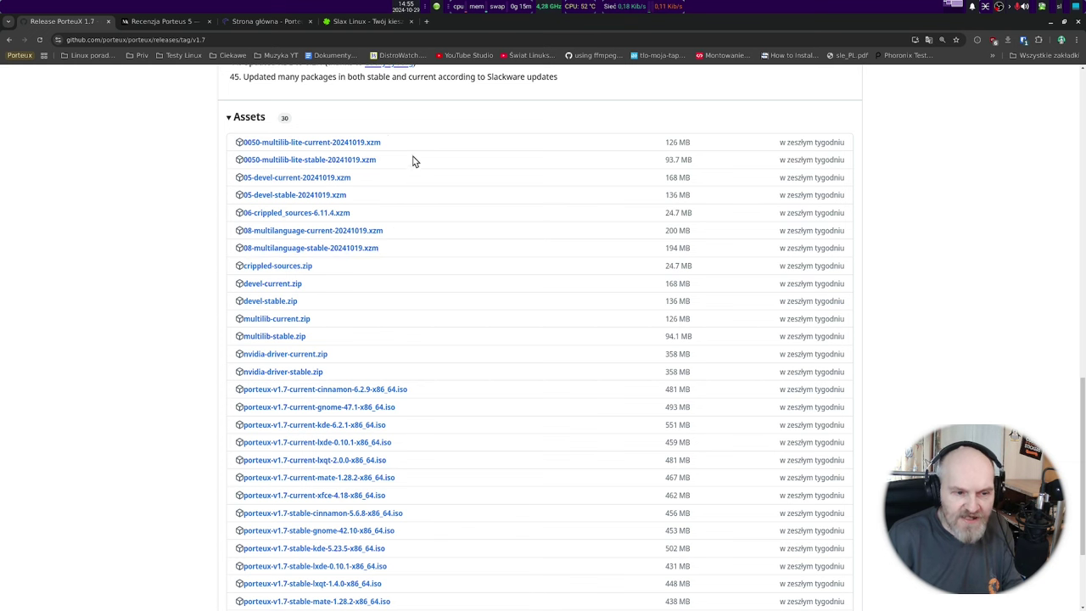
scroll(174, 182, up, 2)
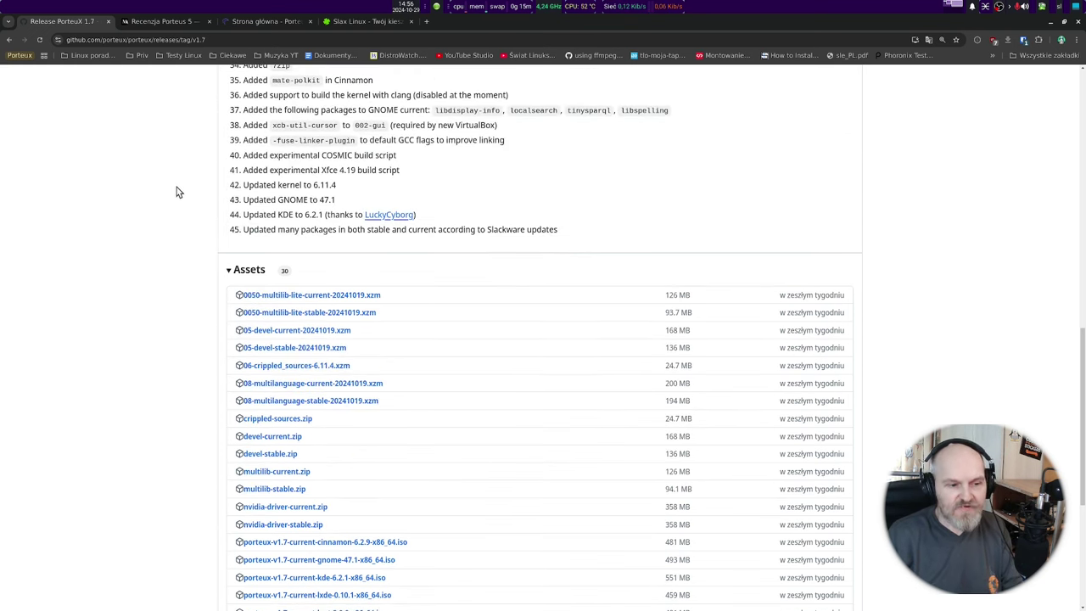
scroll(147, 278, down, 2)
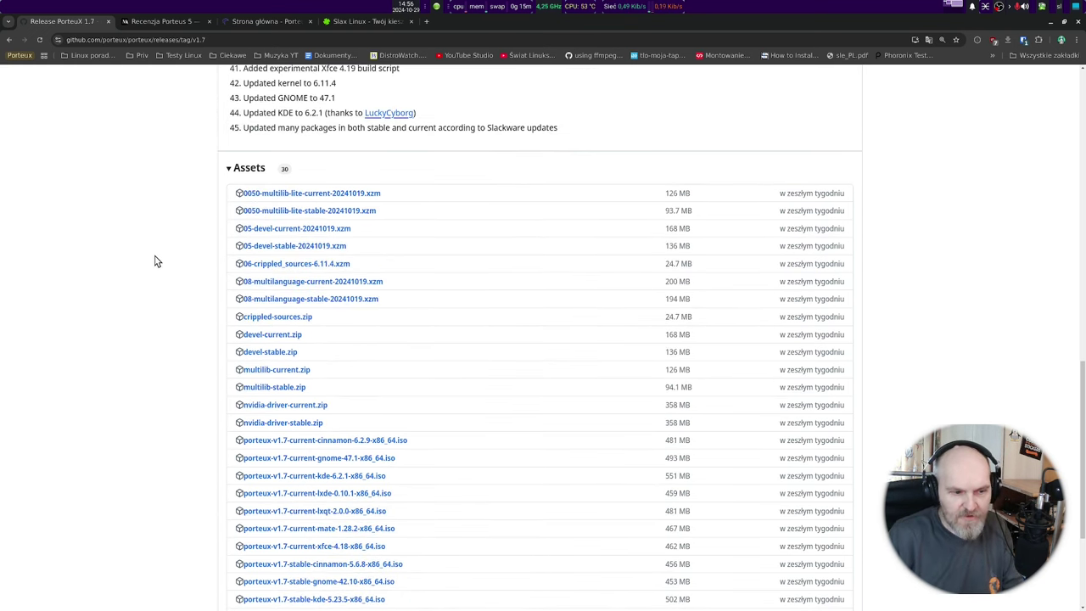
scroll(162, 254, up, 1)
scroll(194, 264, down, 1)
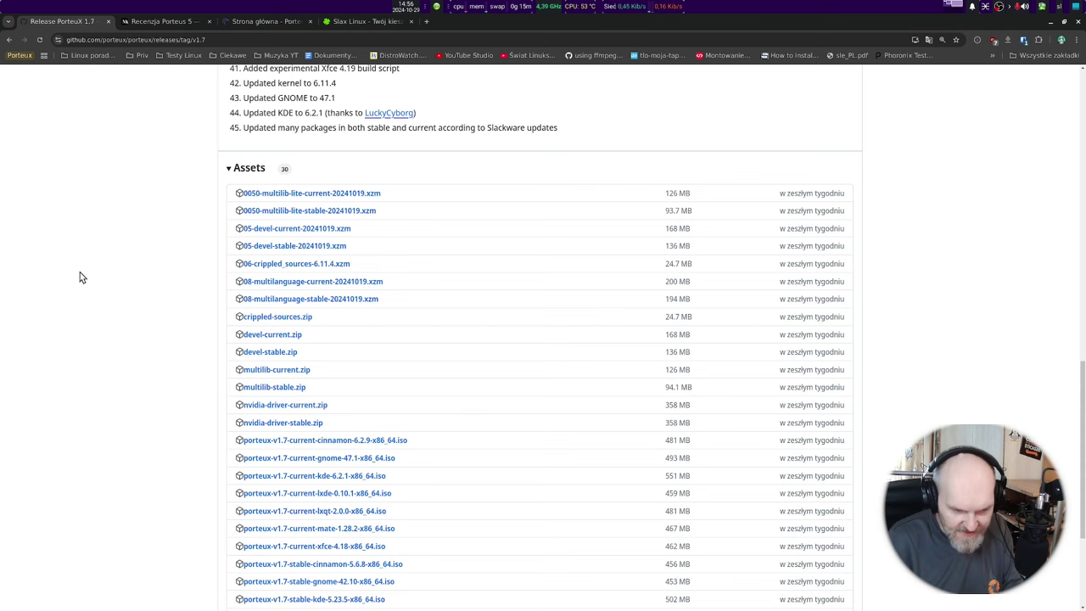
scroll(96, 282, down, 4)
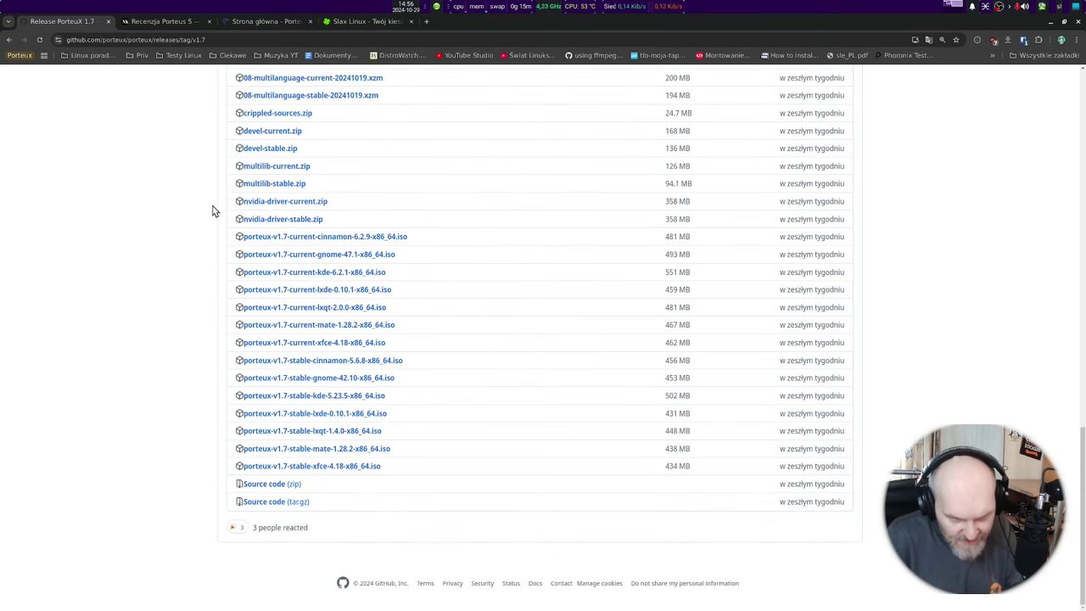
scroll(332, 201, up, 2)
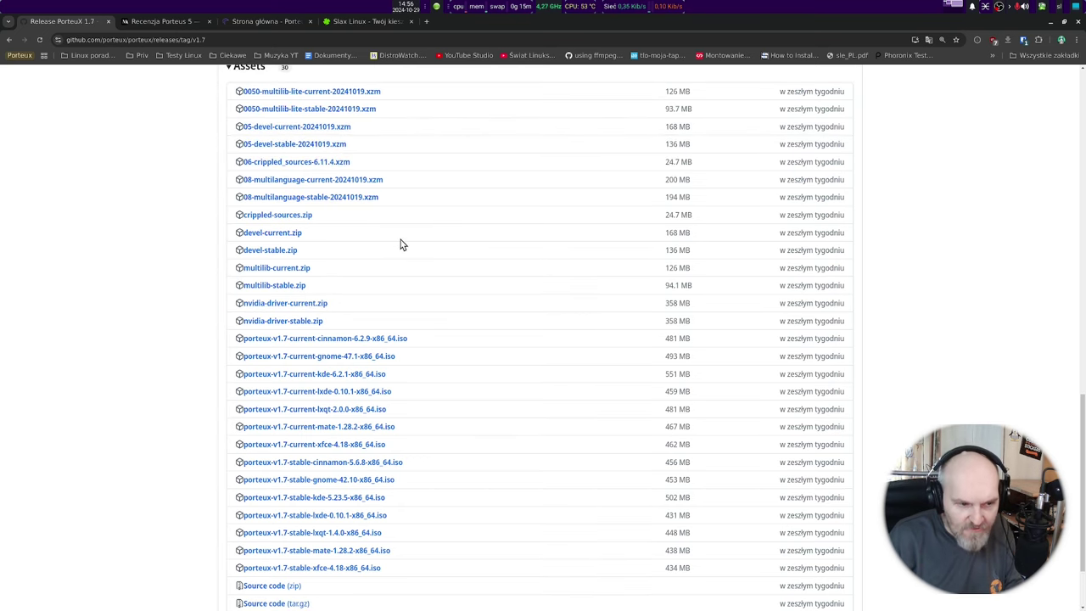
scroll(401, 245, up, 3)
scroll(396, 239, down, 5)
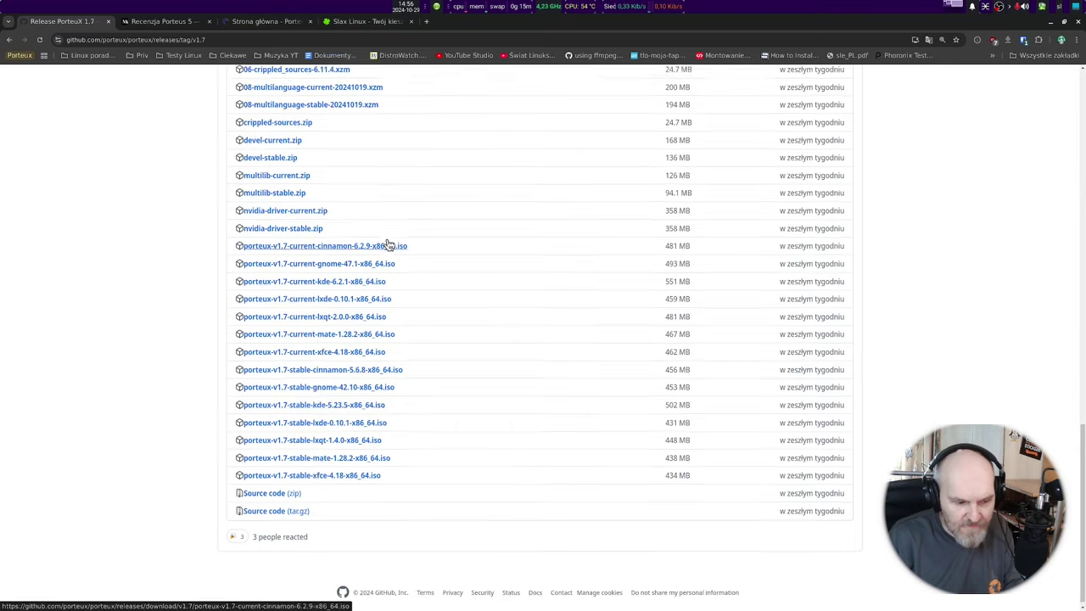
scroll(388, 243, up, 1)
scroll(383, 330, up, 8)
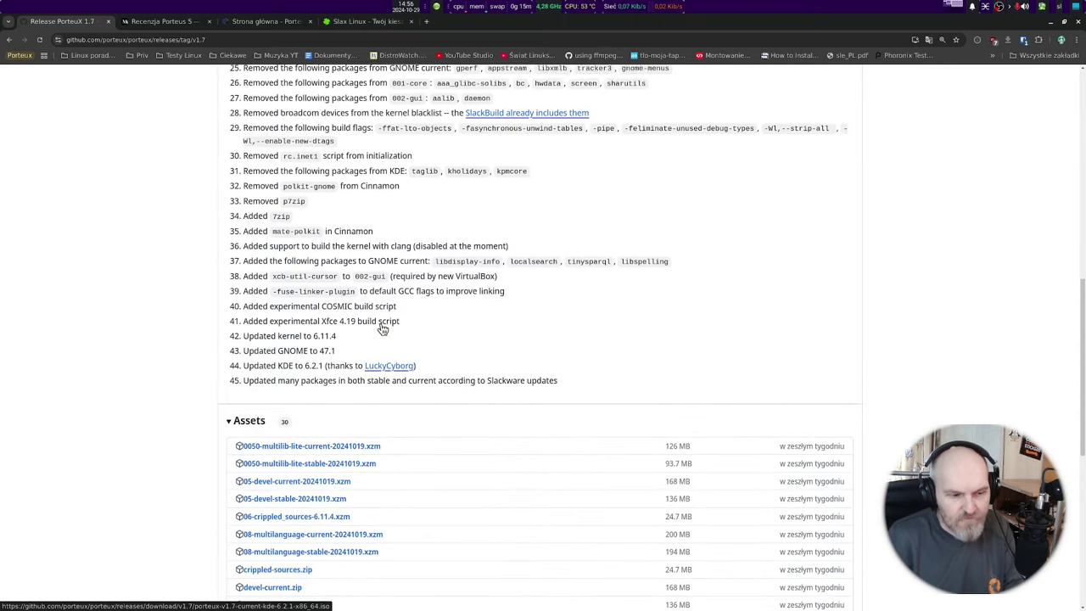
scroll(383, 329, up, 10)
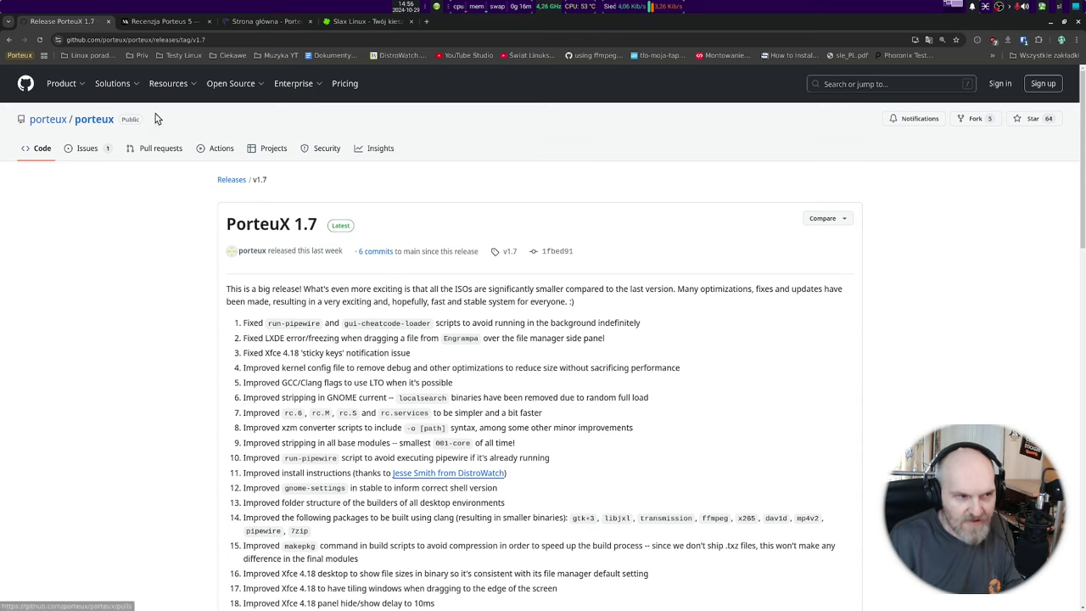
click(157, 21)
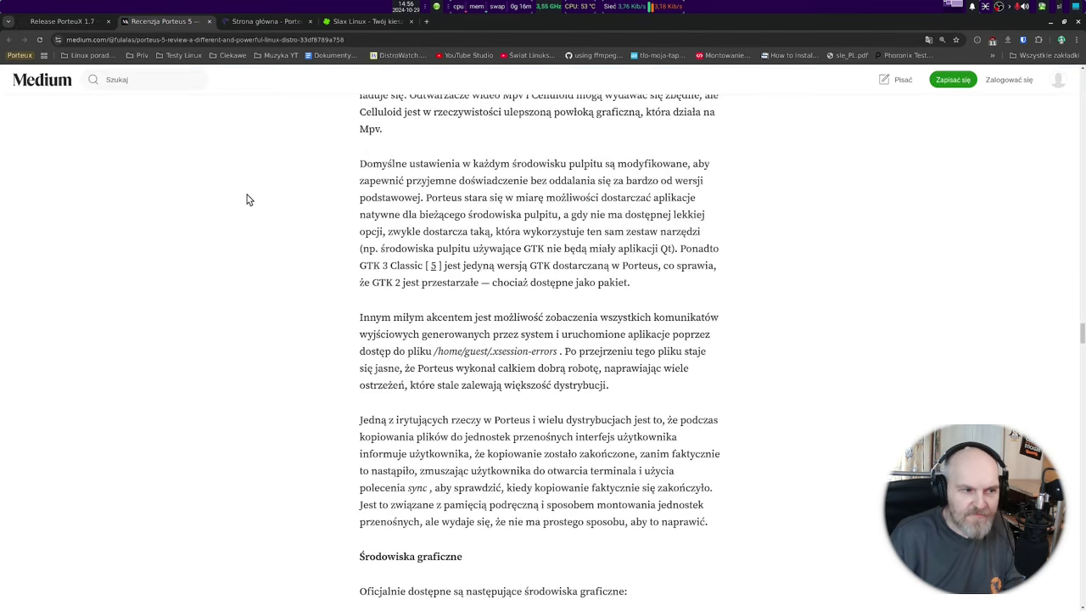
scroll(247, 195, up, 12)
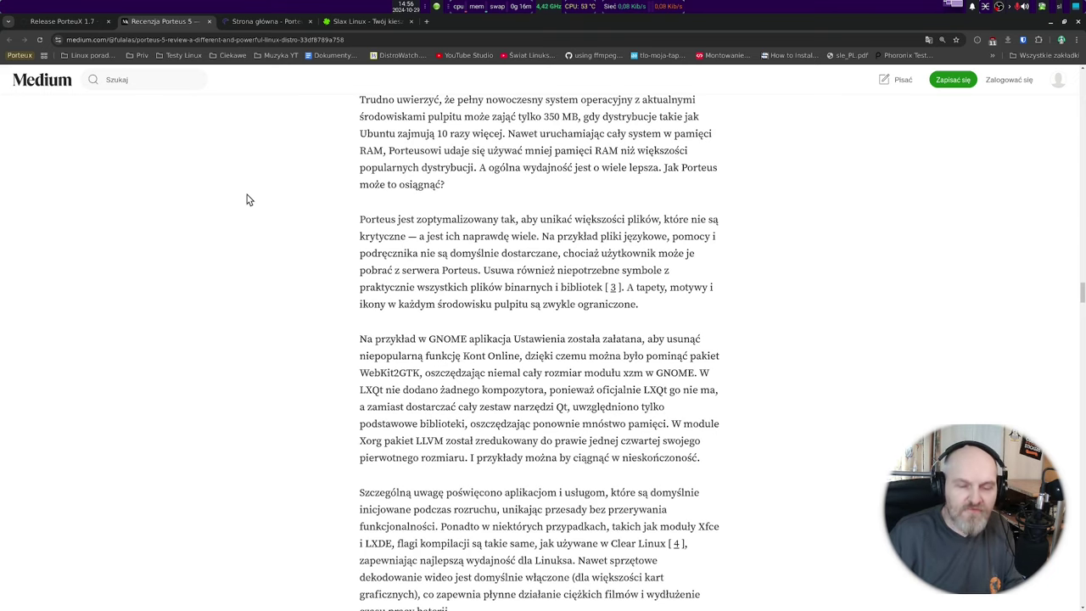
scroll(379, 274, up, 4)
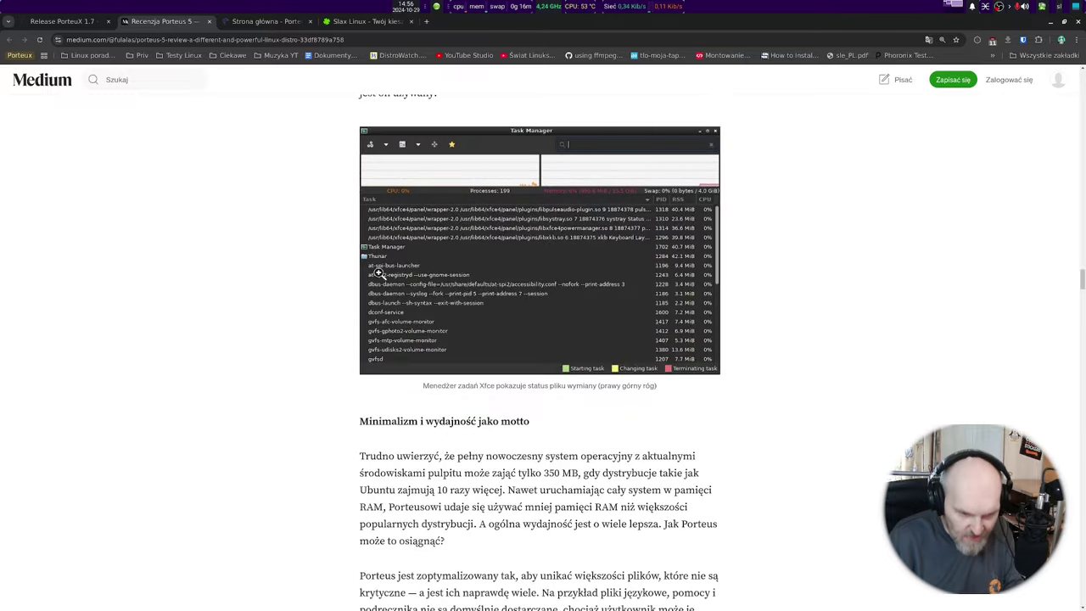
scroll(379, 274, up, 20)
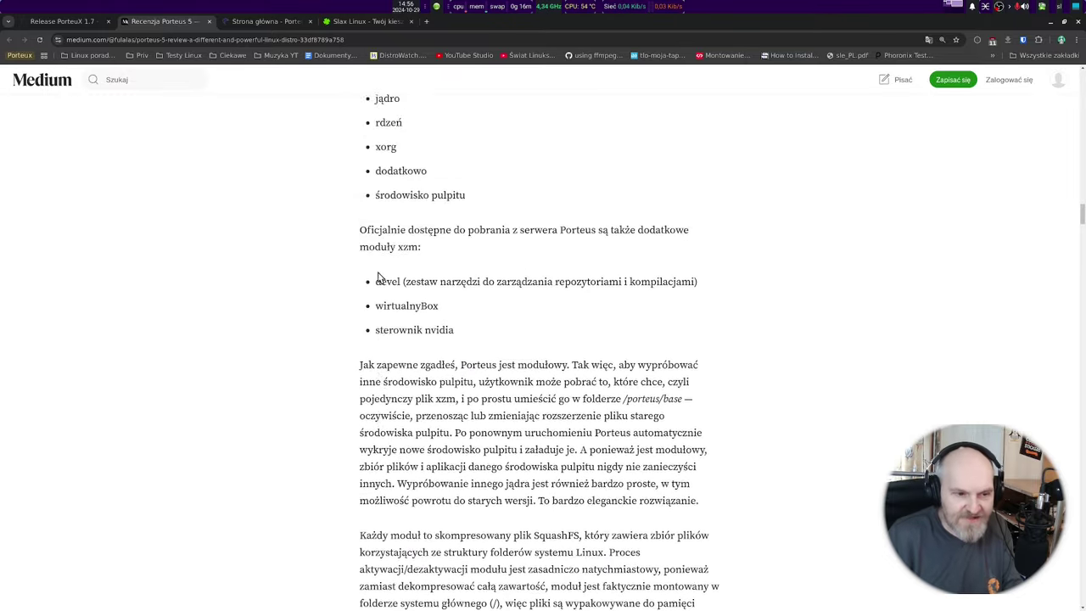
scroll(379, 274, up, 20)
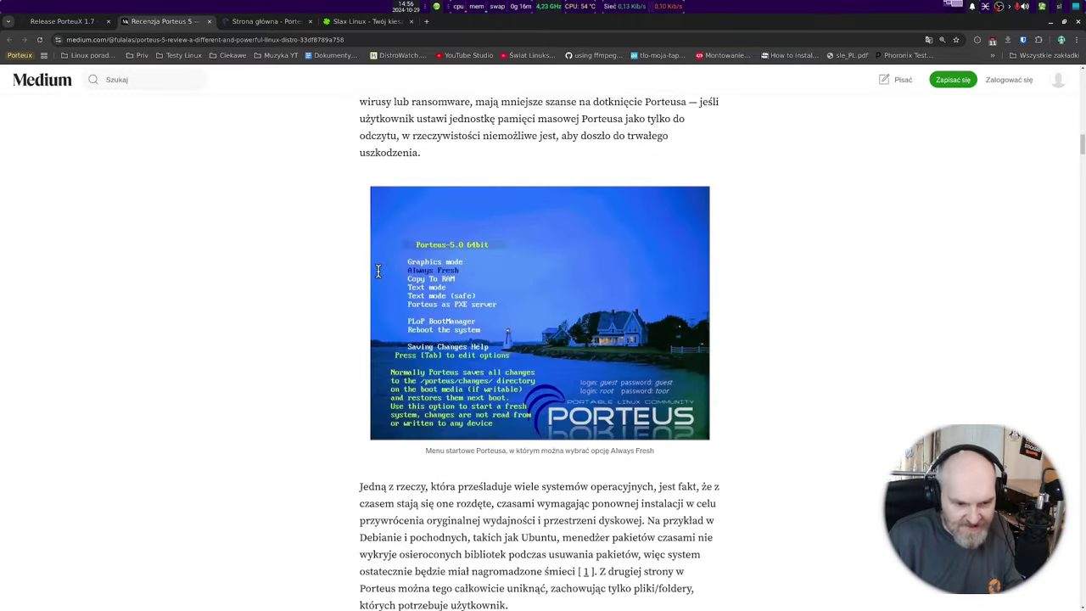
scroll(451, 297, up, 5)
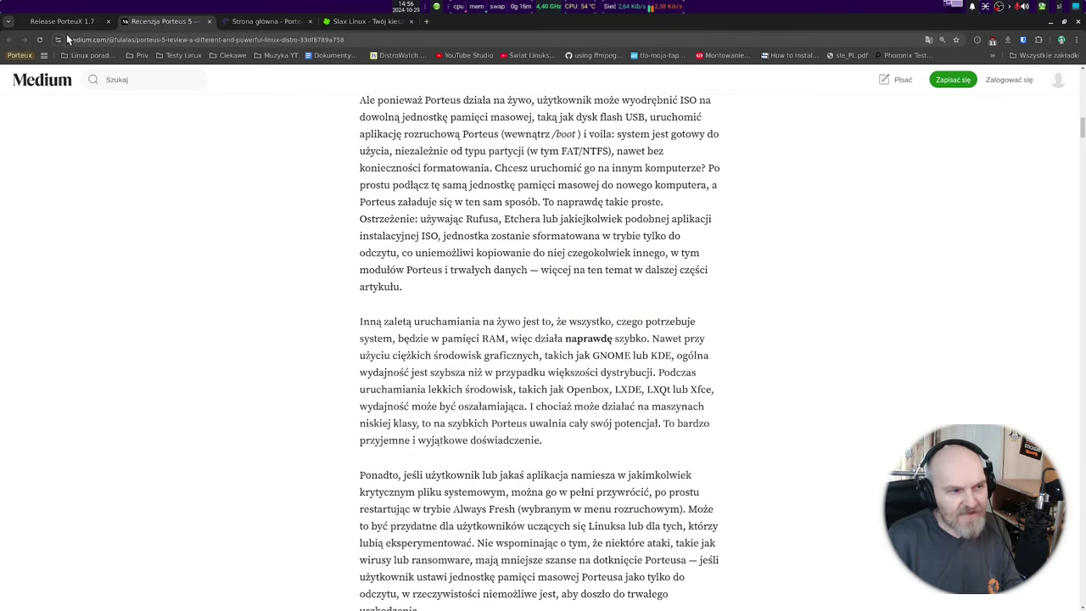
click(68, 22)
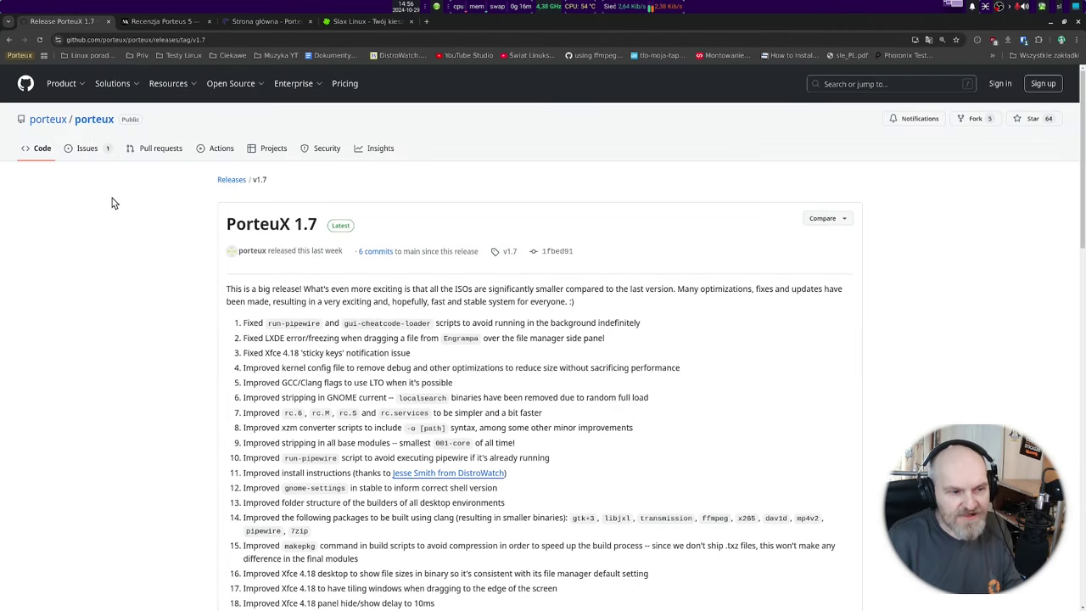
Open the porteux/porteux repository and scroll from its folder list to the README.
click(93, 123)
scroll(254, 271, down, 5)
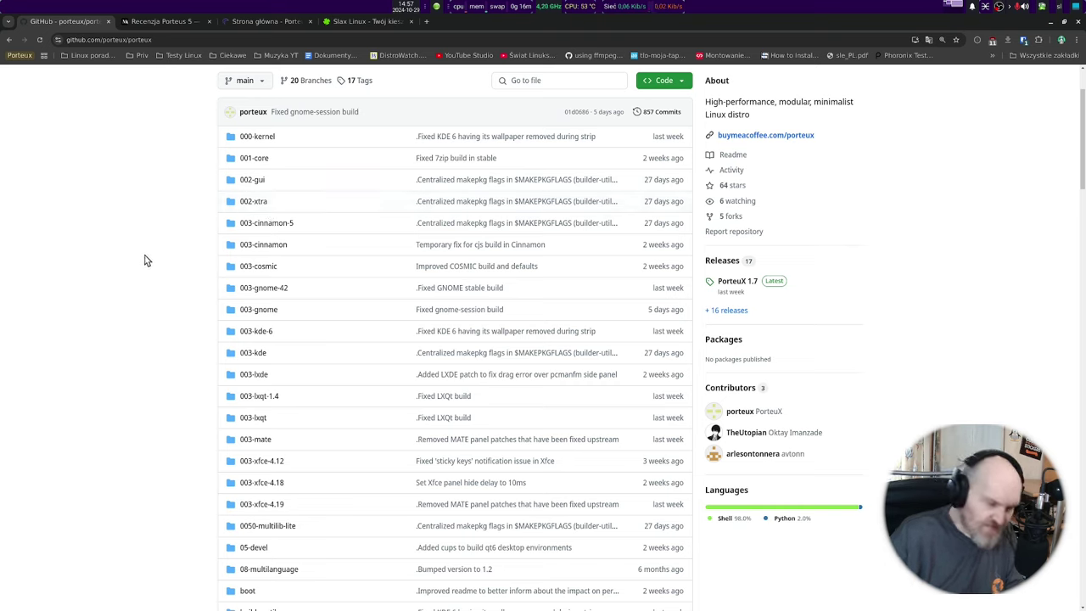
scroll(160, 246, down, 1)
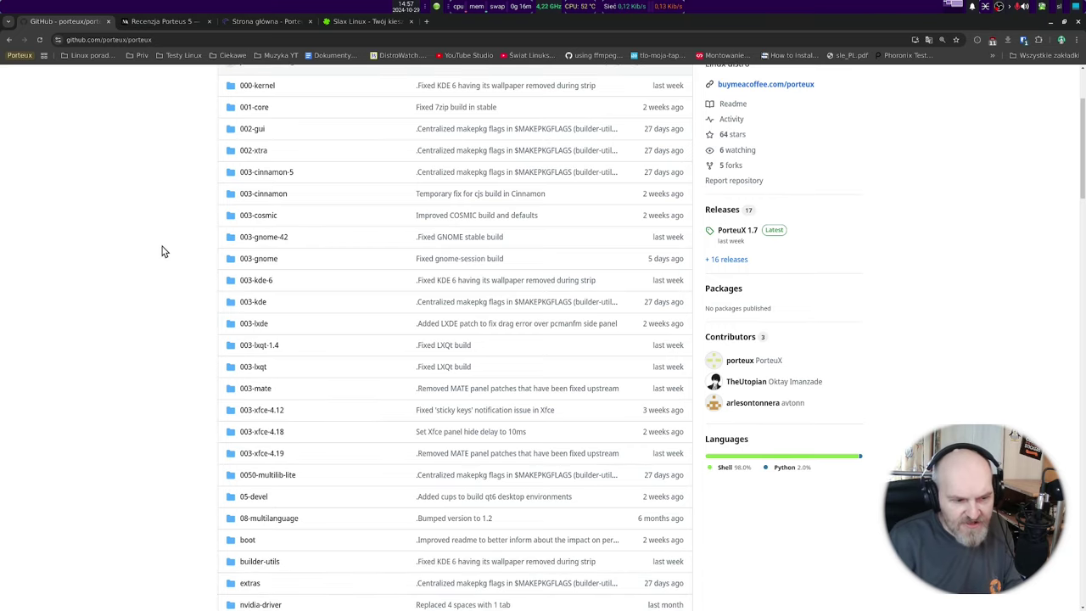
scroll(168, 245, down, 6)
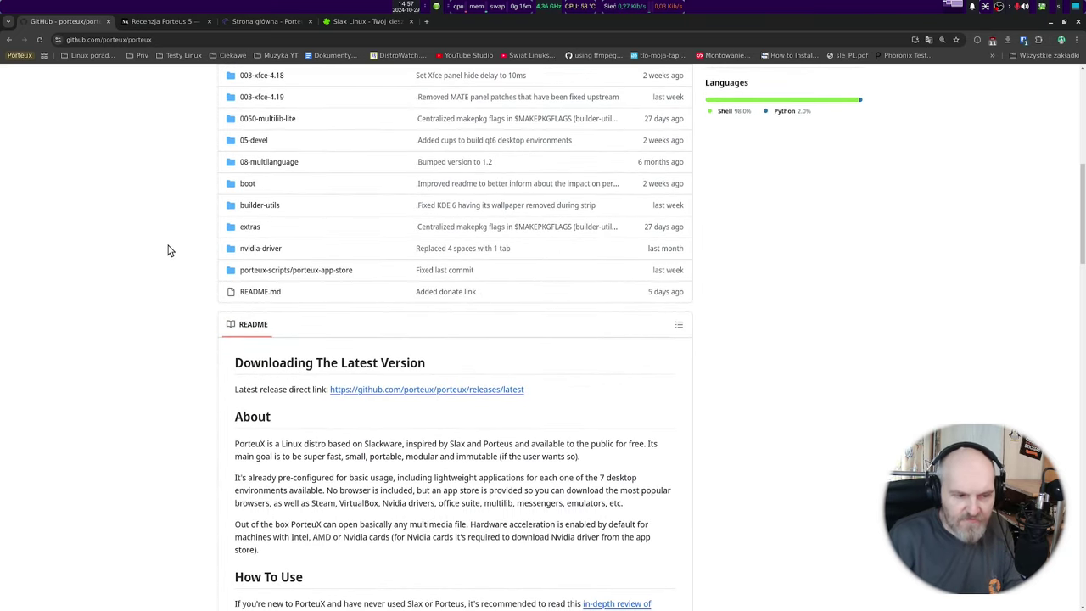
scroll(163, 232, up, 8)
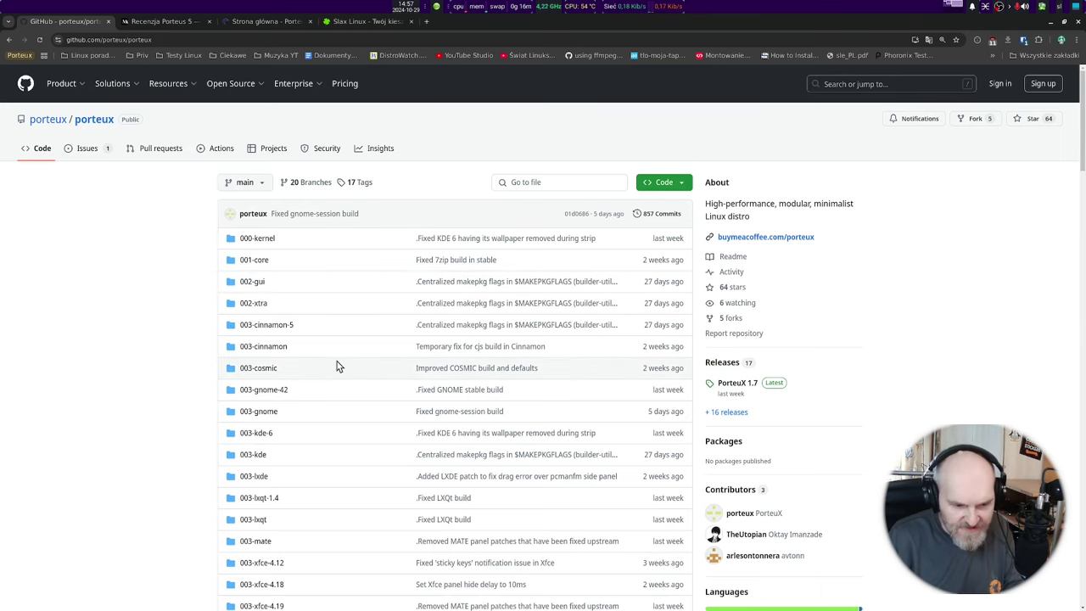
scroll(356, 367, down, 5)
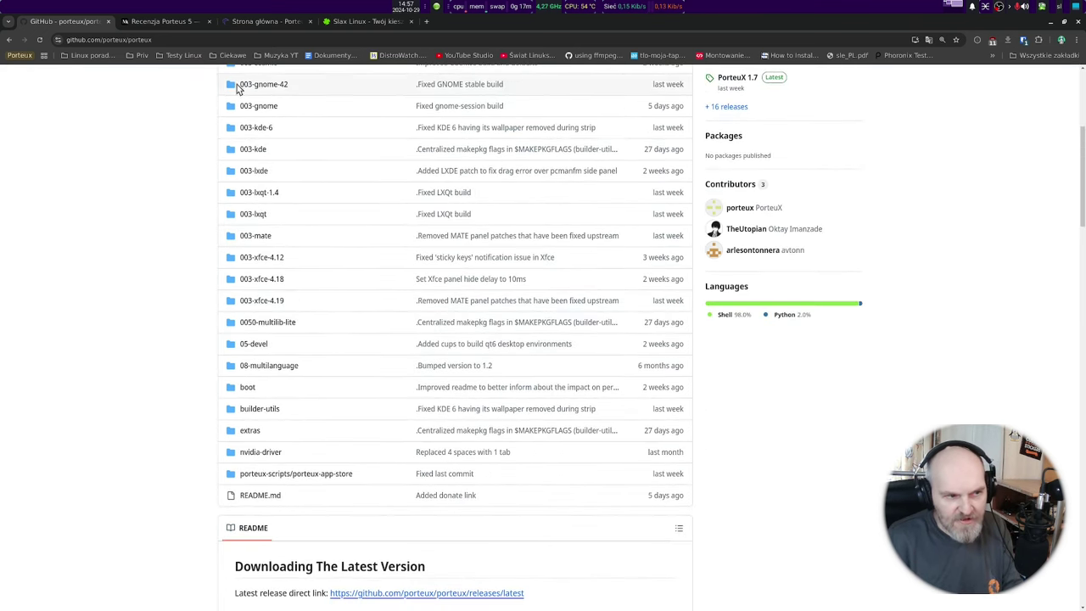
Switch to the 'Recenzja Porteus 5' tab and scroll down through the article sections.
click(173, 23)
scroll(247, 287, down, 10)
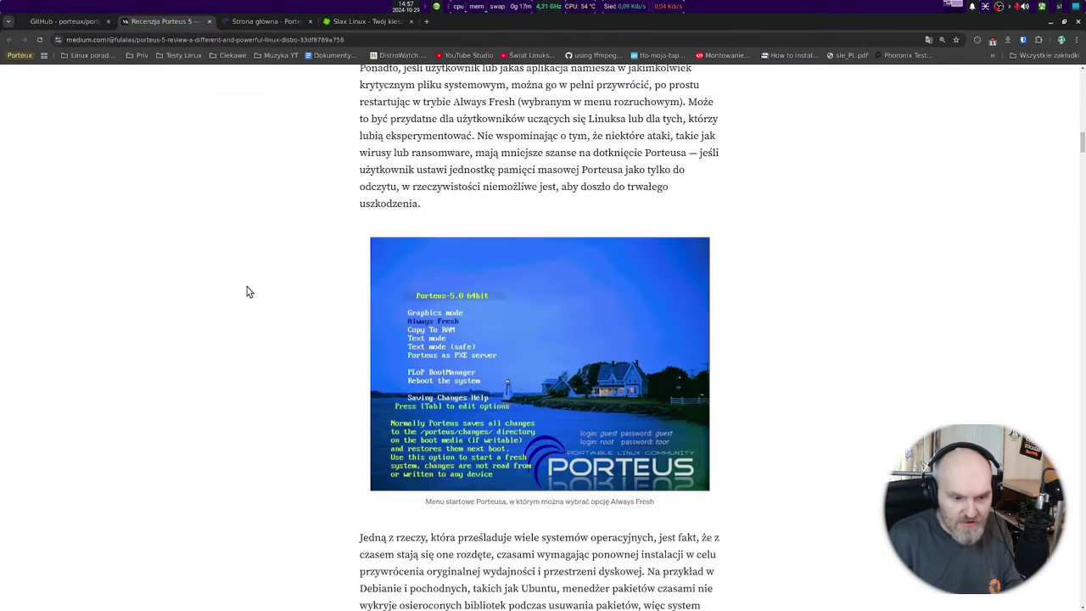
scroll(255, 311, down, 20)
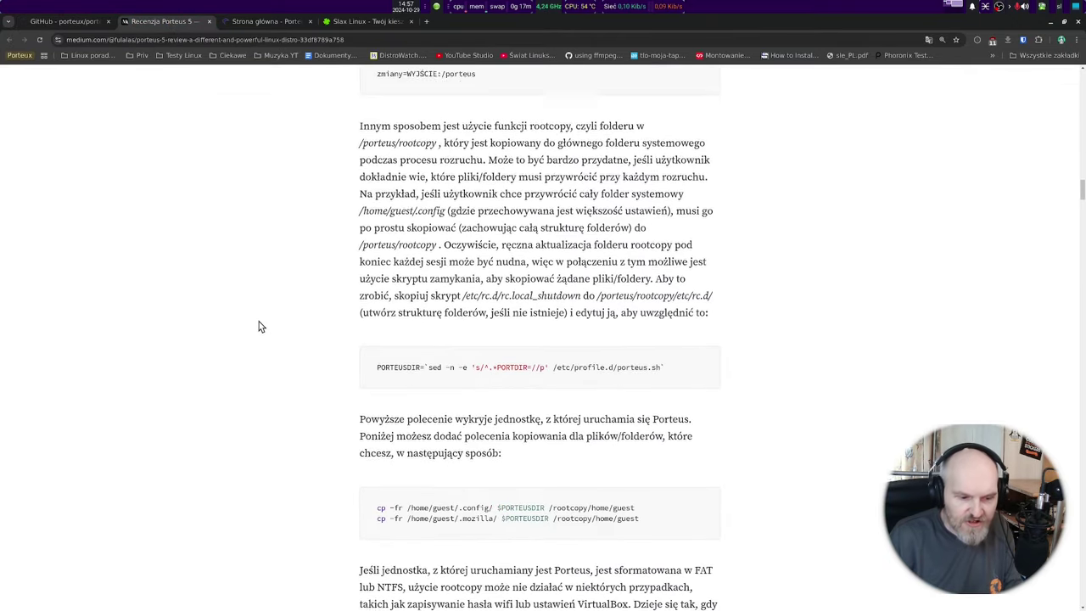
scroll(260, 331, down, 20)
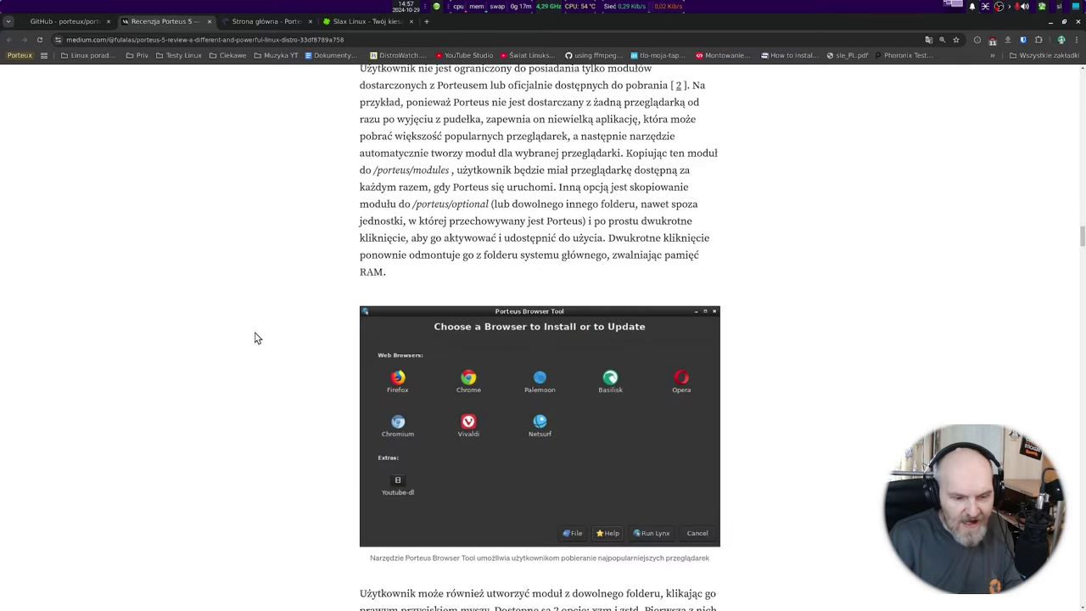
scroll(256, 340, down, 5)
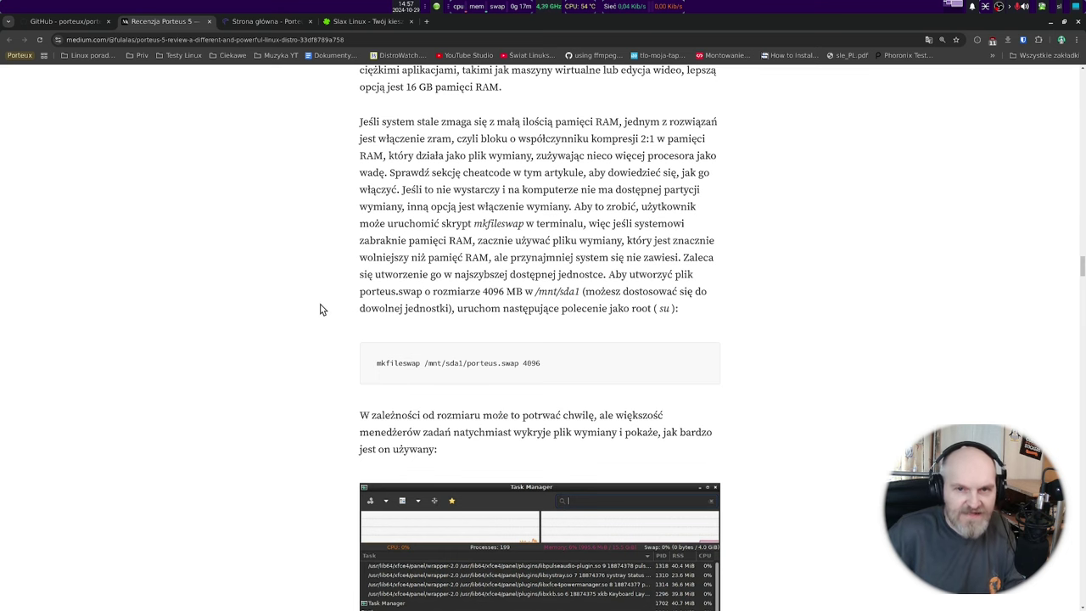
scroll(333, 301, down, 5)
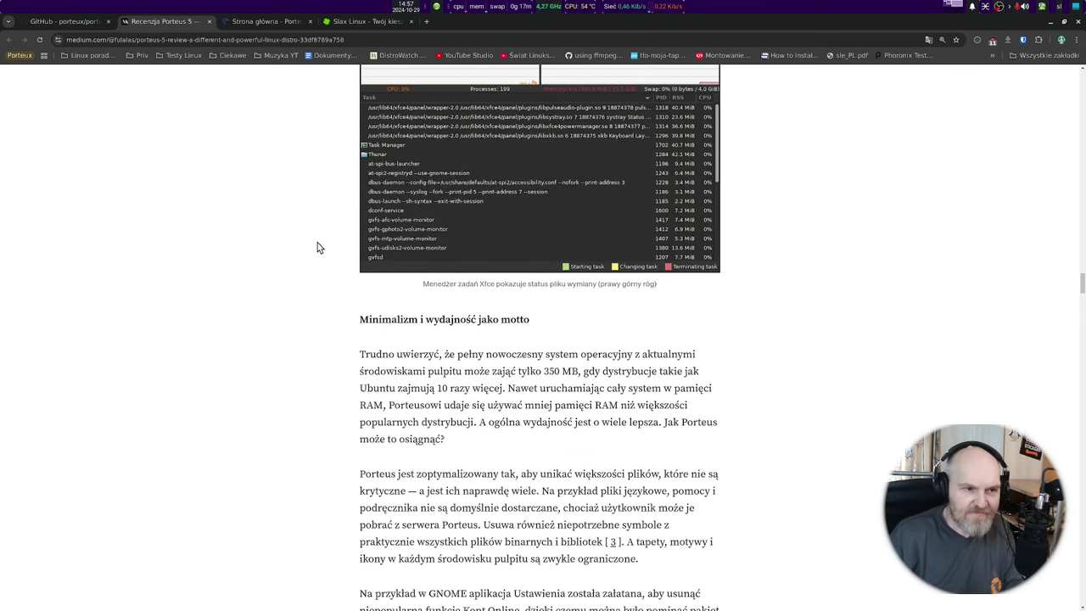
scroll(316, 254, down, 4)
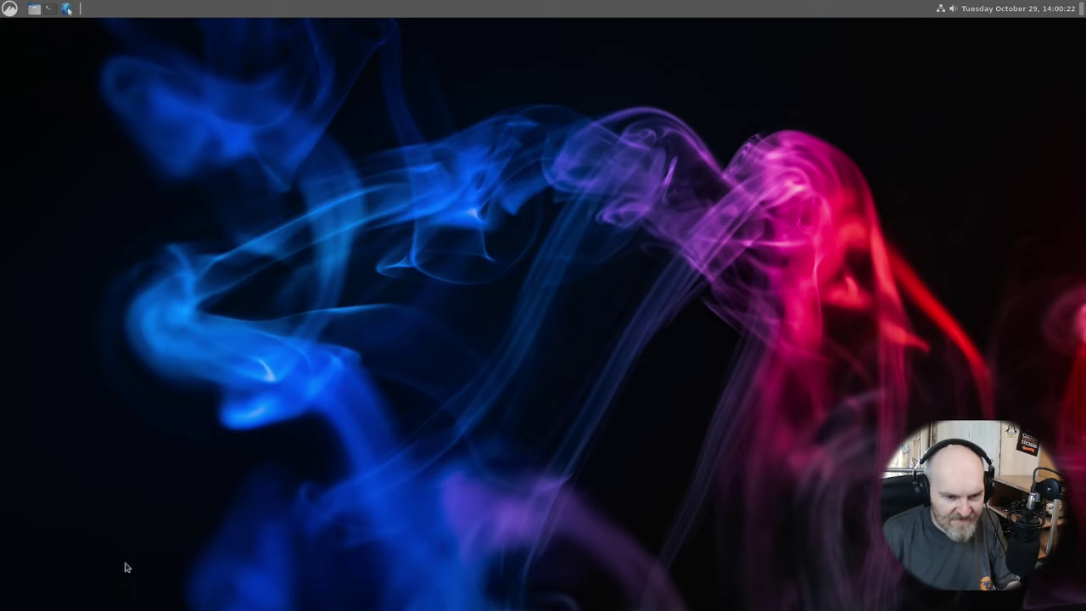
click(10, 7)
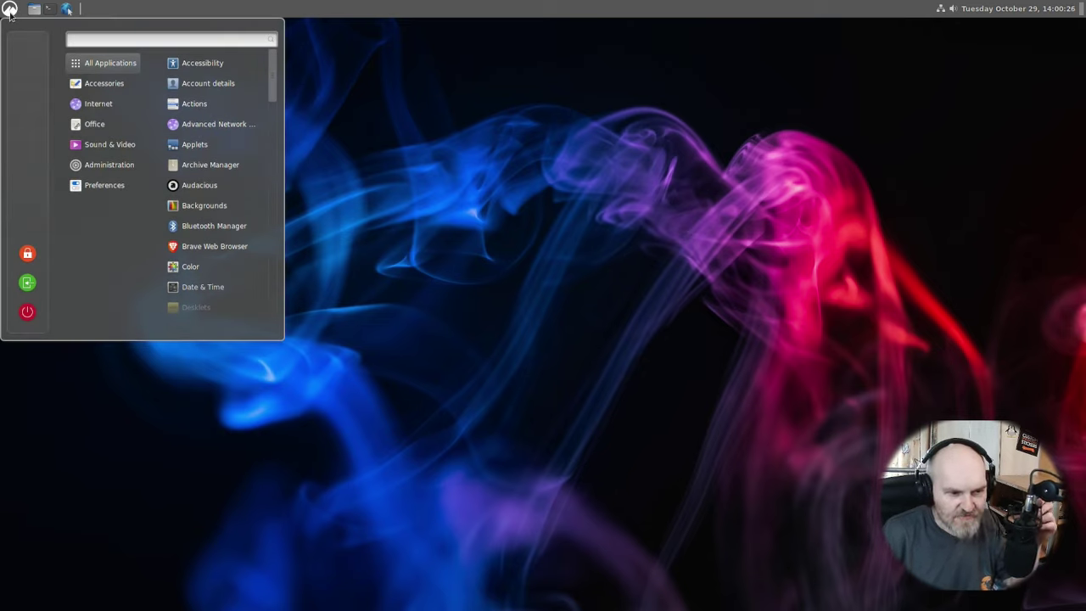
scroll(207, 174, down, 6)
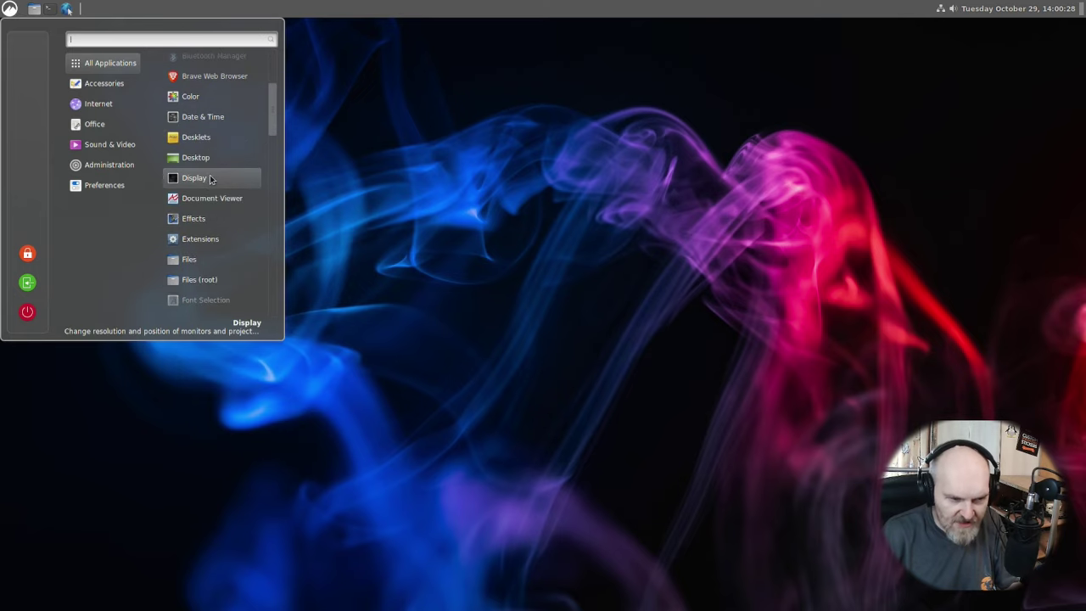
scroll(210, 178, down, 10)
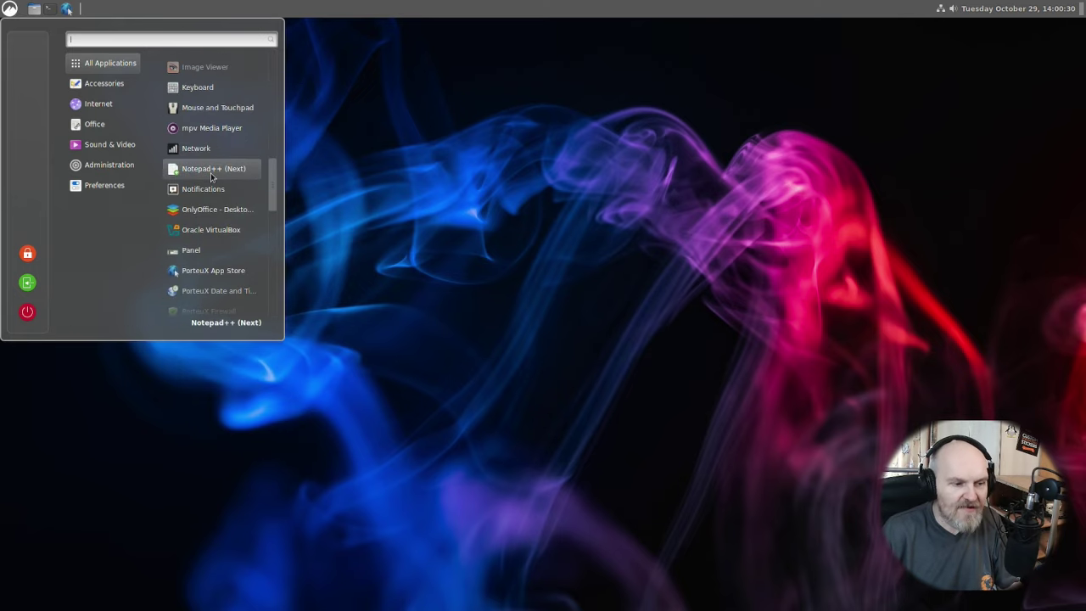
scroll(210, 187, down, 5)
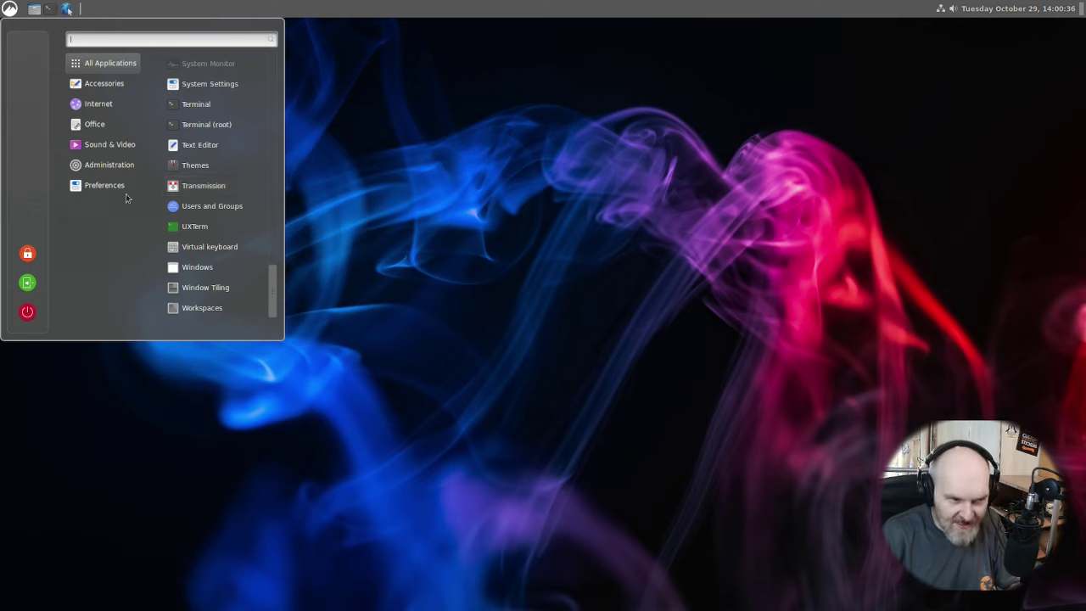
mouse_move(126, 190)
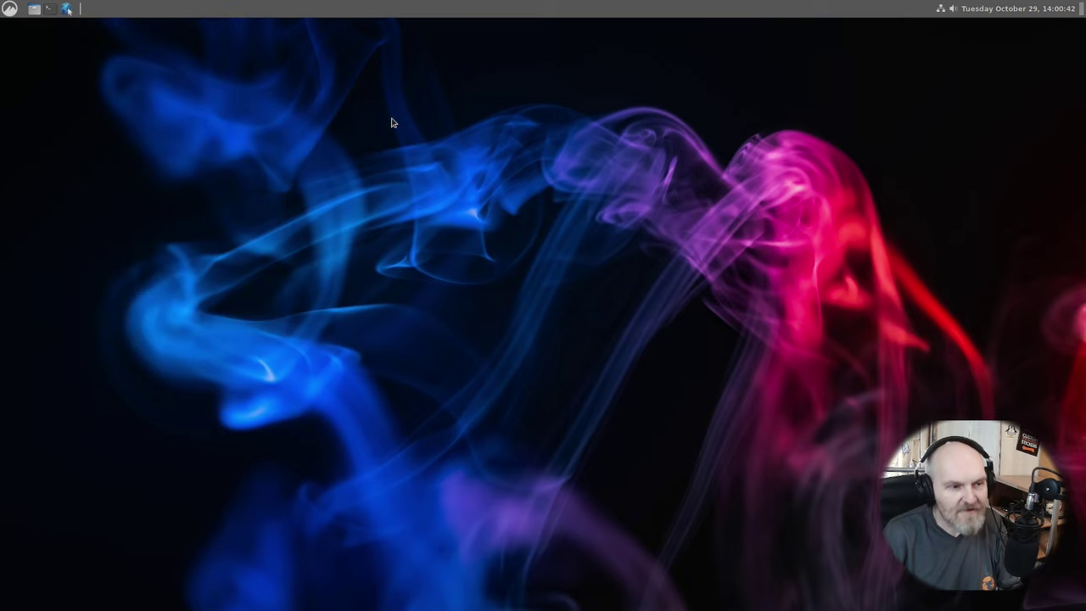
click(392, 118)
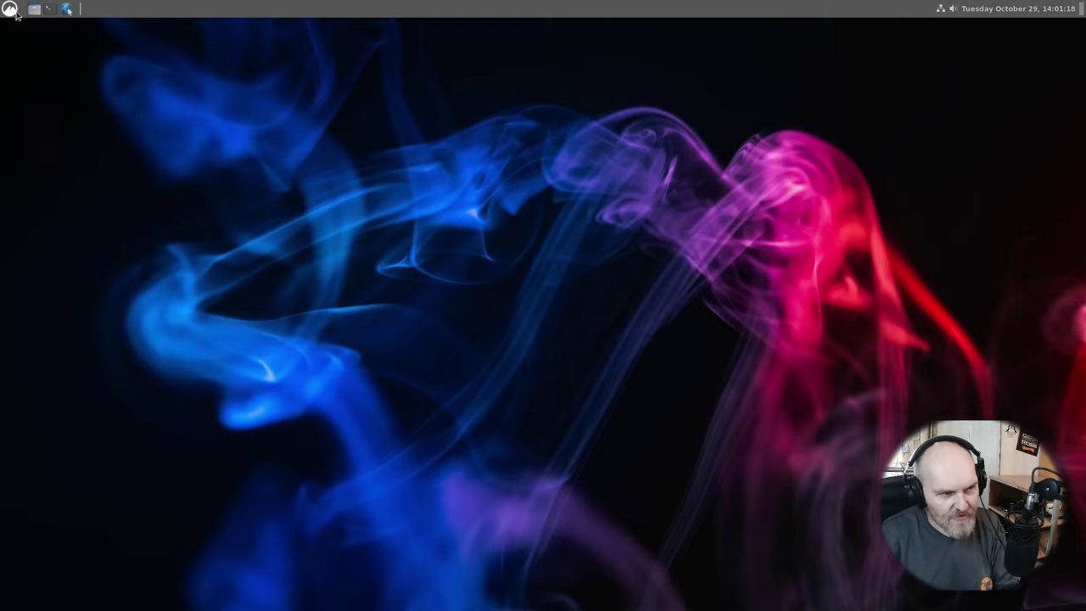
Browse to the kingfast boot folder and view porteux-installer-for-linux.run in the Text Editor.
click(34, 9)
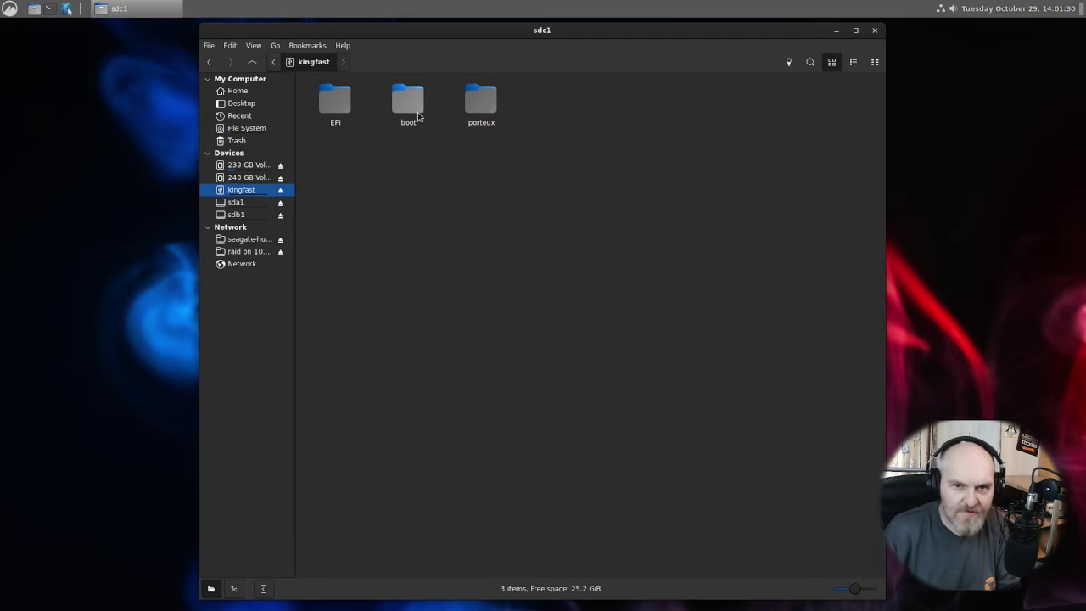
double_click(418, 112)
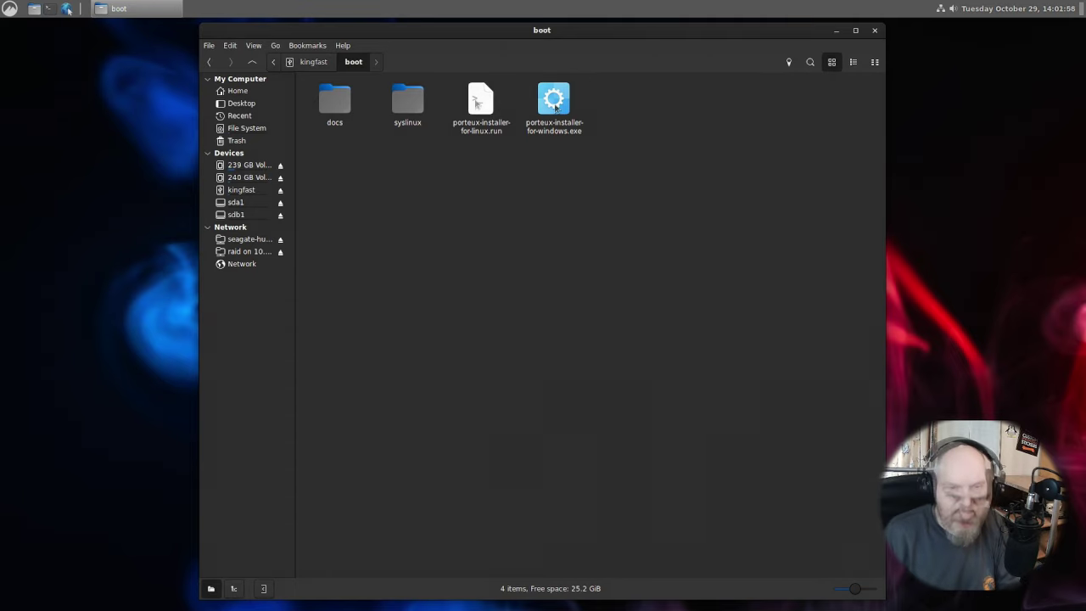
right_click(478, 102)
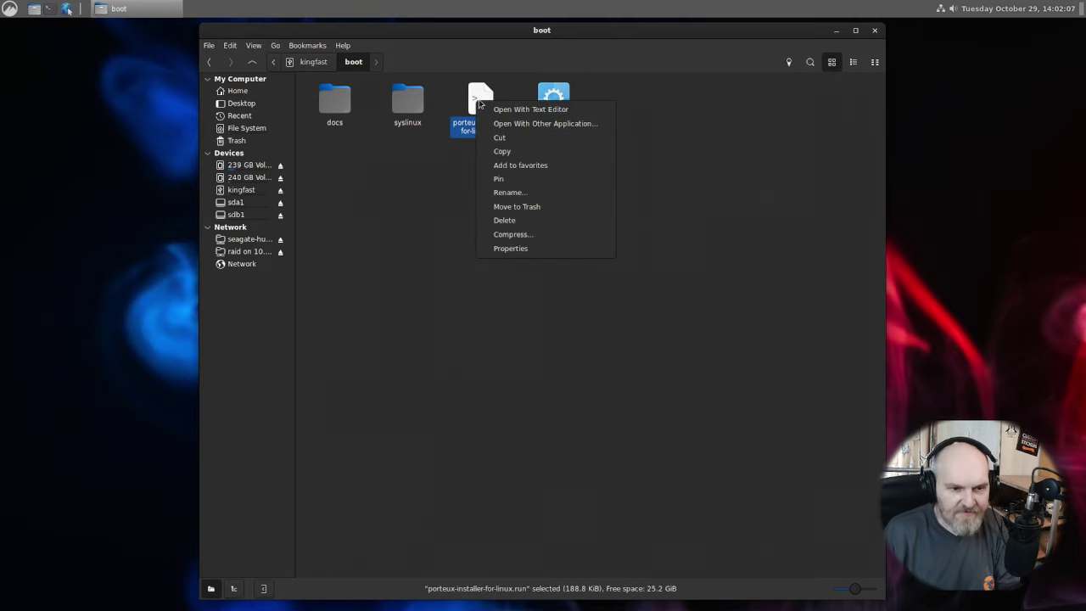
click(531, 110)
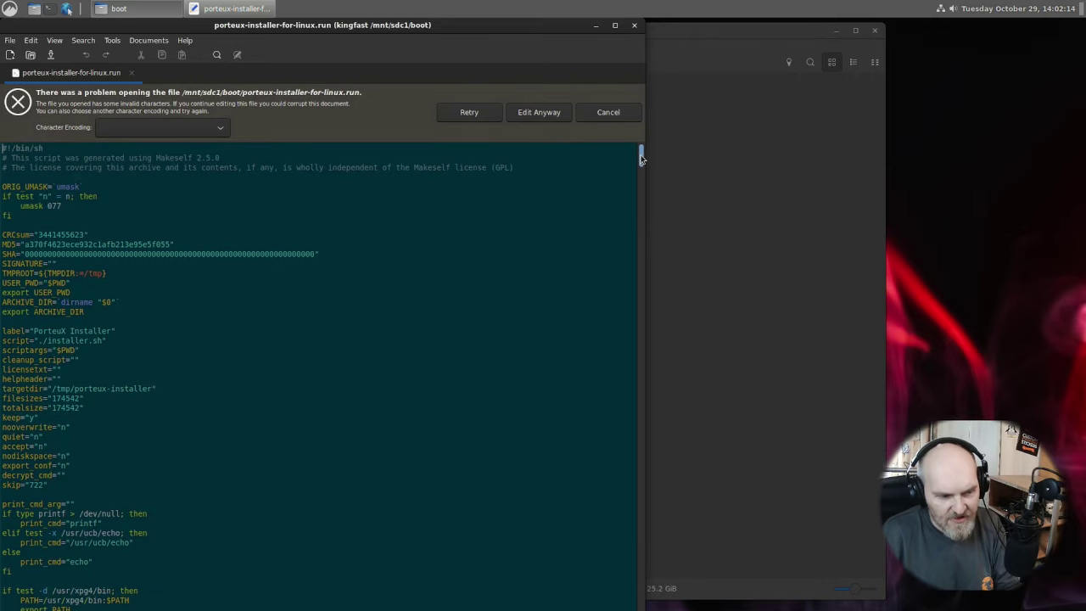
drag(642, 151, 608, 347)
scroll(607, 347, down, 15)
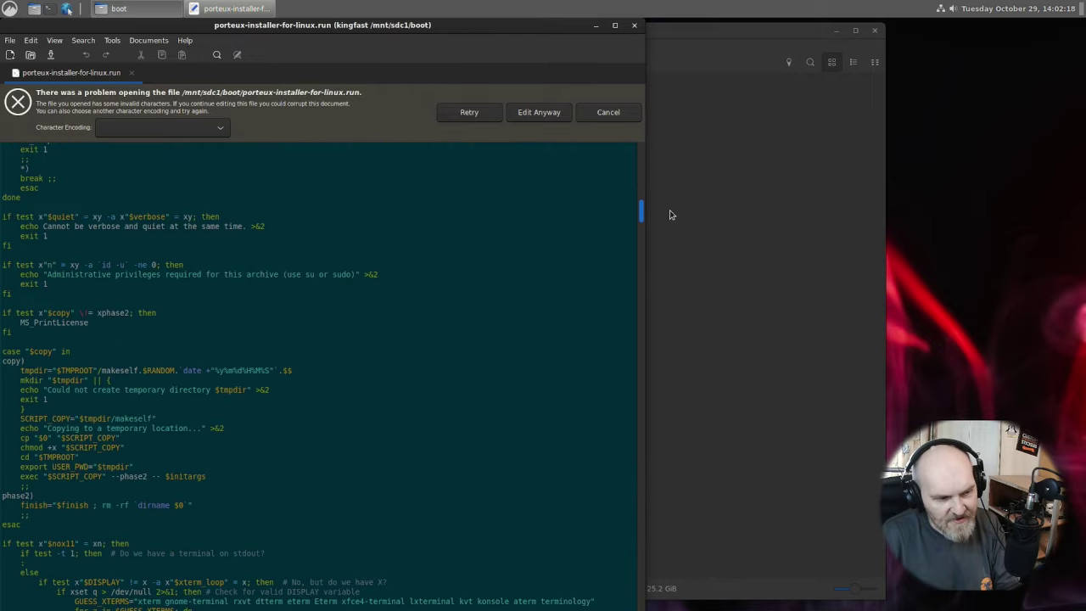
click(634, 25)
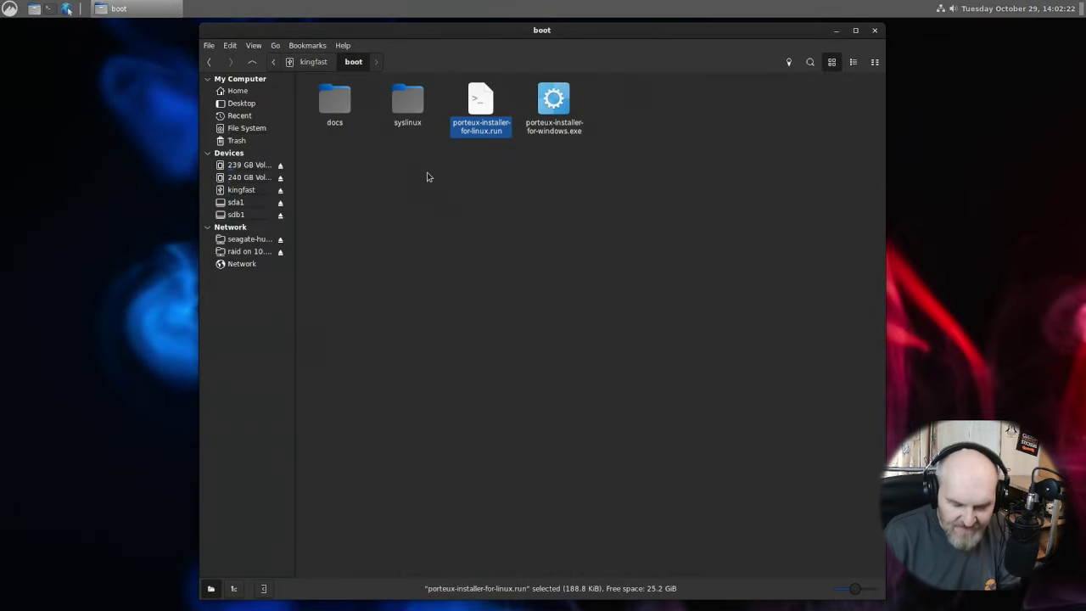
Close the Nemo boot folder window and browse the application menu categories.
click(392, 233)
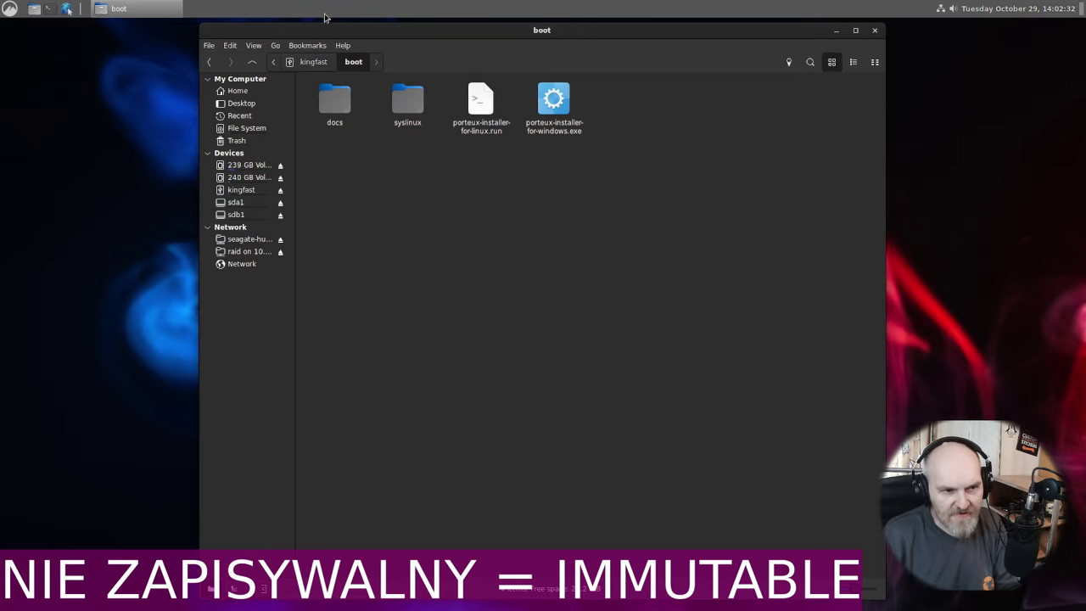
drag(320, 39, 152, 83)
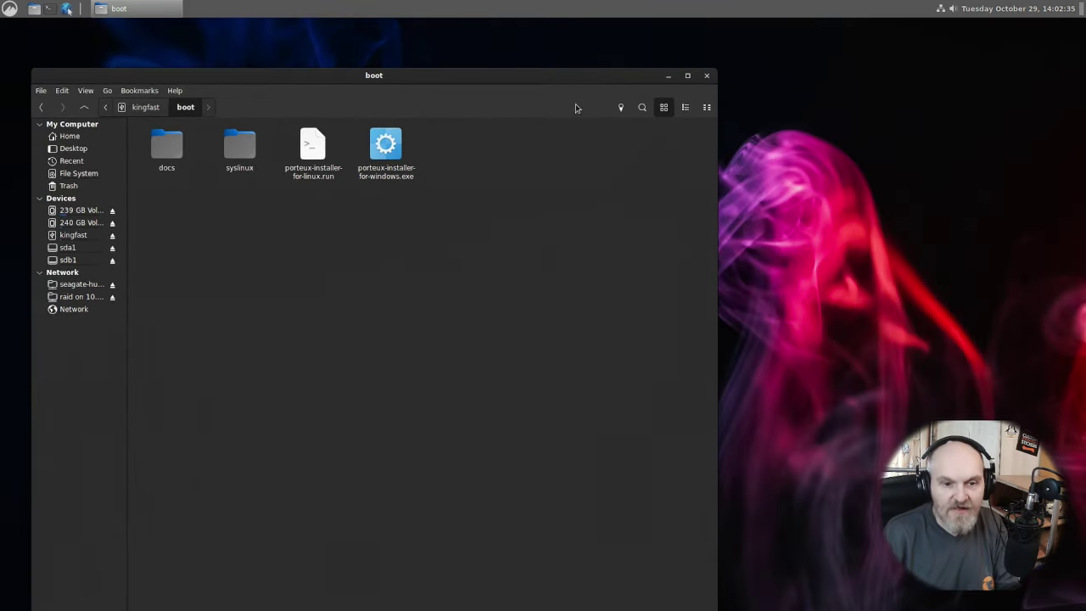
click(709, 76)
click(9, 9)
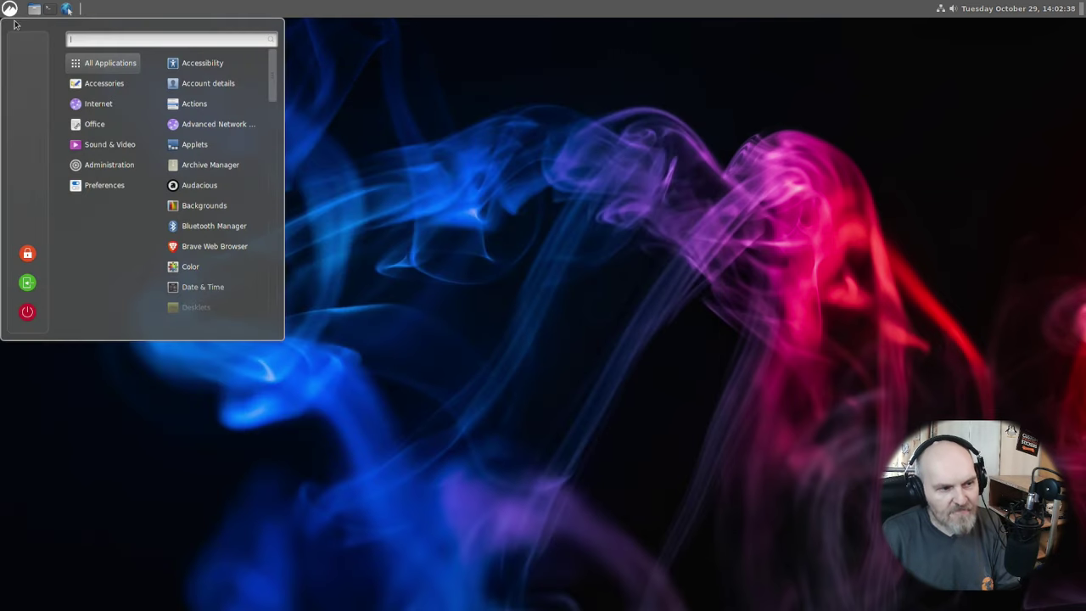
mouse_move(77, 98)
mouse_move(91, 125)
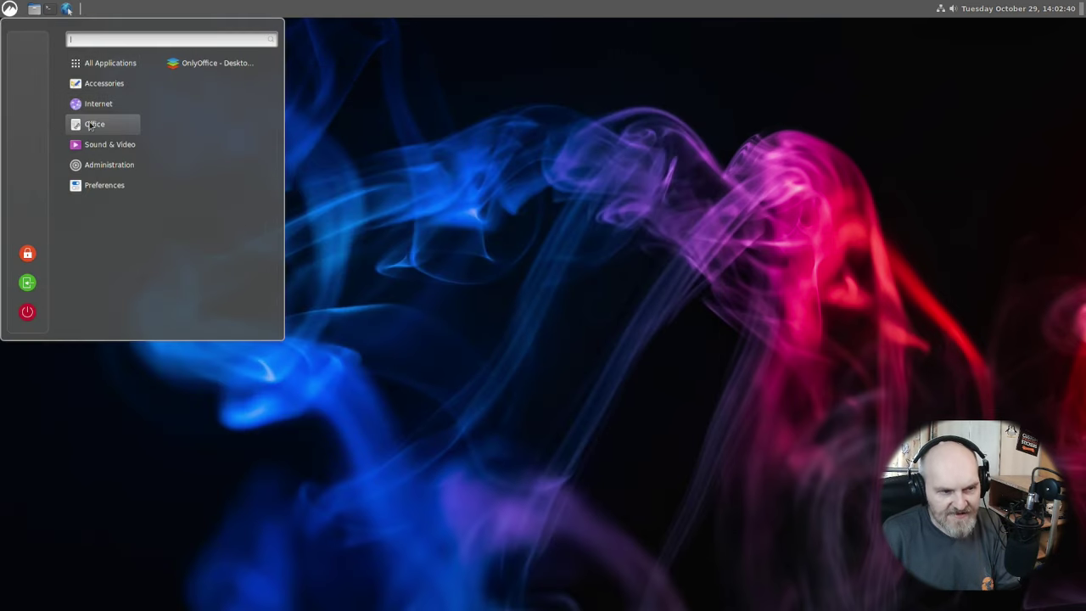
mouse_move(104, 145)
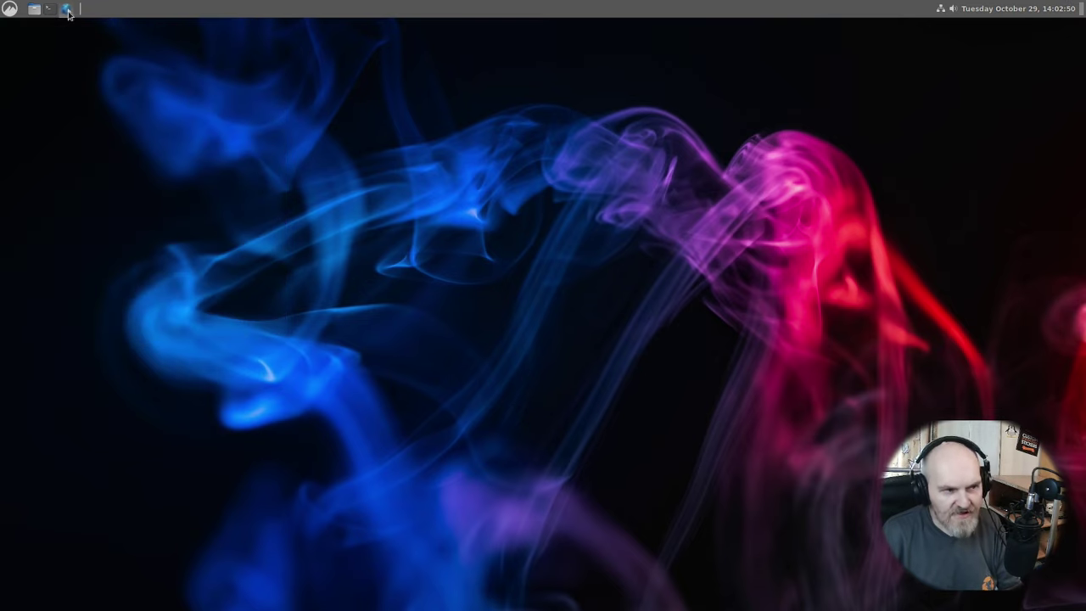
click(68, 10)
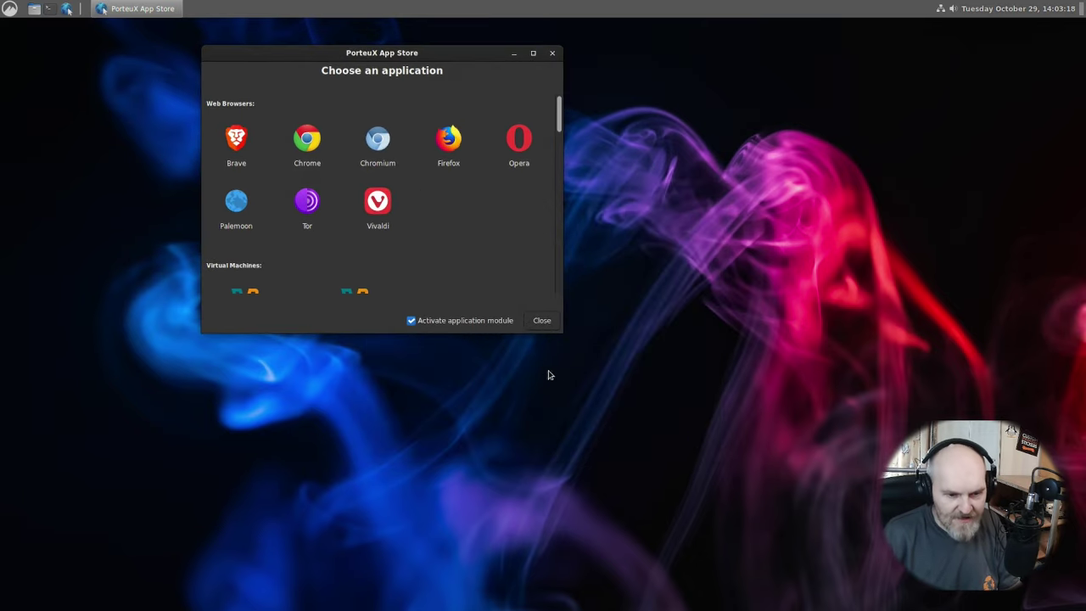
drag(558, 321, 797, 435)
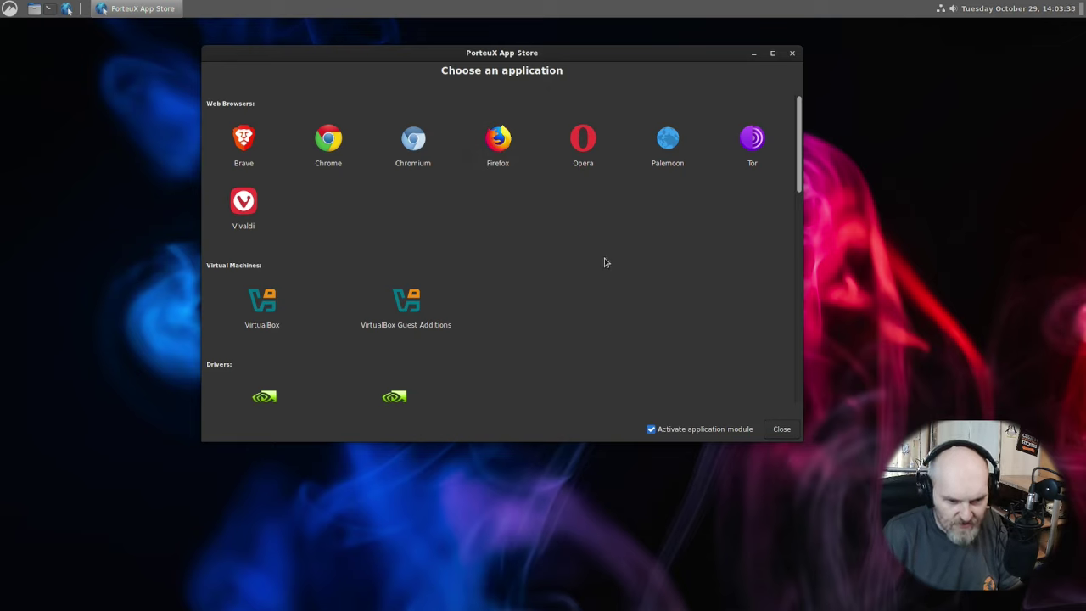
scroll(604, 263, down, 1)
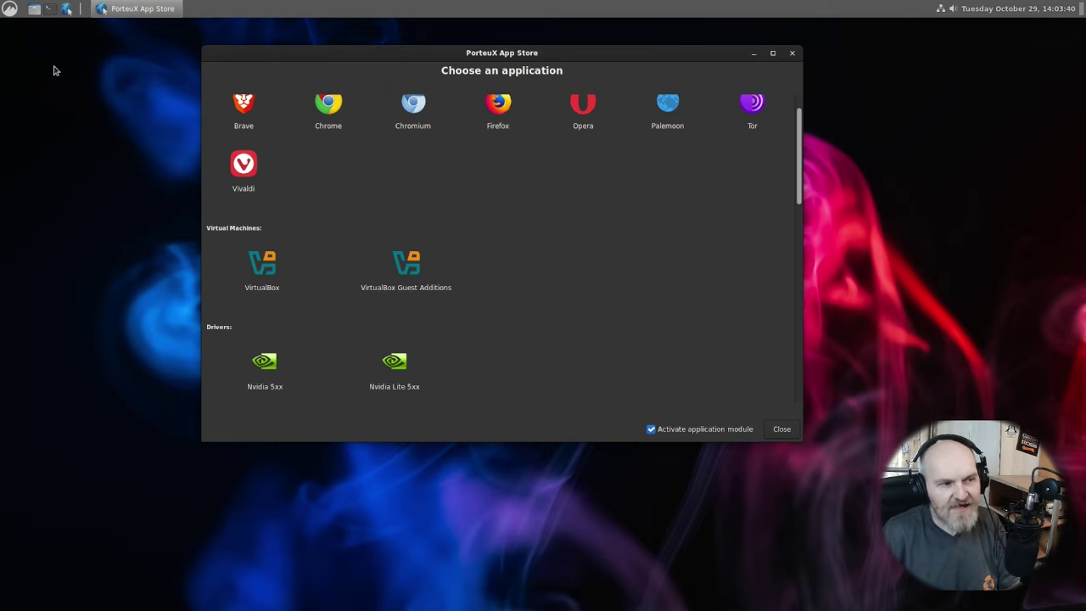
scroll(526, 335, down, 2)
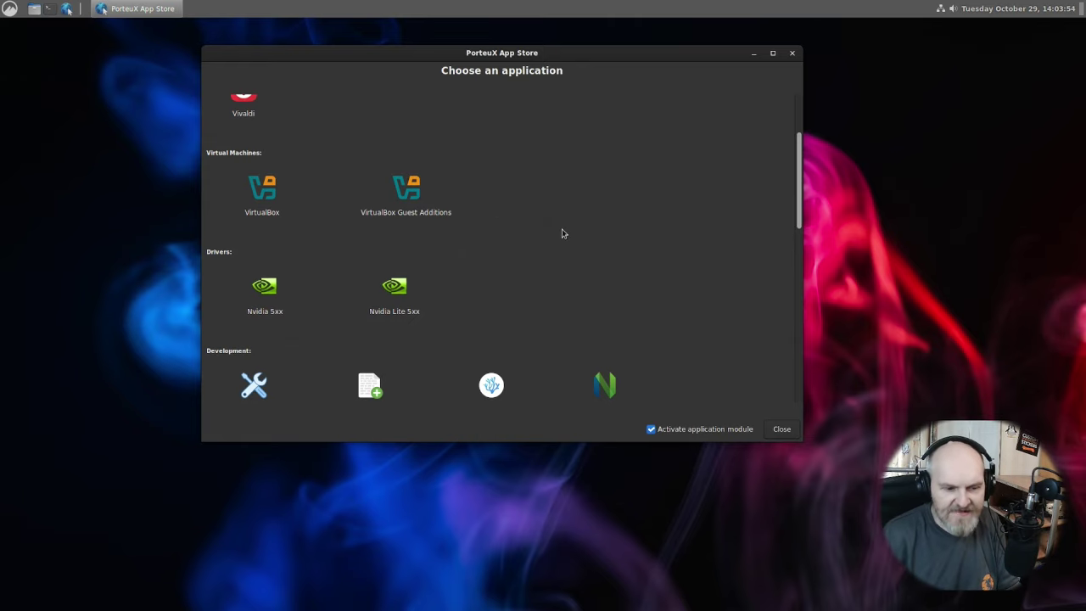
scroll(441, 264, down, 1)
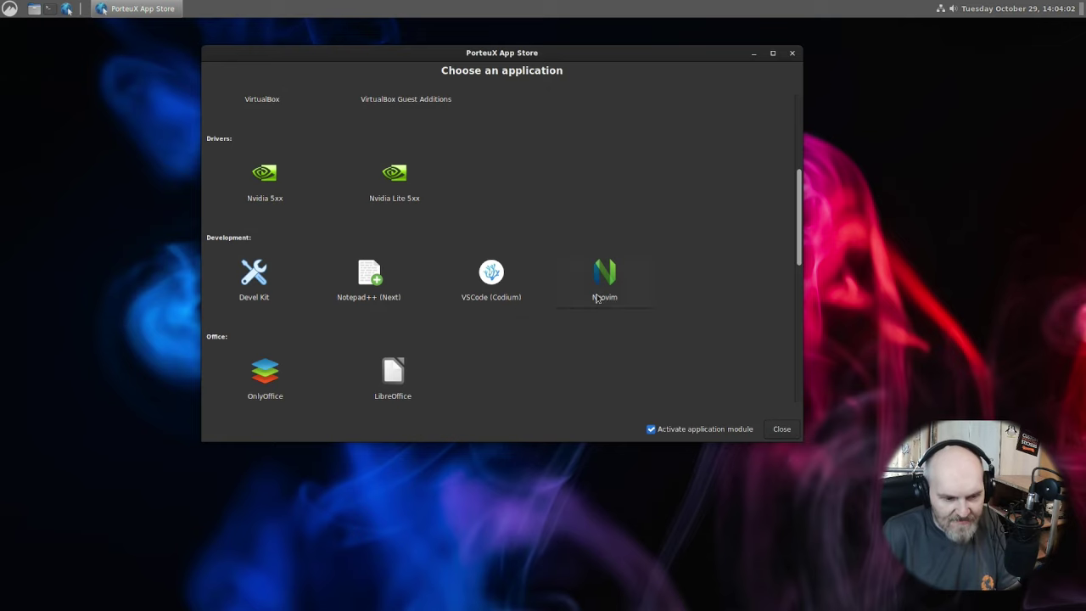
scroll(594, 305, down, 3)
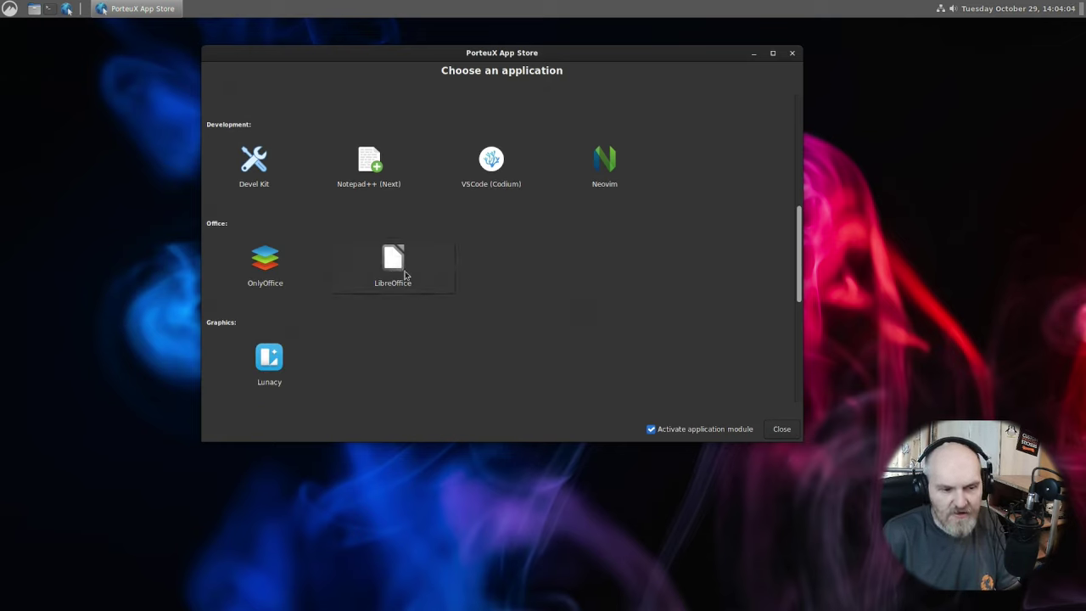
scroll(449, 340, down, 6)
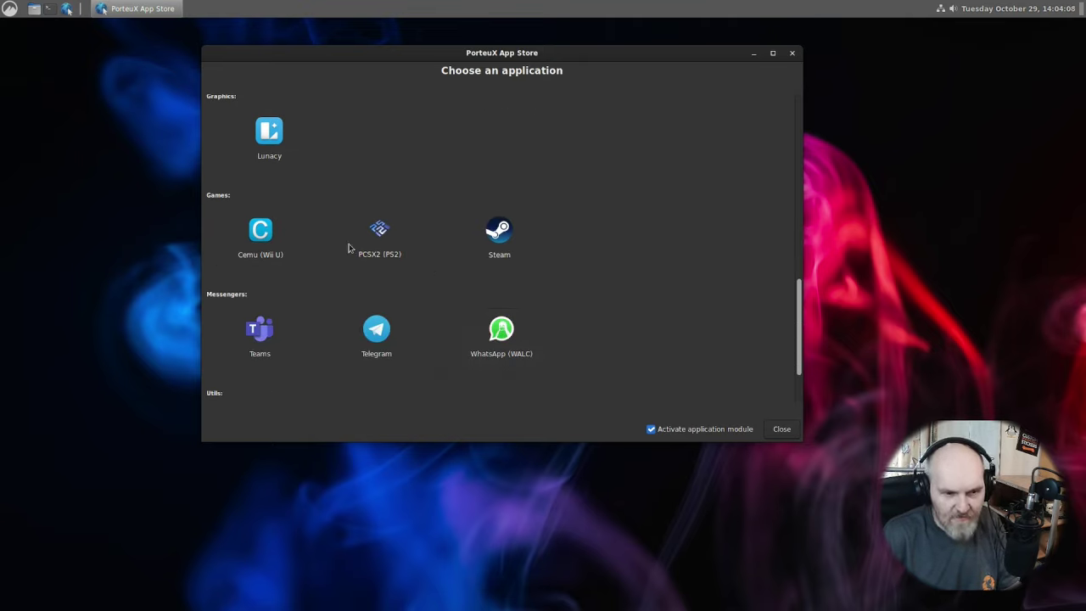
mouse_move(533, 249)
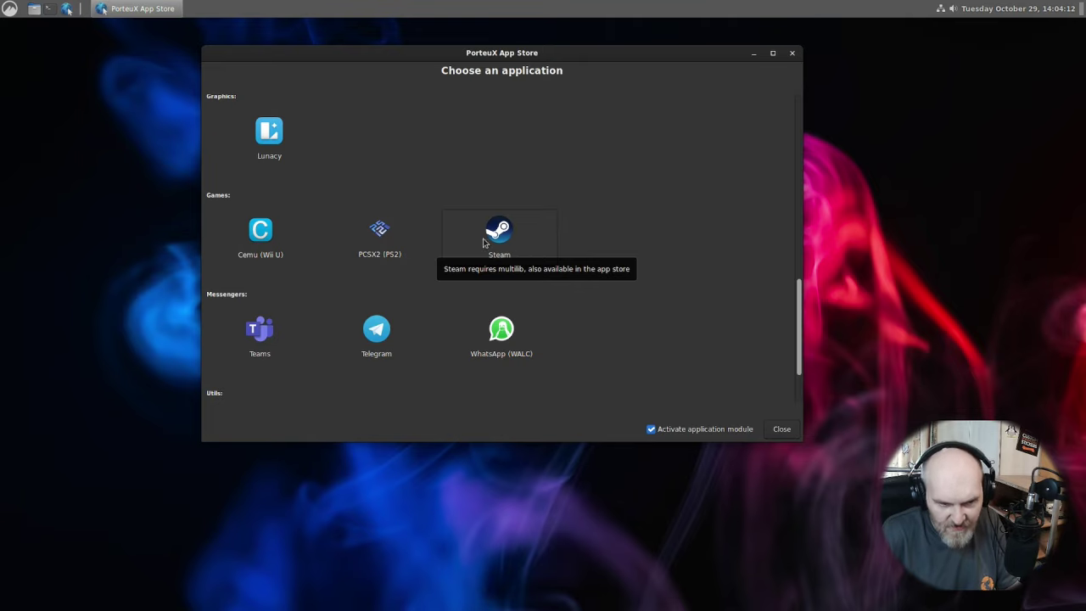
mouse_move(410, 248)
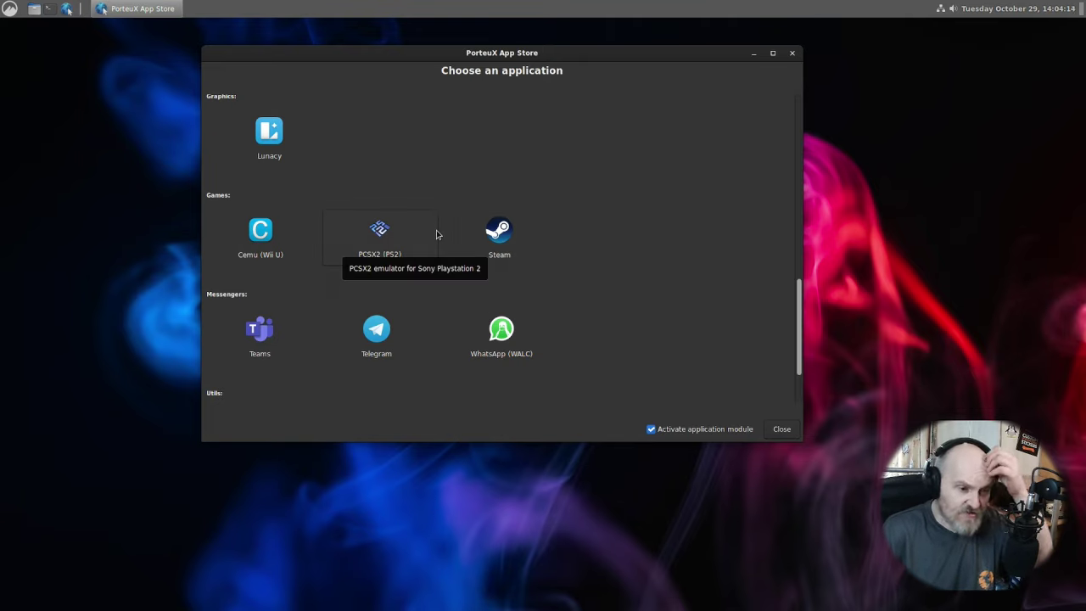
scroll(459, 254, down, 2)
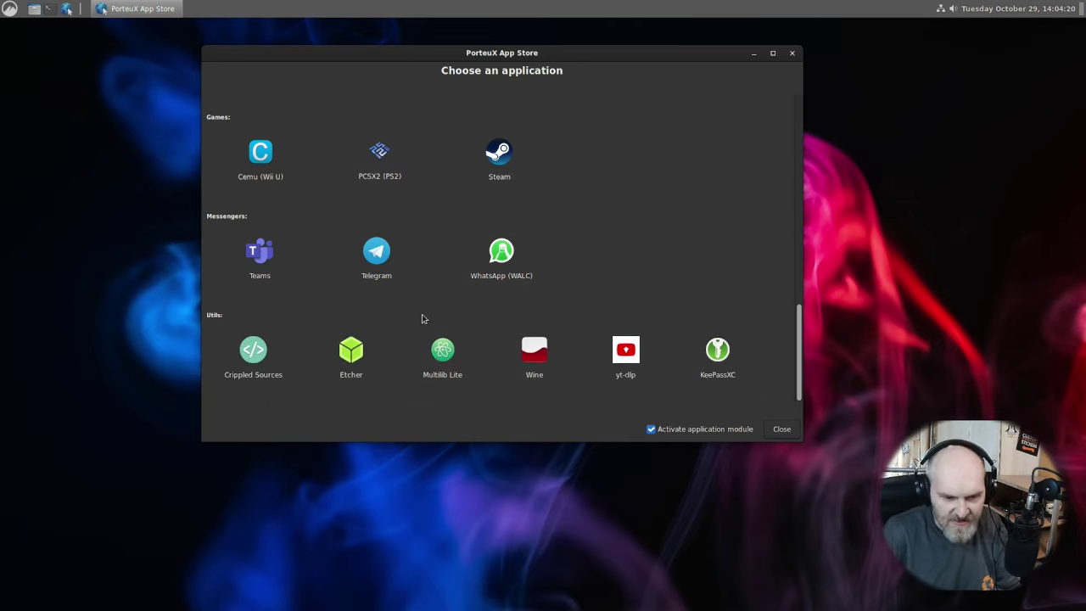
scroll(412, 316, up, 8)
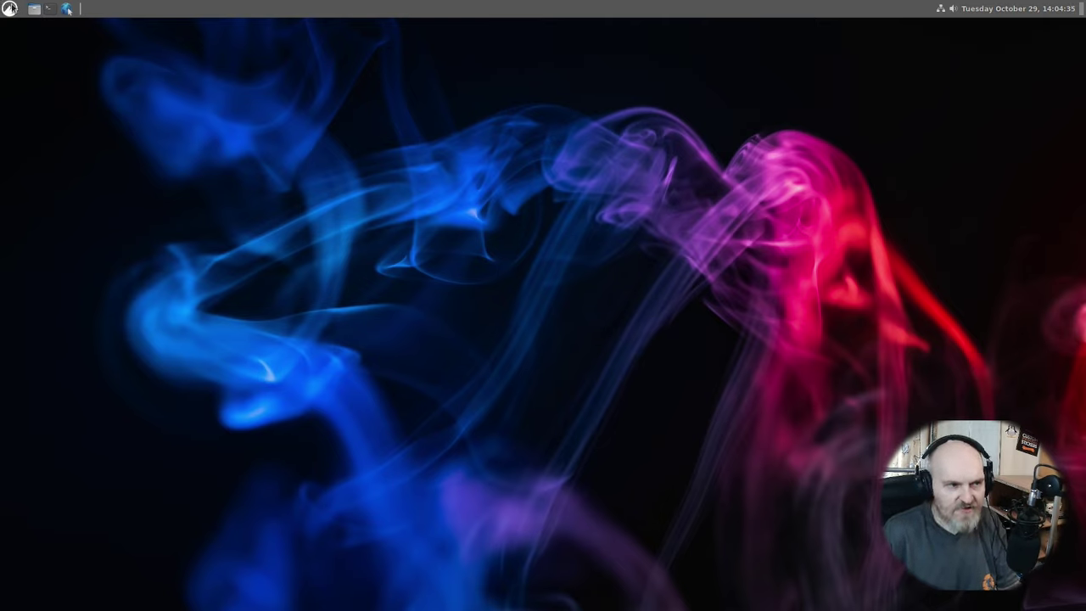
Launch OnlyOffice - Desktop Editors from the Office category of the application menu.
click(12, 10)
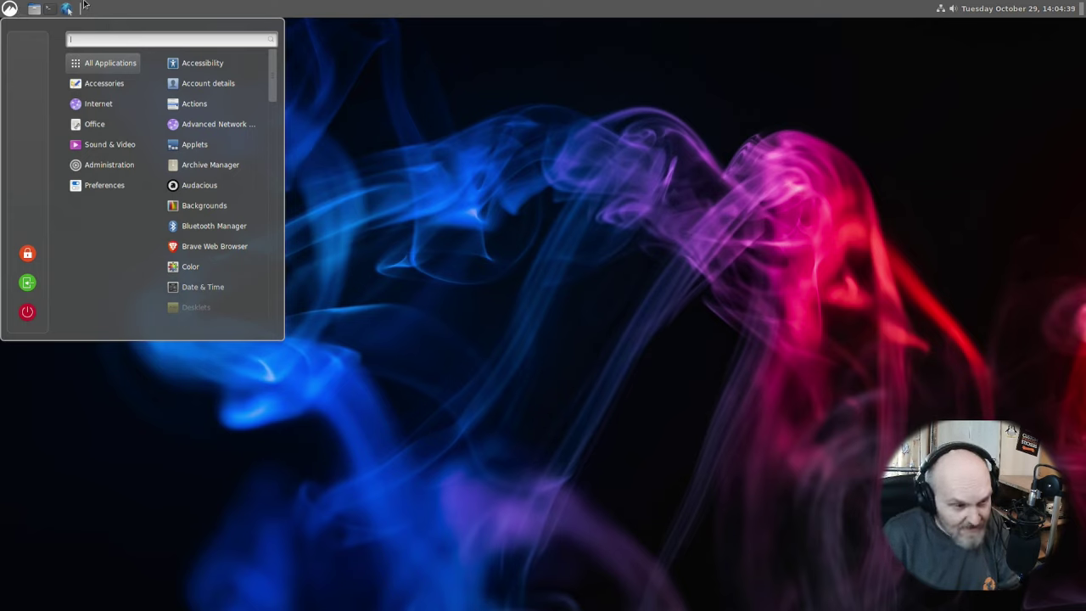
mouse_move(110, 80)
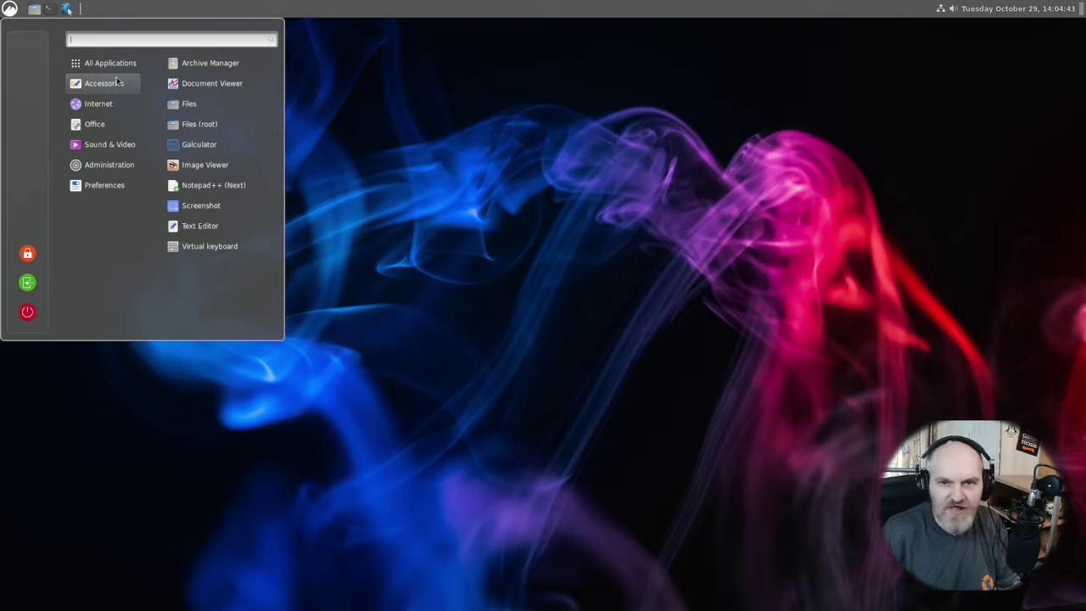
mouse_move(112, 103)
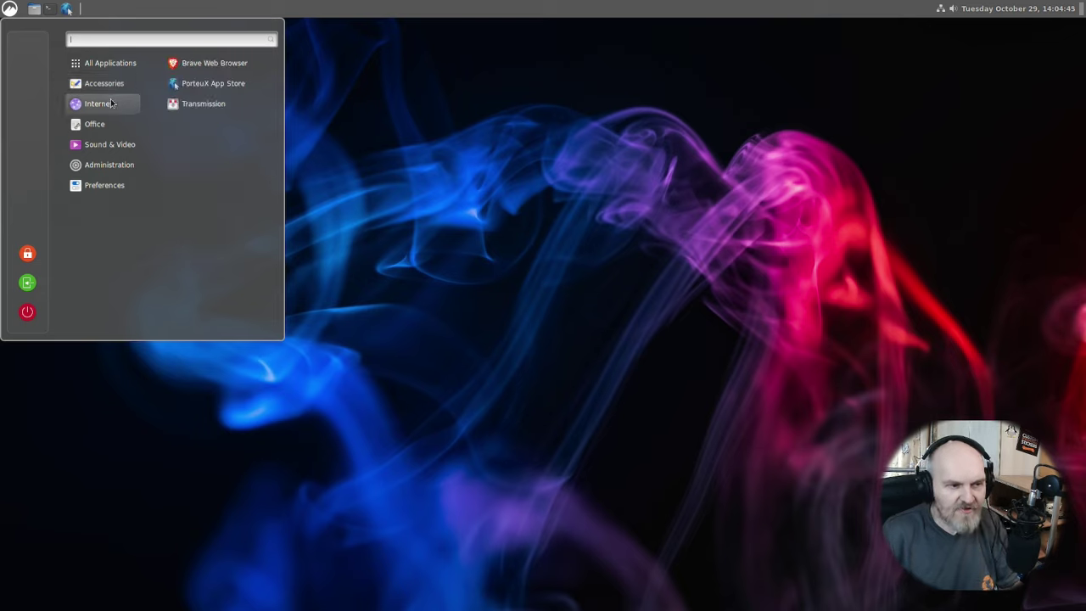
mouse_move(96, 130)
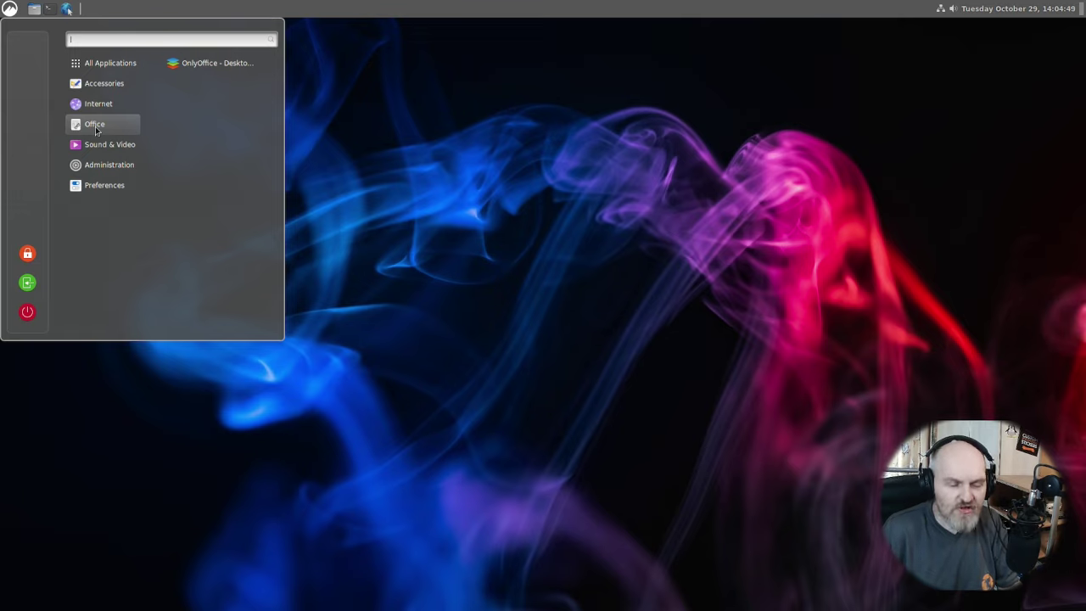
click(189, 66)
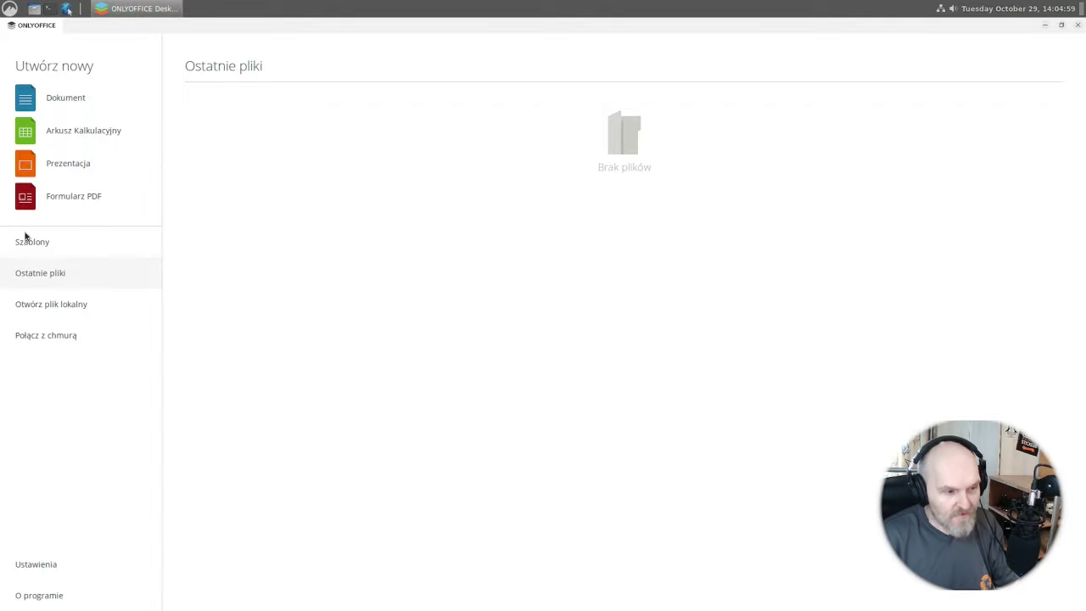
Create a blank text document and look through its ribbon tabs up to Plugins.
click(47, 104)
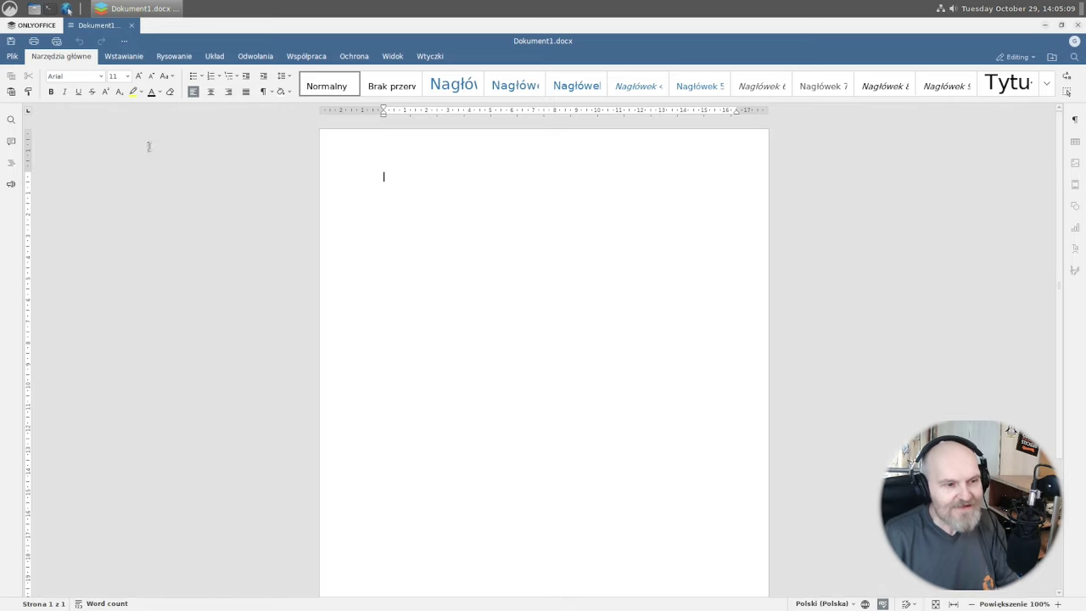
click(252, 57)
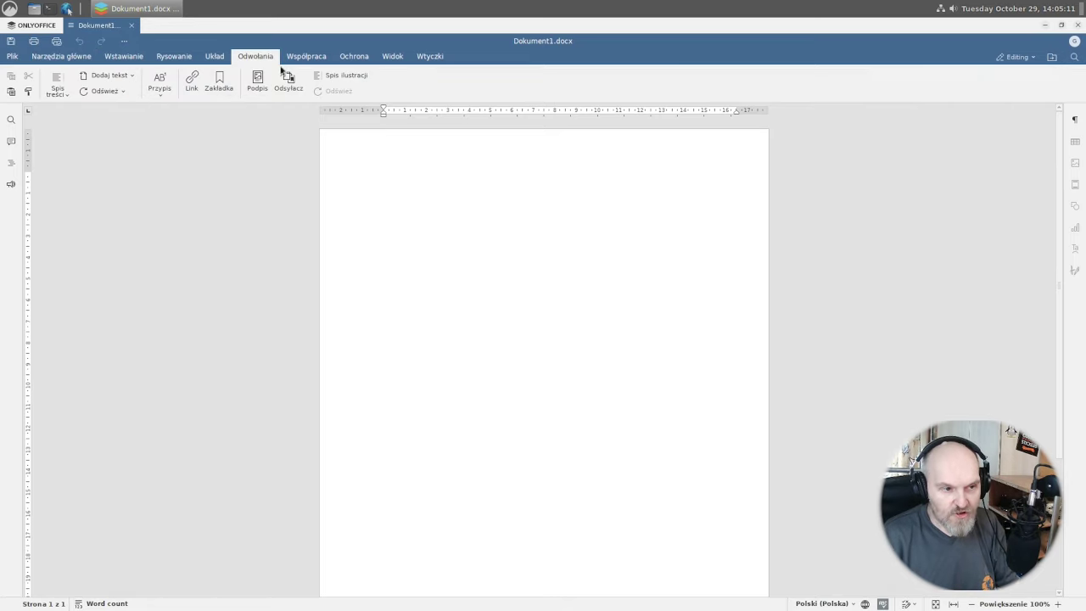
click(356, 58)
click(390, 57)
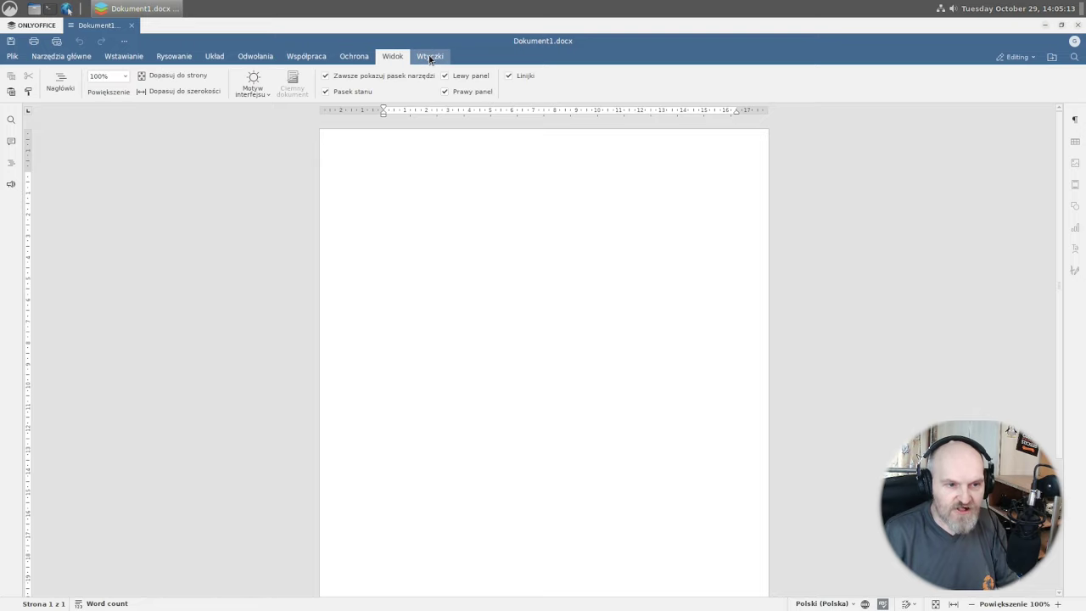
click(429, 57)
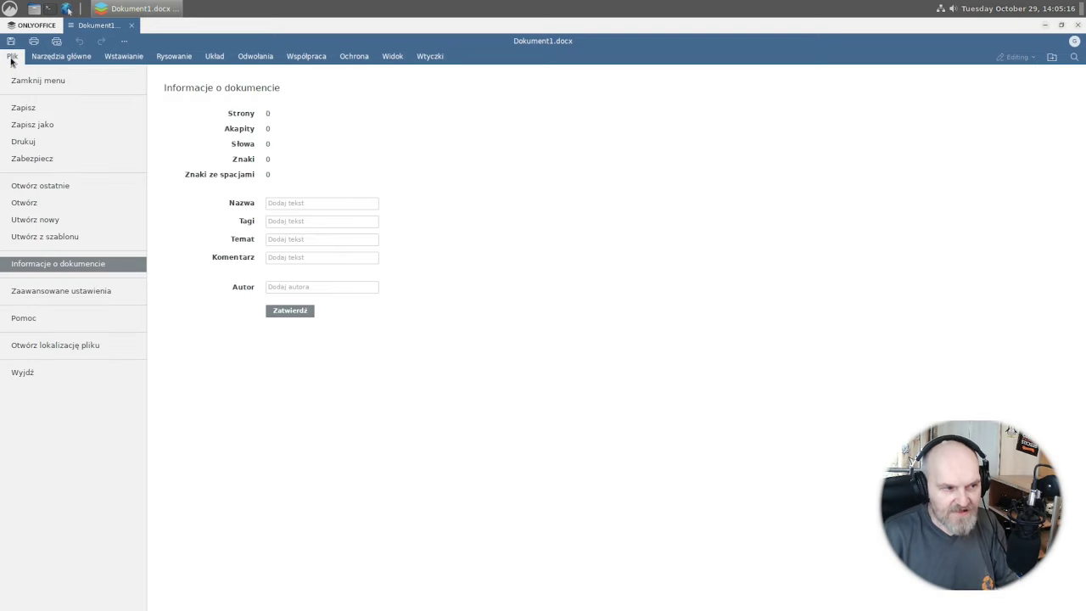
Exit the document via Plik > Wyjdź, start a blank presentation, then quit ONLYOFFICE.
click(12, 57)
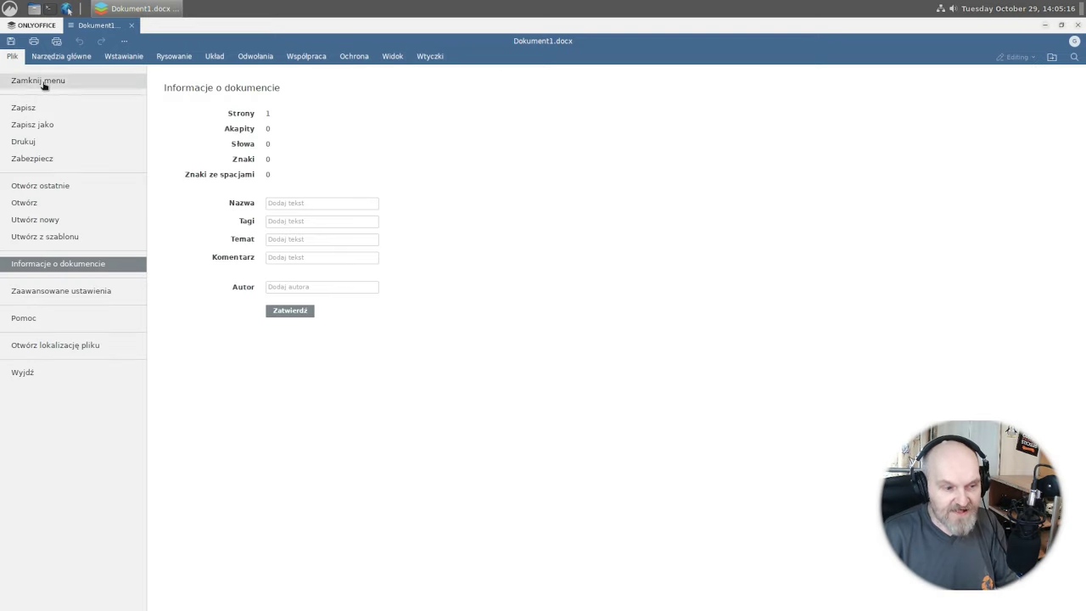
click(31, 371)
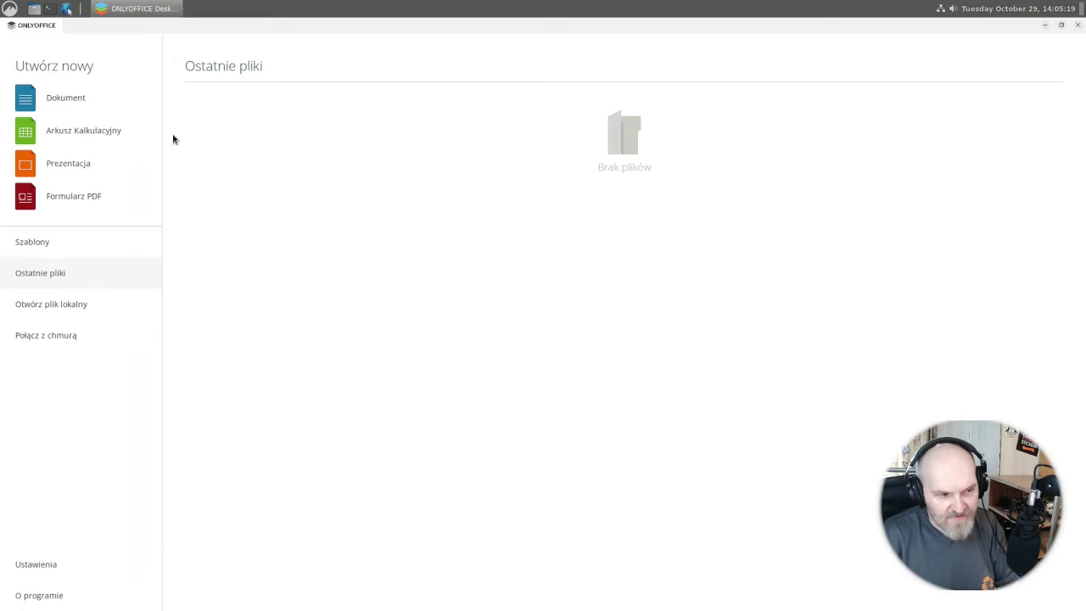
click(90, 169)
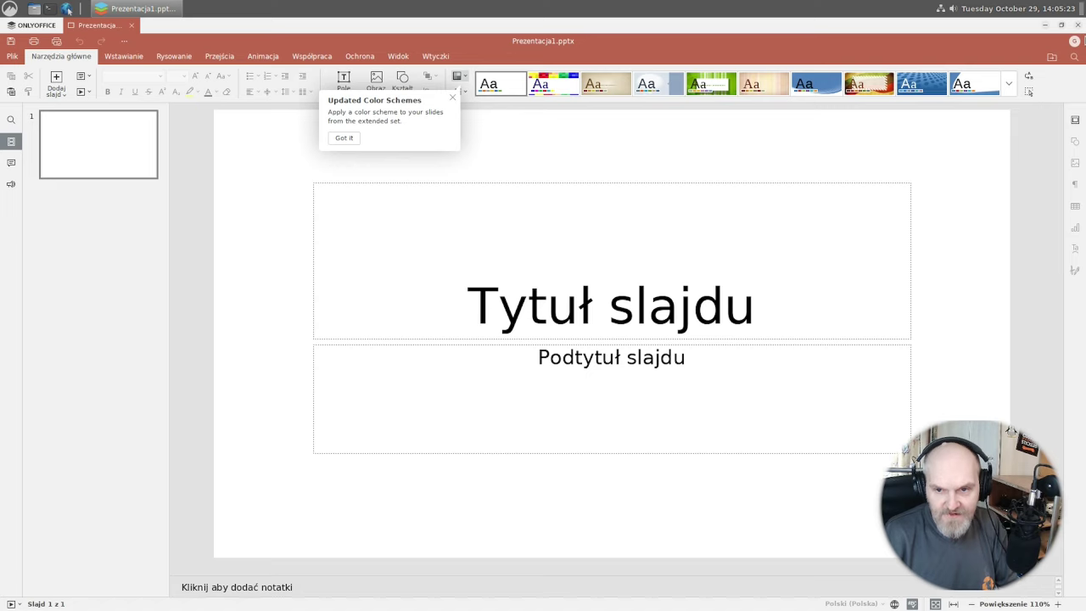
click(1078, 25)
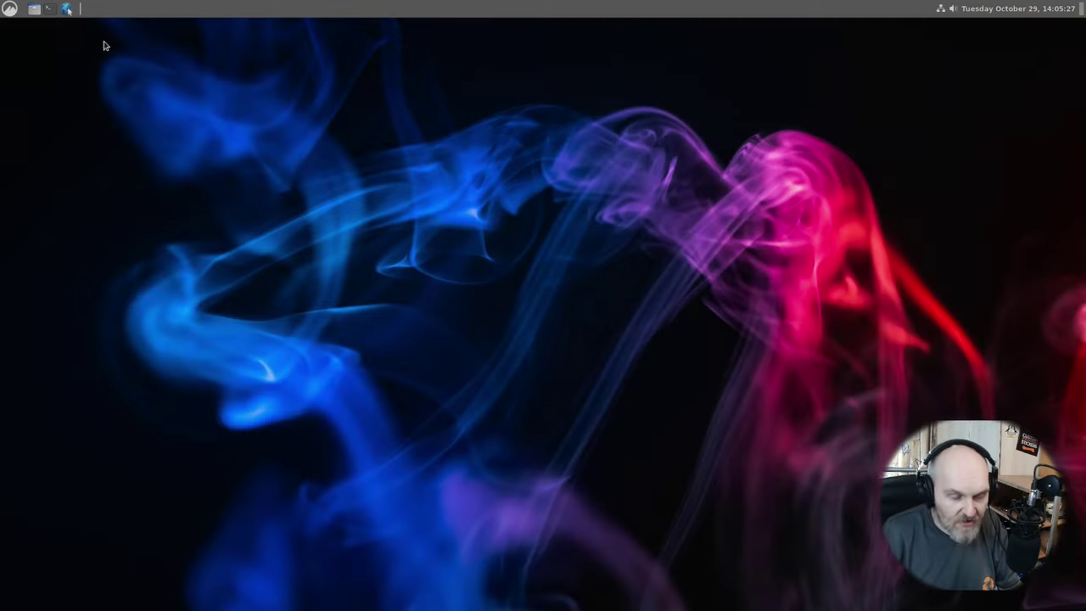
Open the application menu and show the tools in the Administration category.
click(10, 9)
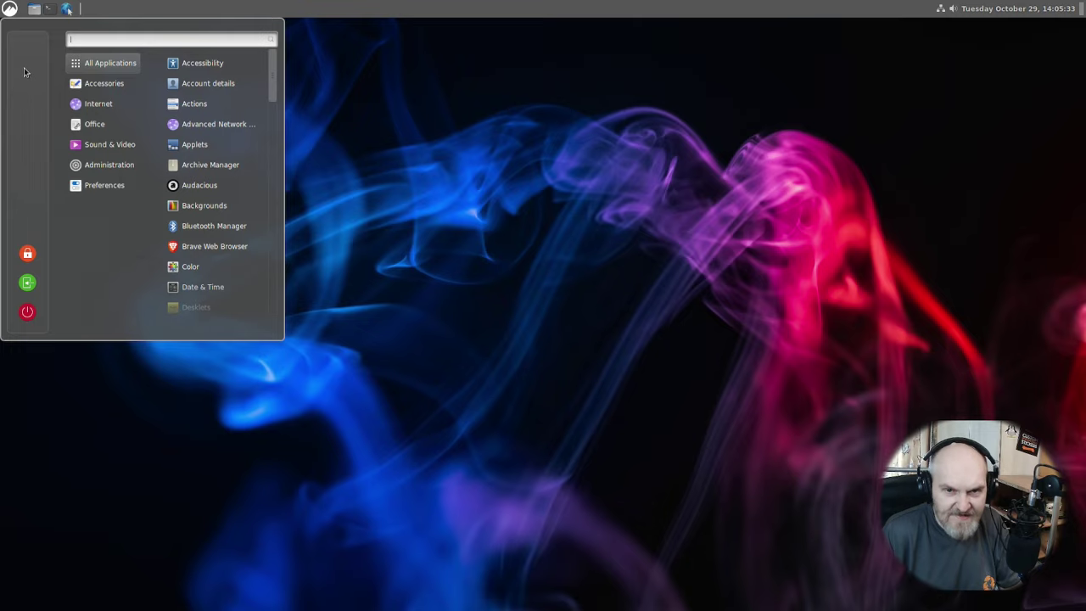
mouse_move(105, 167)
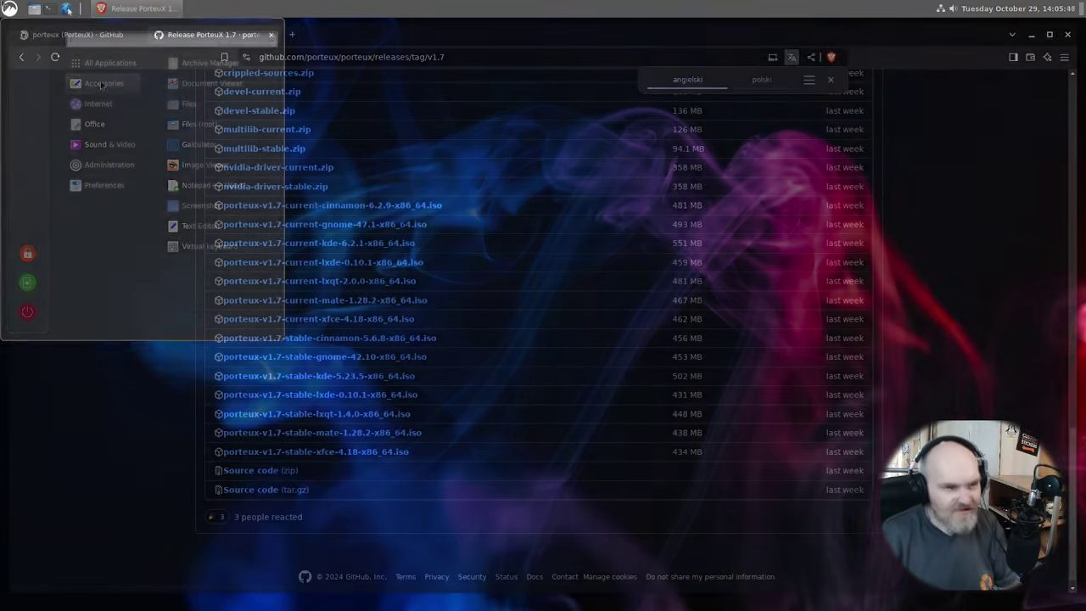
mouse_move(123, 173)
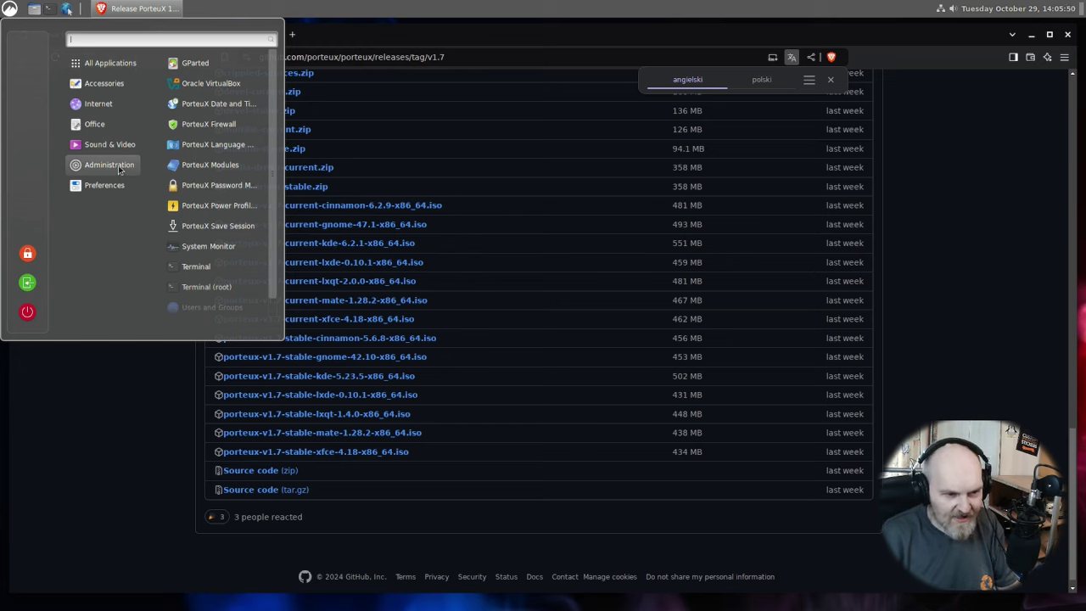
Launch System Monitor, switch to its Resources graphs, and enlarge the window.
click(208, 246)
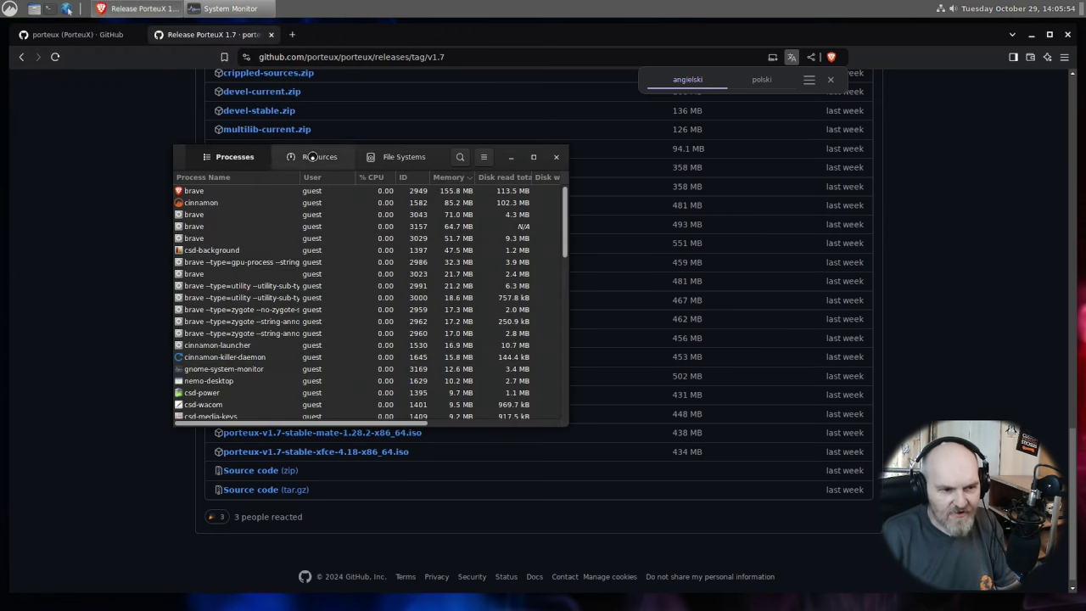
click(312, 157)
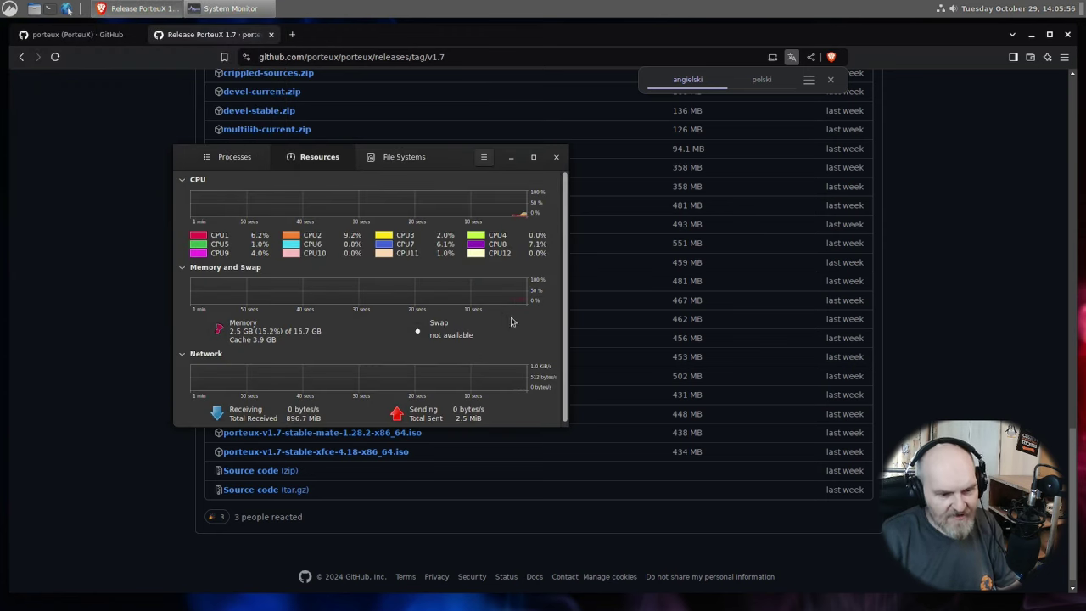
drag(563, 424, 764, 473)
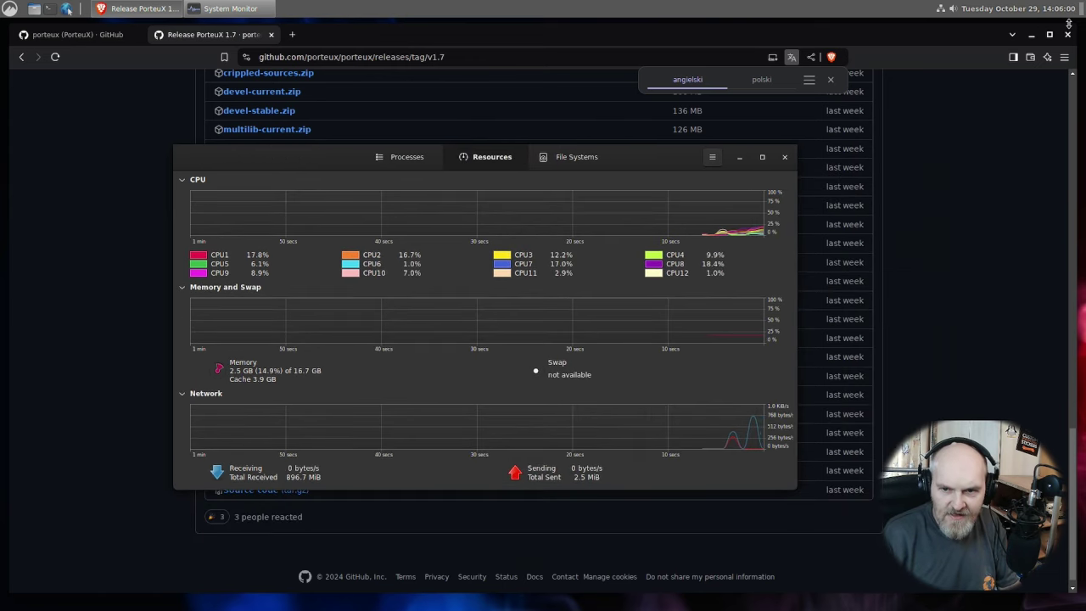
Close the Brave browser with Zamknij wszystko and move System Monitor near the top centre.
click(1066, 44)
click(1067, 39)
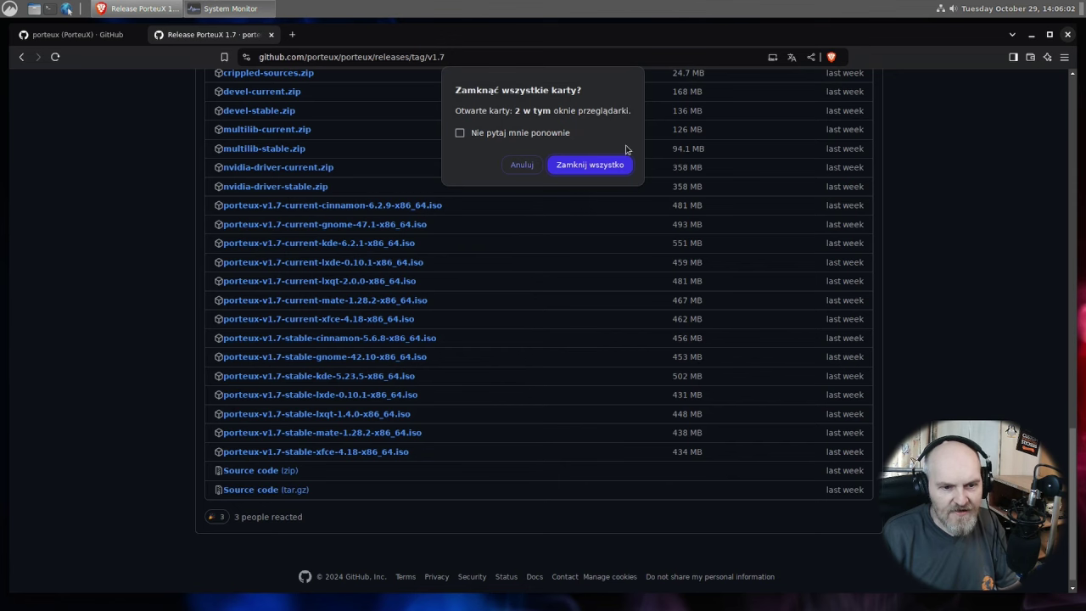
click(614, 168)
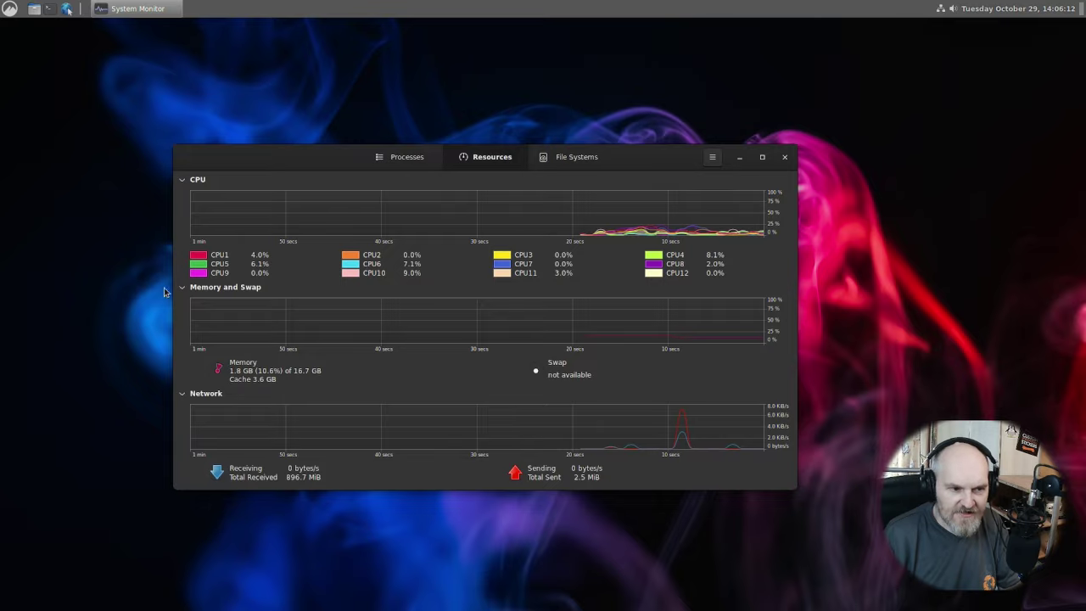
drag(264, 168, 324, 91)
Close System Monitor and cancel the root password prompt from the panel tool.
key(alt+F4)
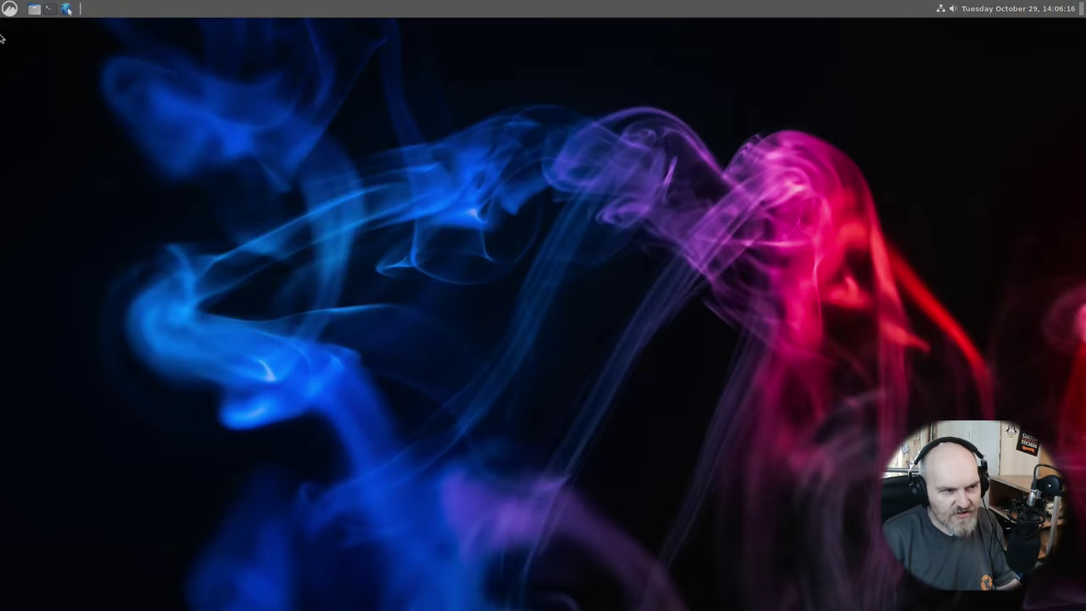
click(63, 14)
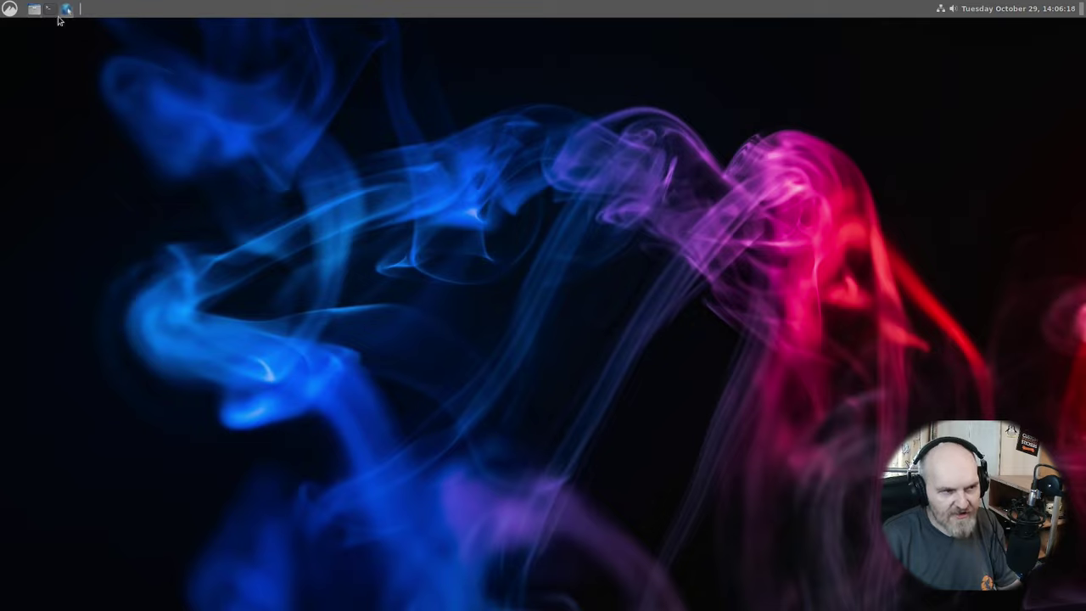
click(551, 334)
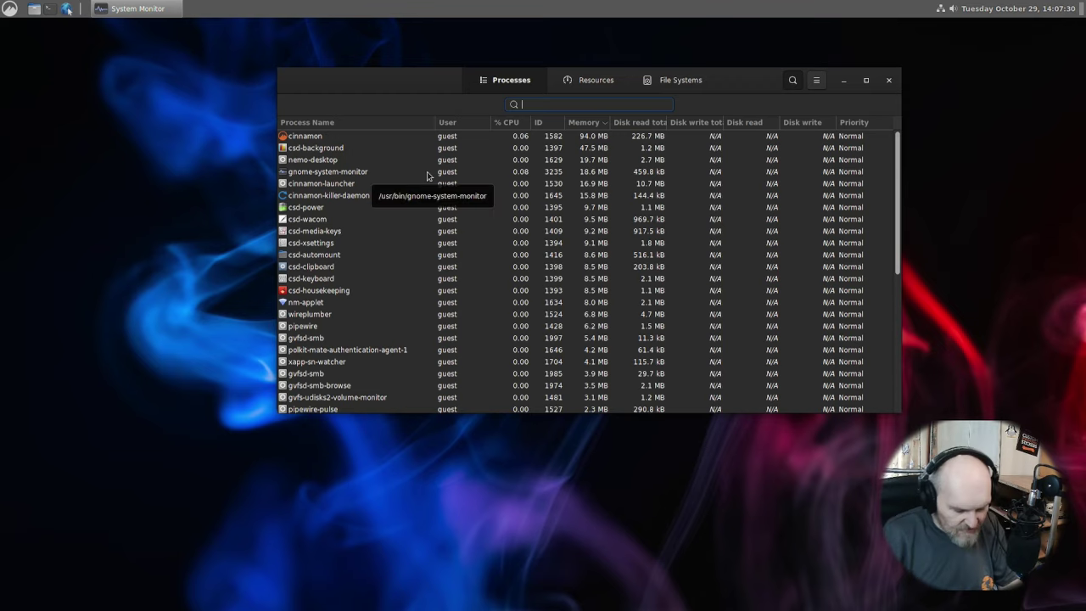
key(ctrl+q)
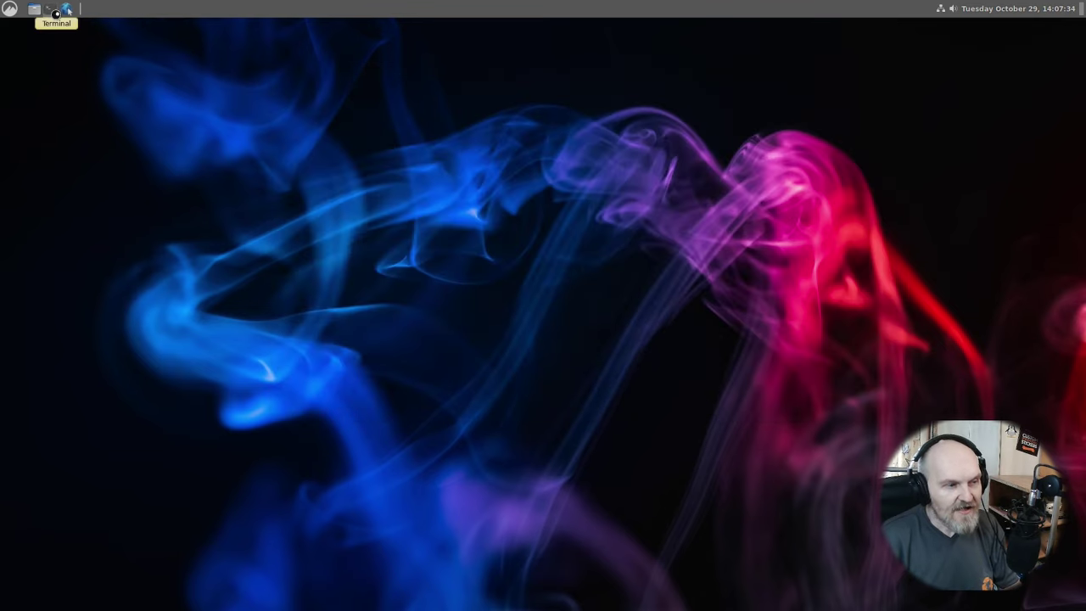
click(49, 9)
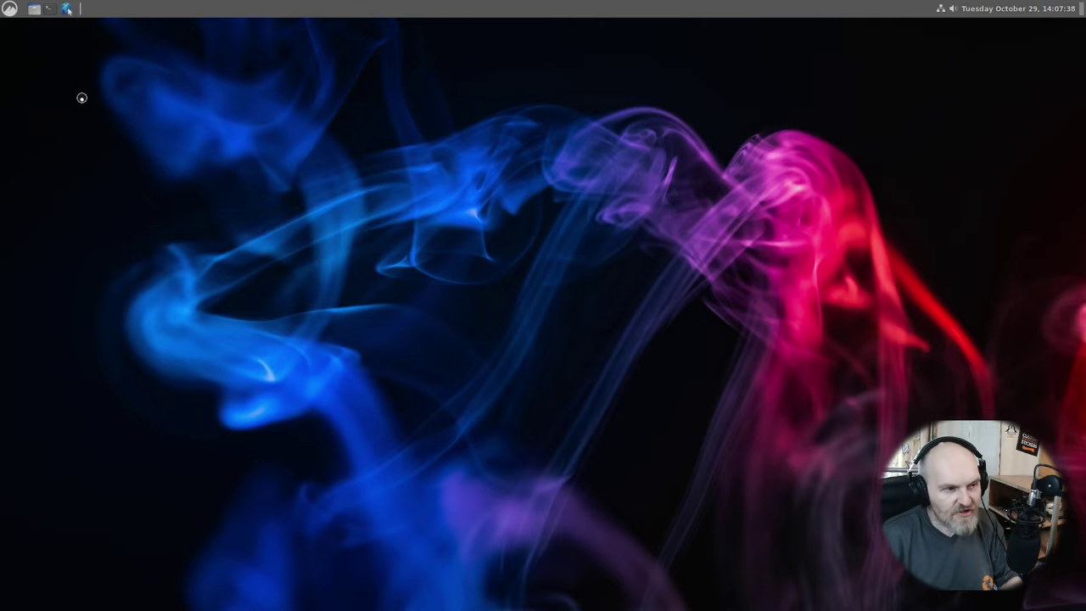
Search the application menu for 'ter' and start Terminal.
click(10, 10)
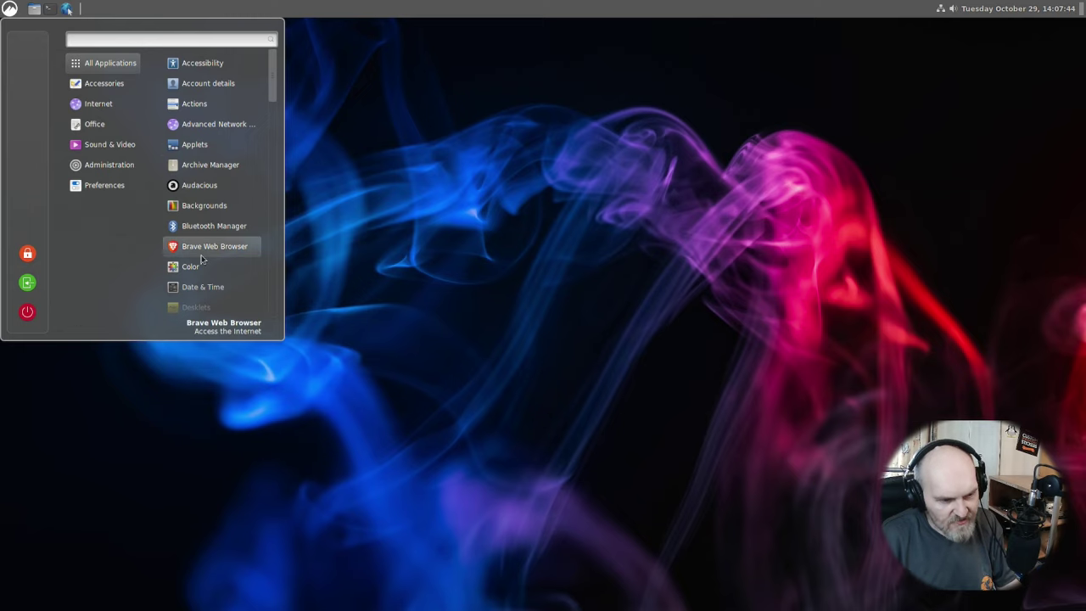
scroll(202, 247, down, 3)
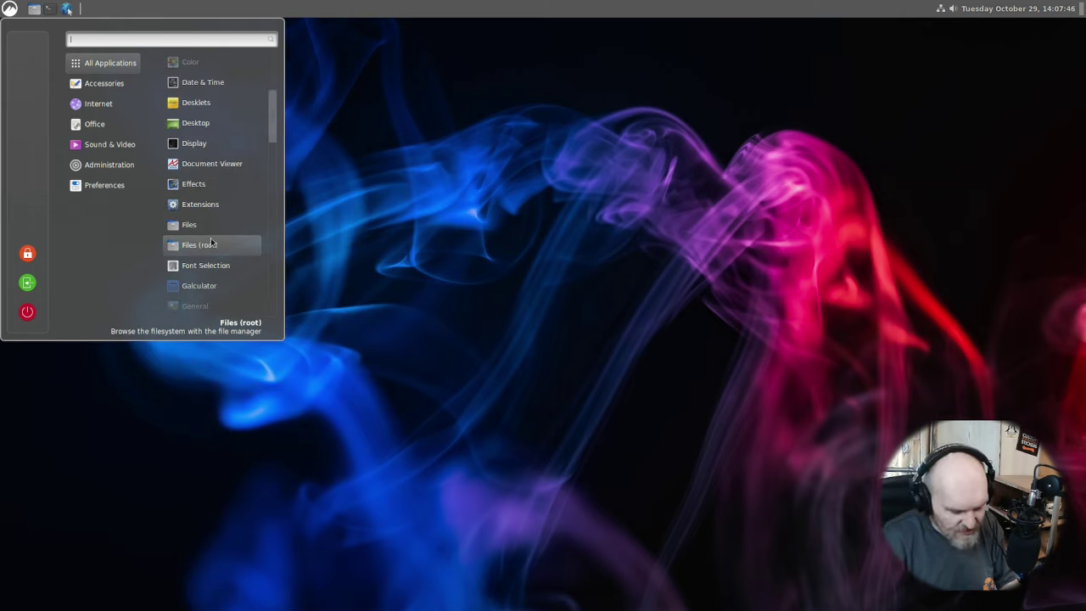
text(ter)
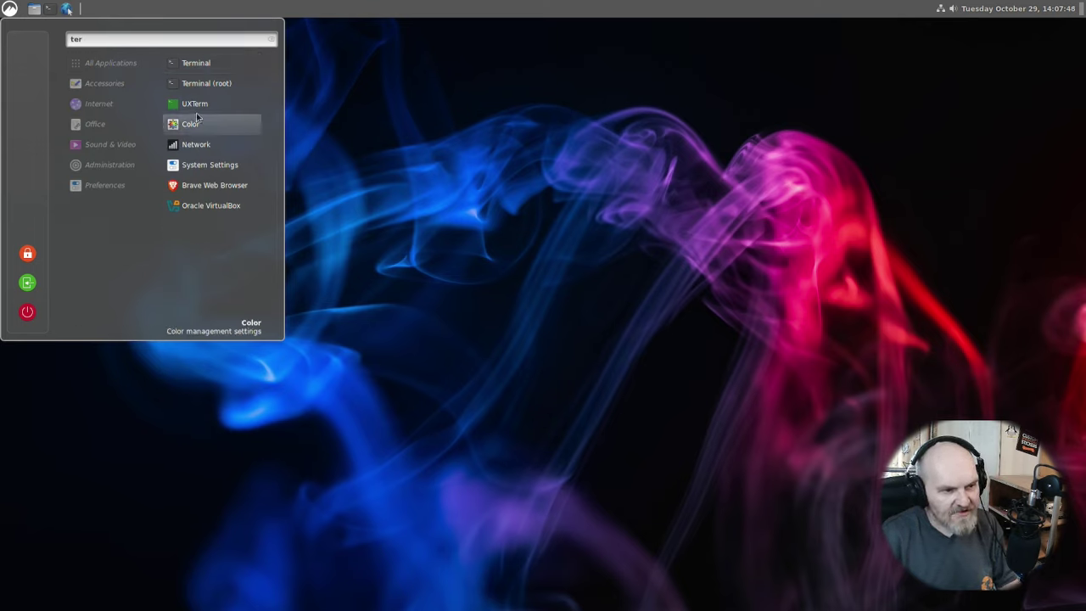
click(214, 72)
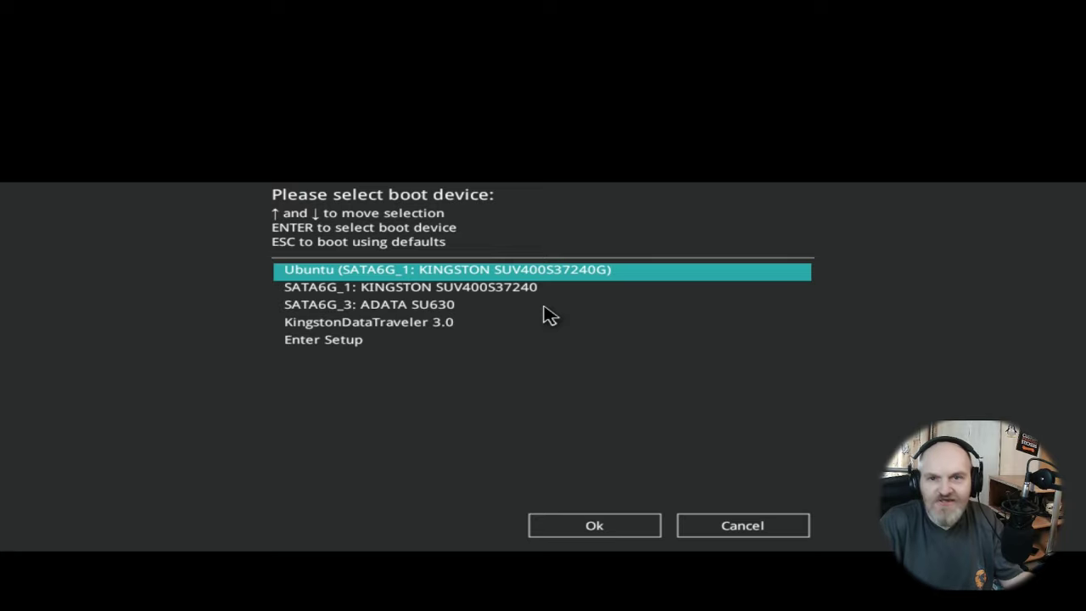
Boot from the KingstonDataTraveler 3.0 drive, choosing the Always Fresh mode at the PorteuX splash.
key(Down)
key(Down)
key(Down)
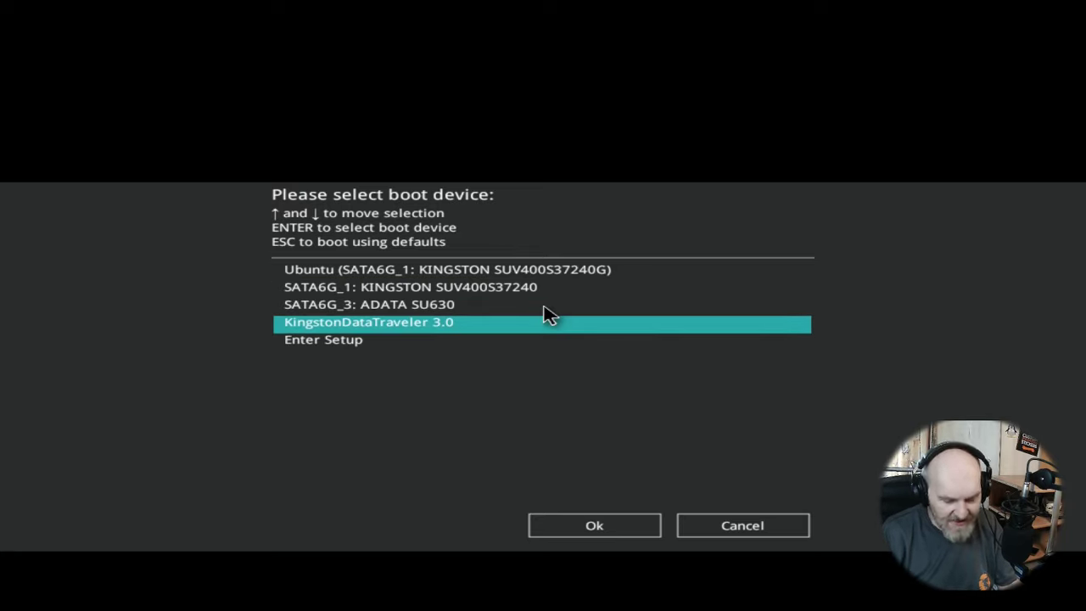
key(Return)
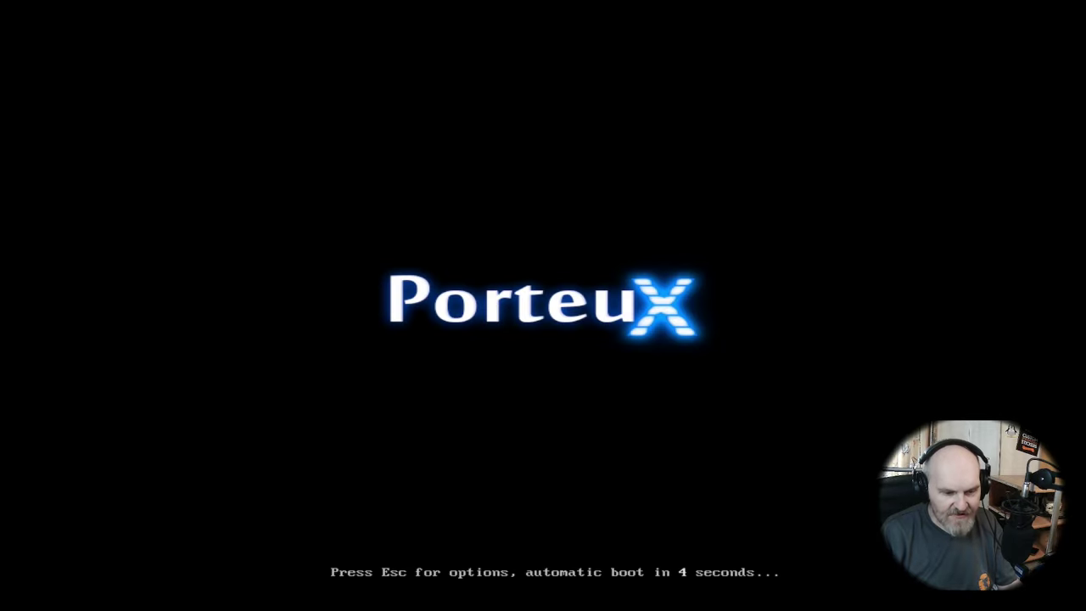
key(Escape)
key(Down)
key(Down)
key(Down)
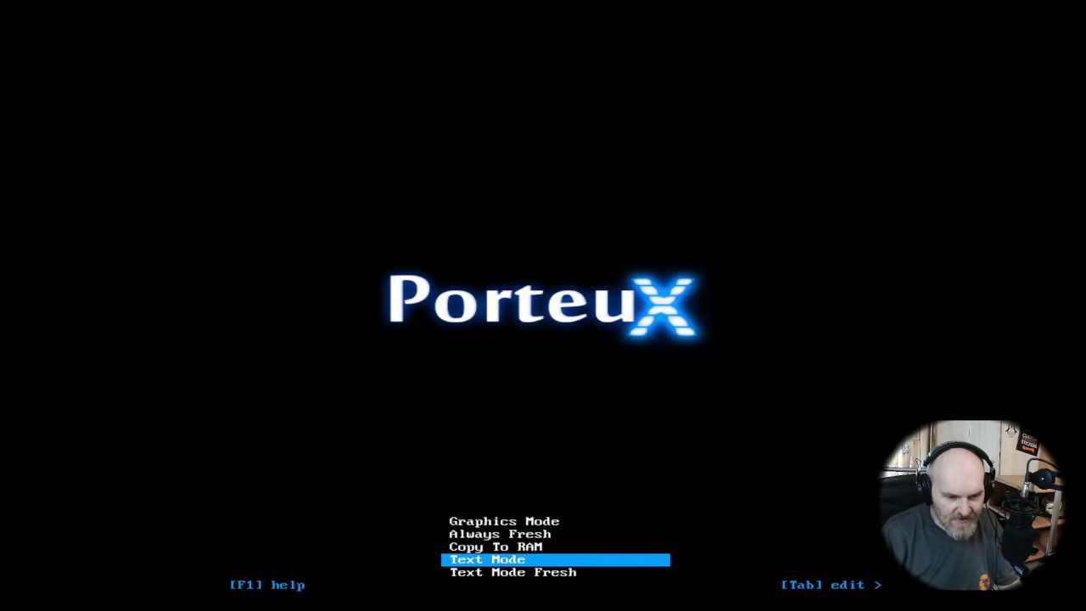
key(Up)
key(Up)
key(Down)
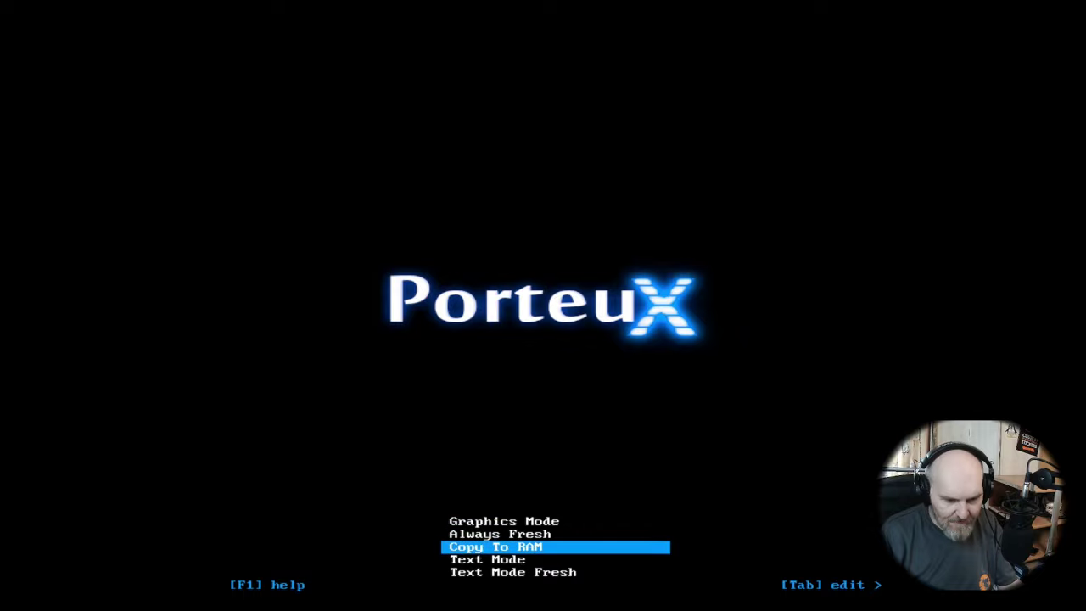
key(Up)
key(Return)
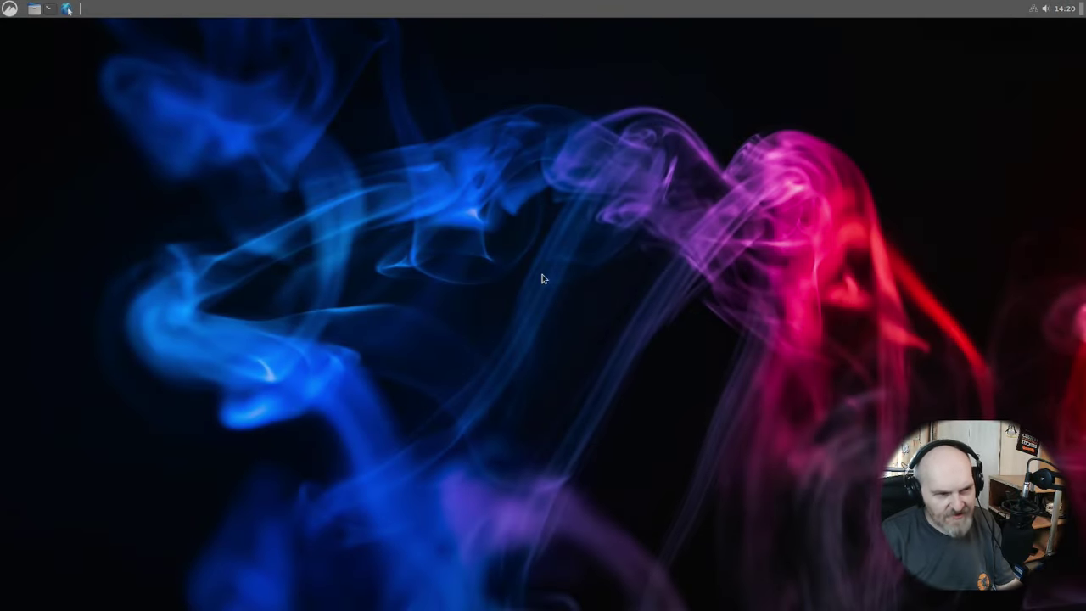
click(9, 8)
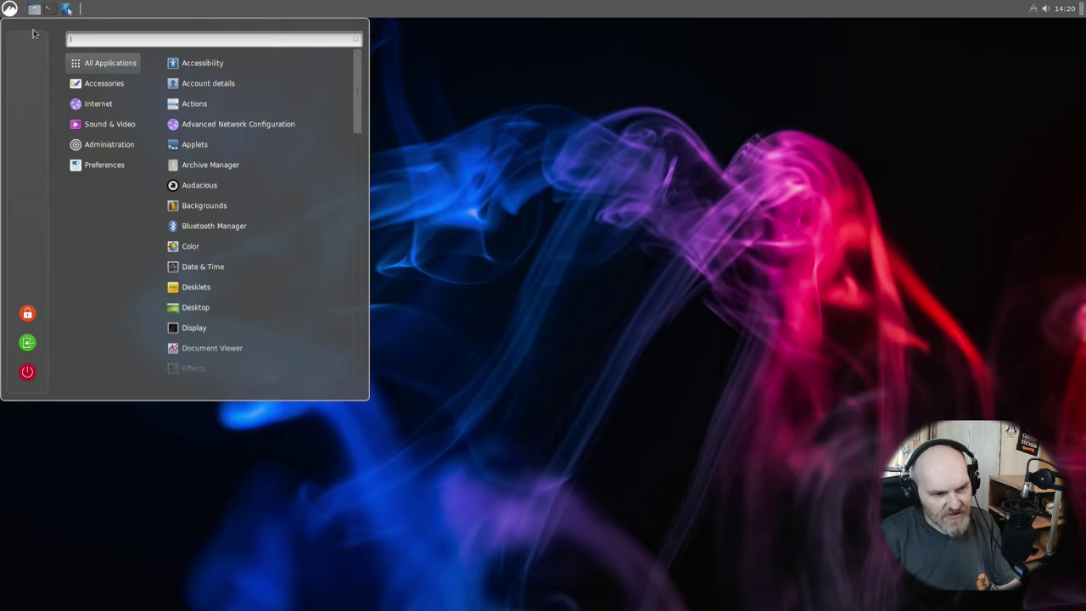
scroll(214, 267, down, 3)
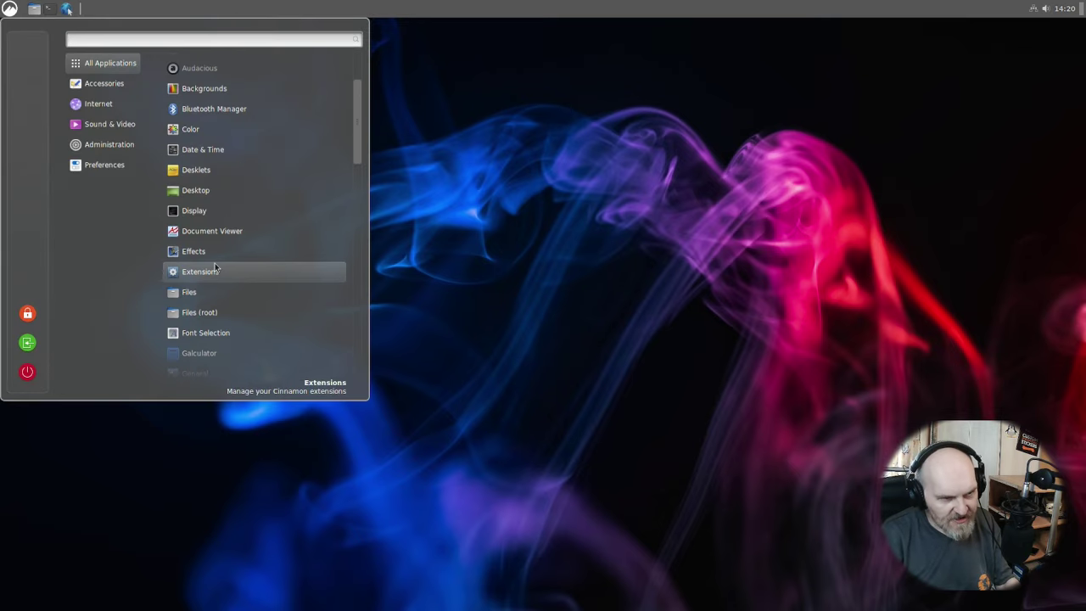
mouse_move(88, 103)
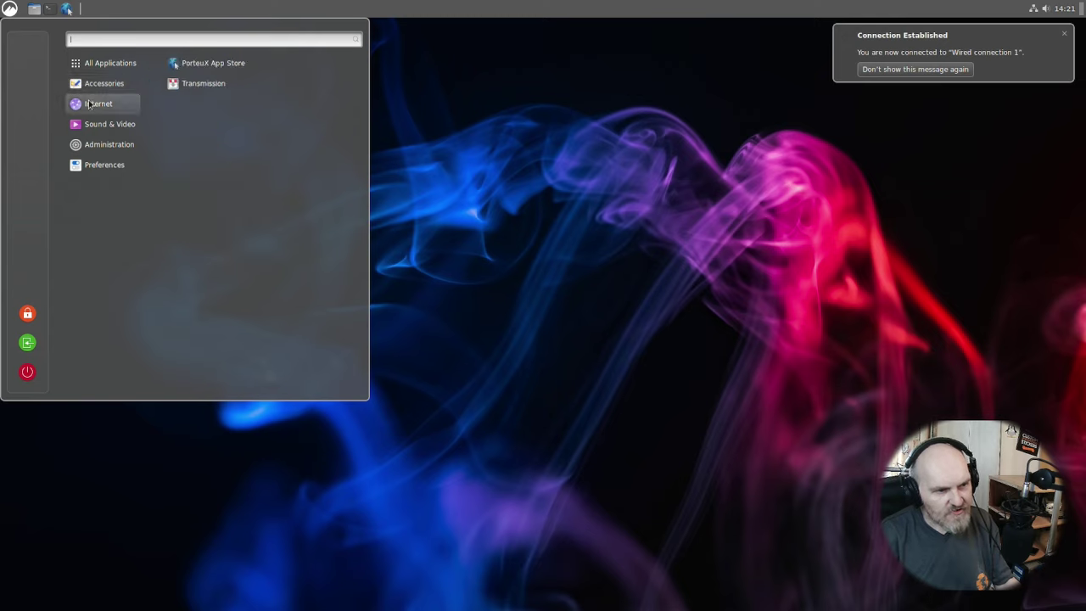
mouse_move(87, 132)
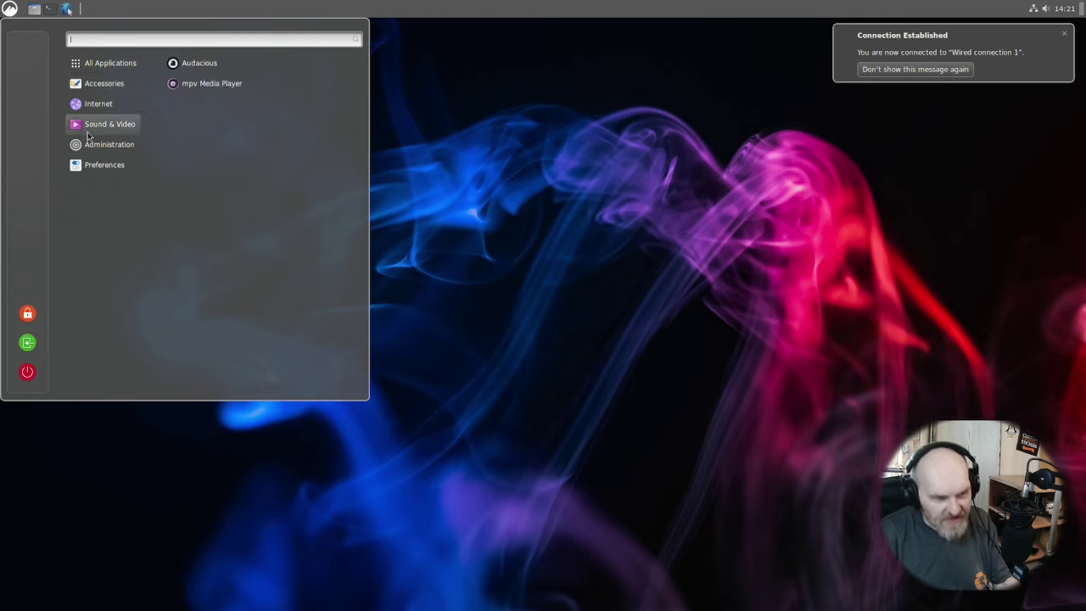
mouse_move(114, 146)
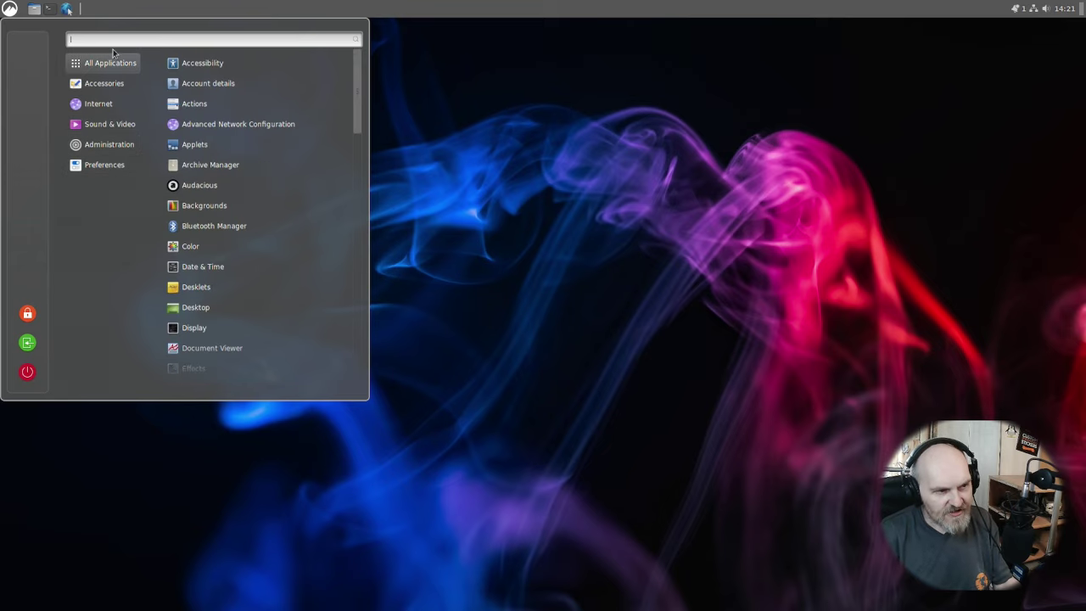
click(151, 13)
Open a new terminal, move it toward the desktop centre, and browse then close the app menu.
click(51, 10)
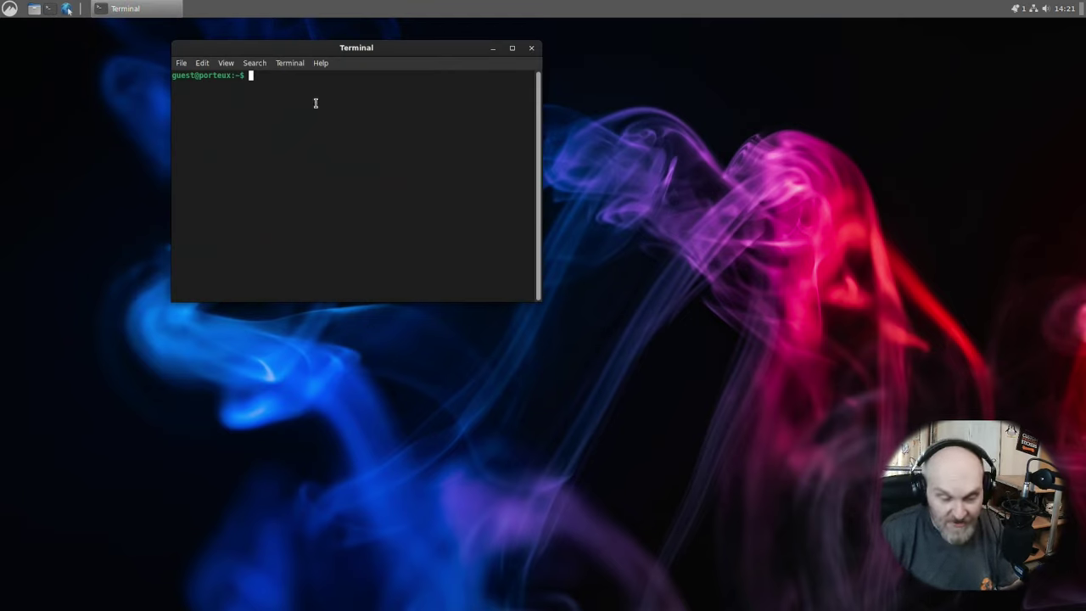
drag(349, 51, 417, 157)
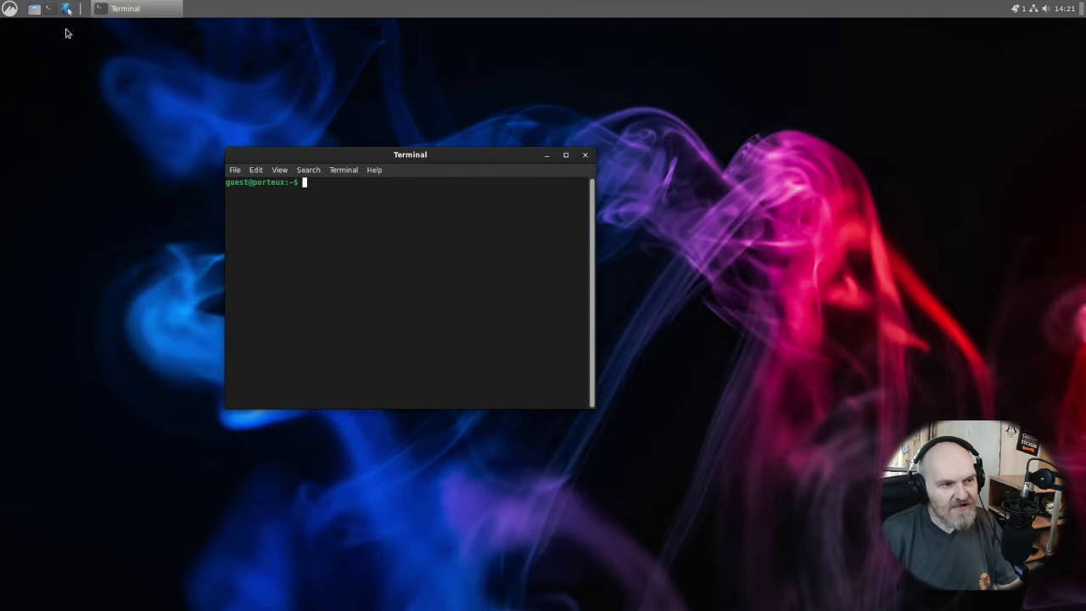
click(10, 10)
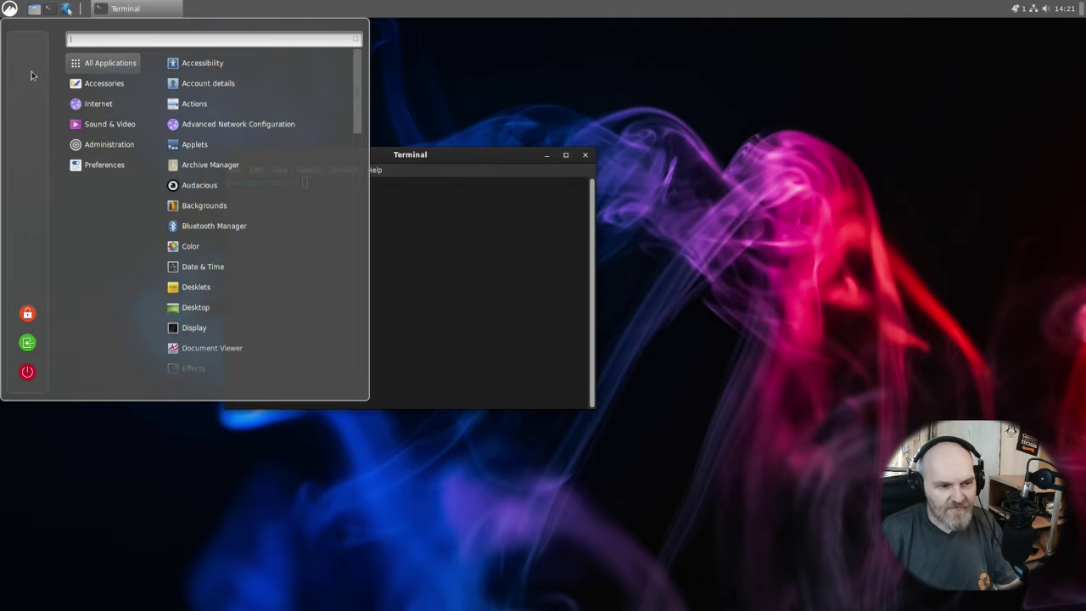
mouse_move(117, 83)
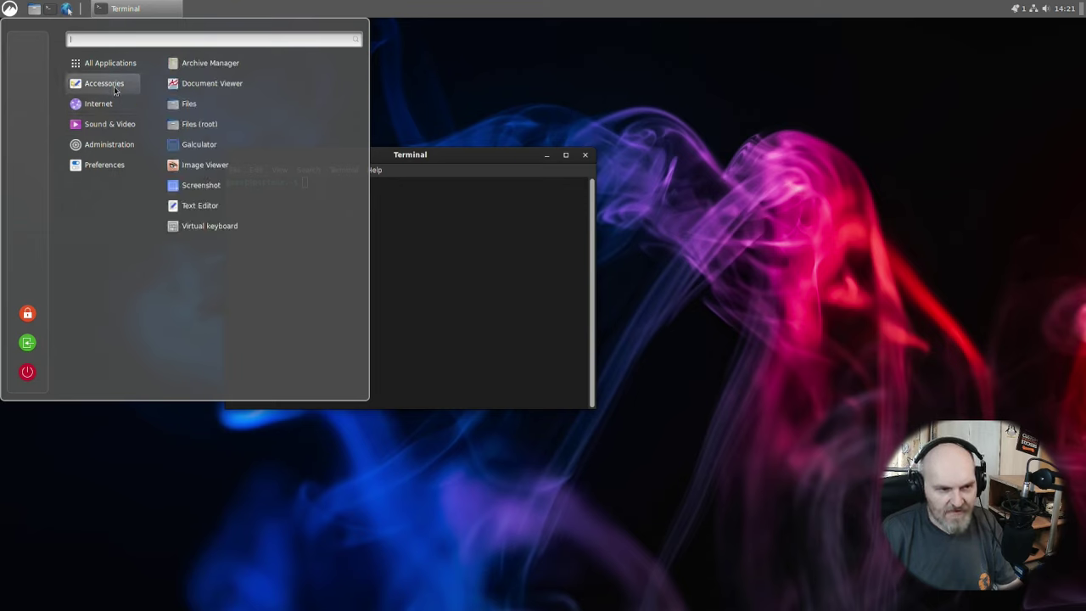
mouse_move(109, 154)
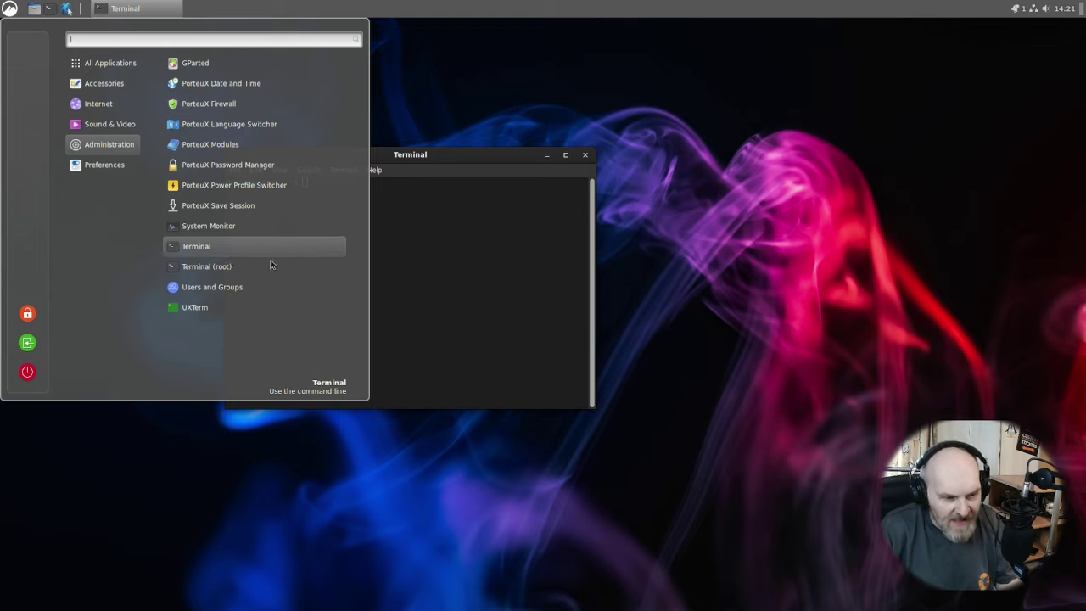
click(457, 303)
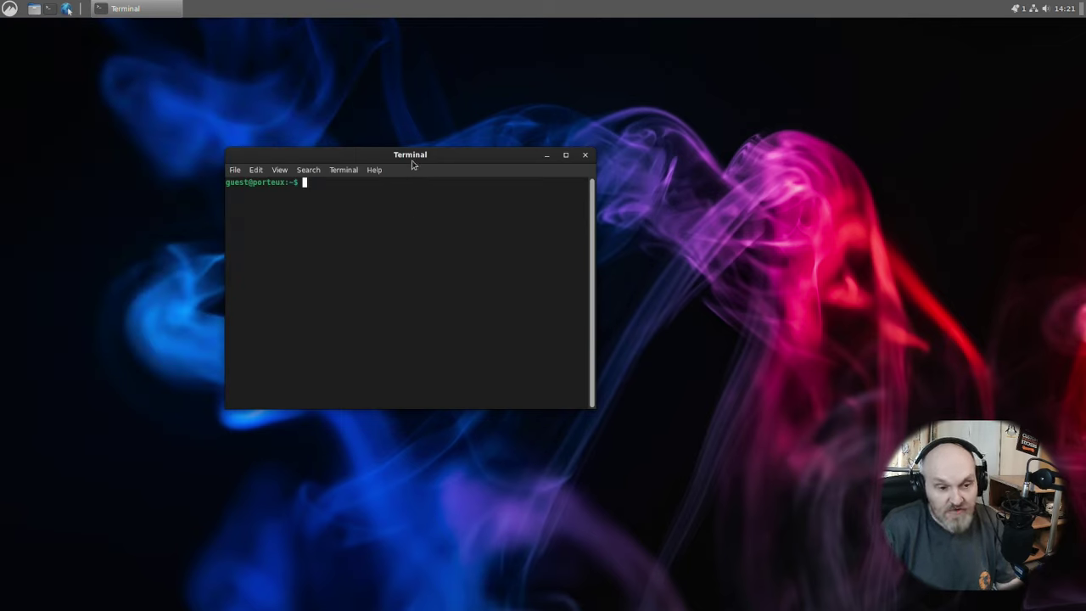
Run fastfetch, enlarge the terminal text, and move the window up and left.
text(fastfetch)
key(Return)
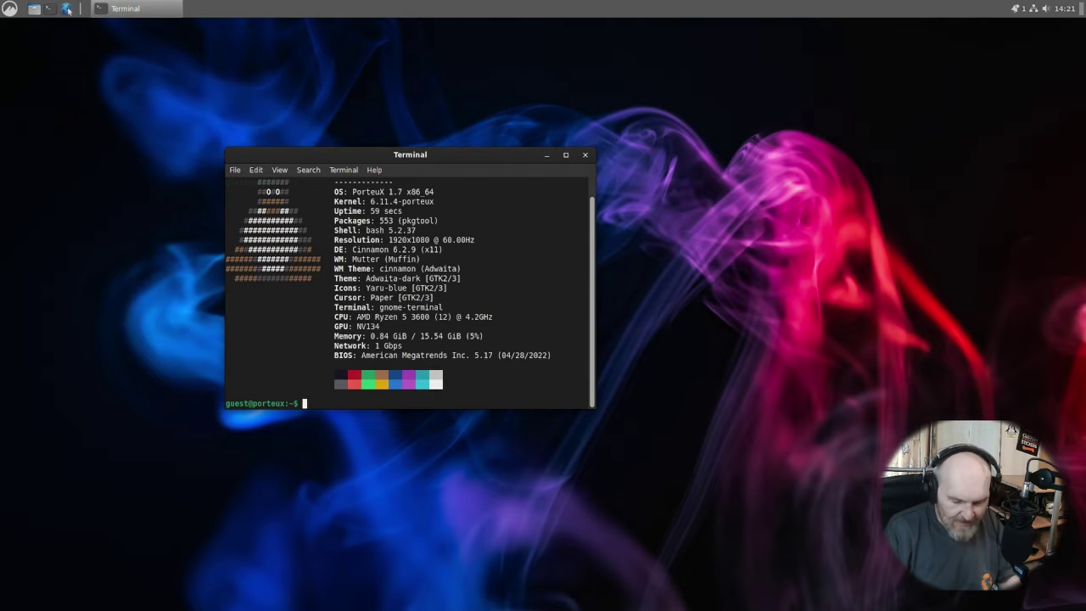
key(ctrl+plus)
key(ctrl+plus)
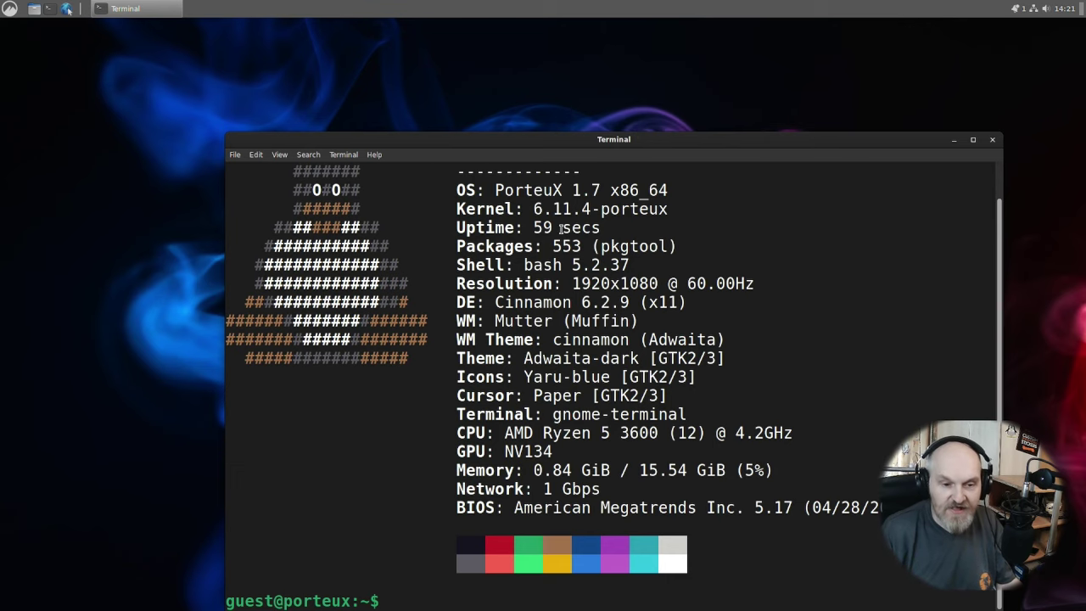
drag(596, 144, 460, 67)
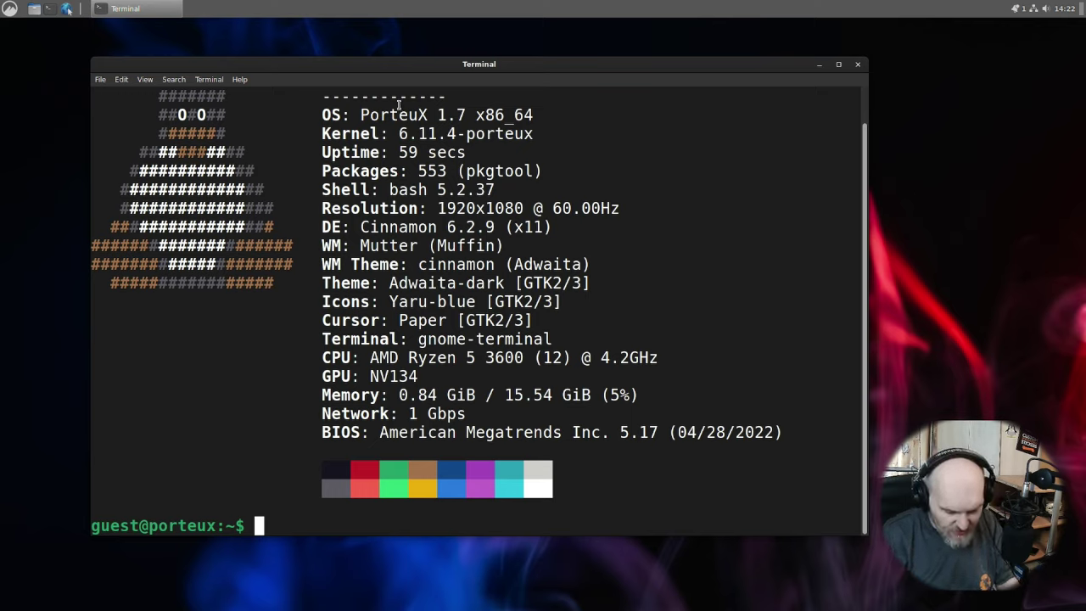
Run lsblk and widen the terminal so the device lines stop wrapping.
text(lsblk)
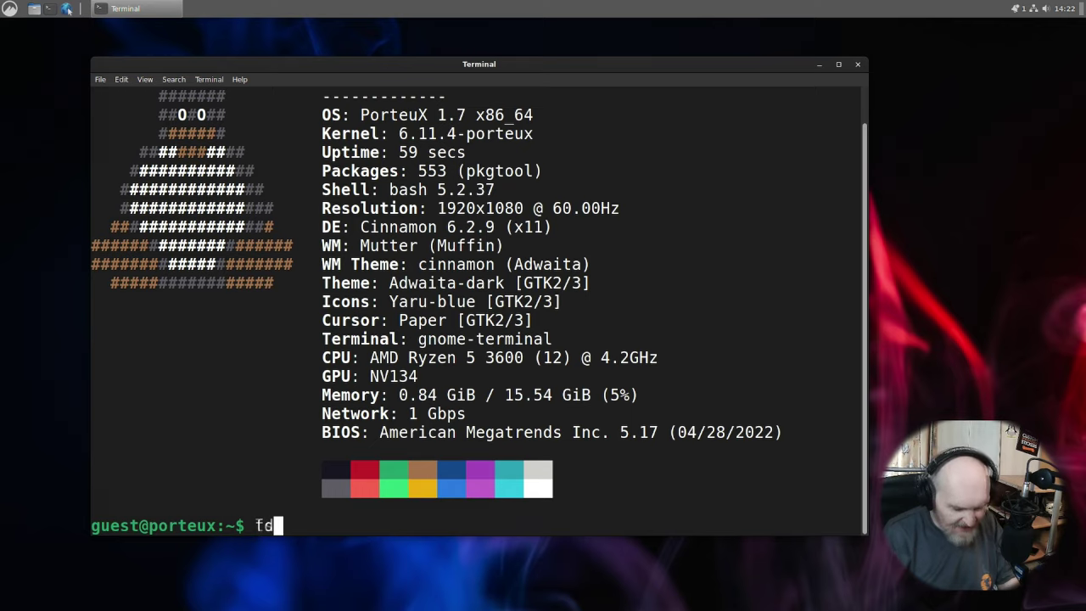
key(Return)
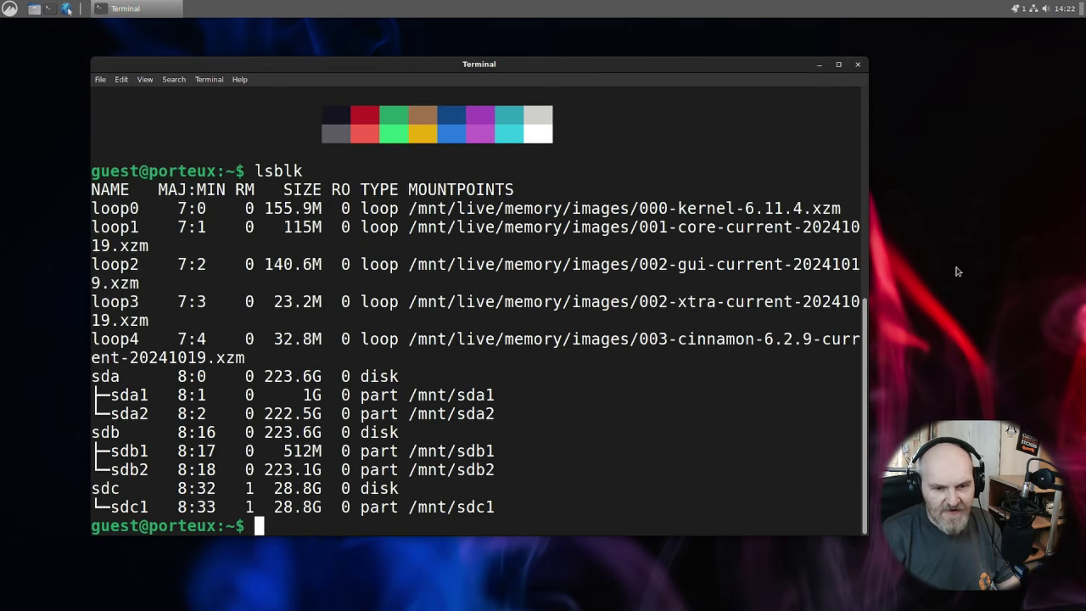
drag(865, 264, 1078, 264)
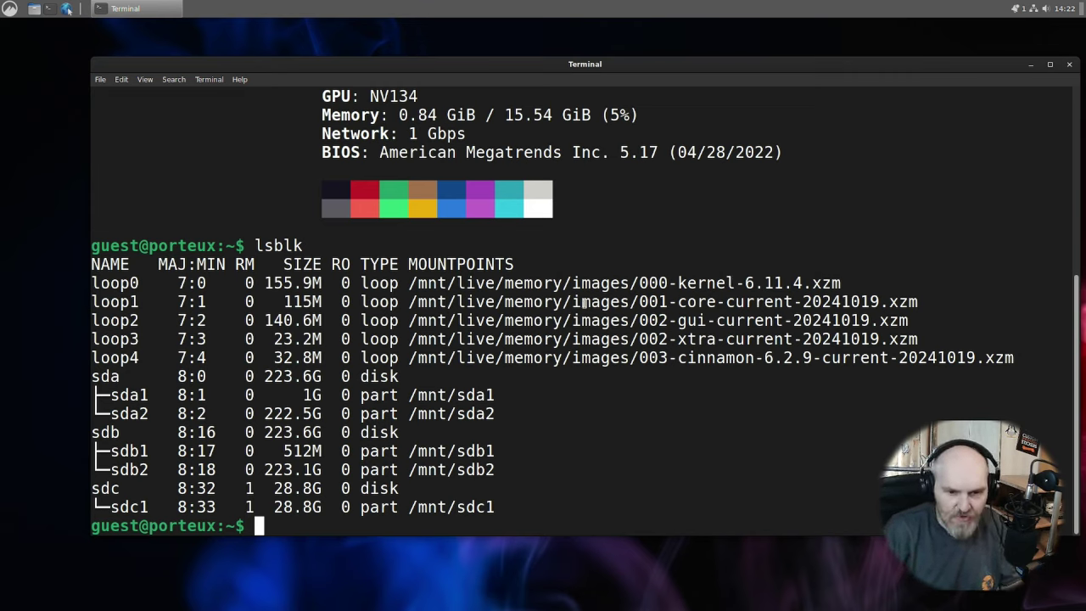
Close the terminal and open the kingfast drive's porteux/optional folder in Files.
click(37, 10)
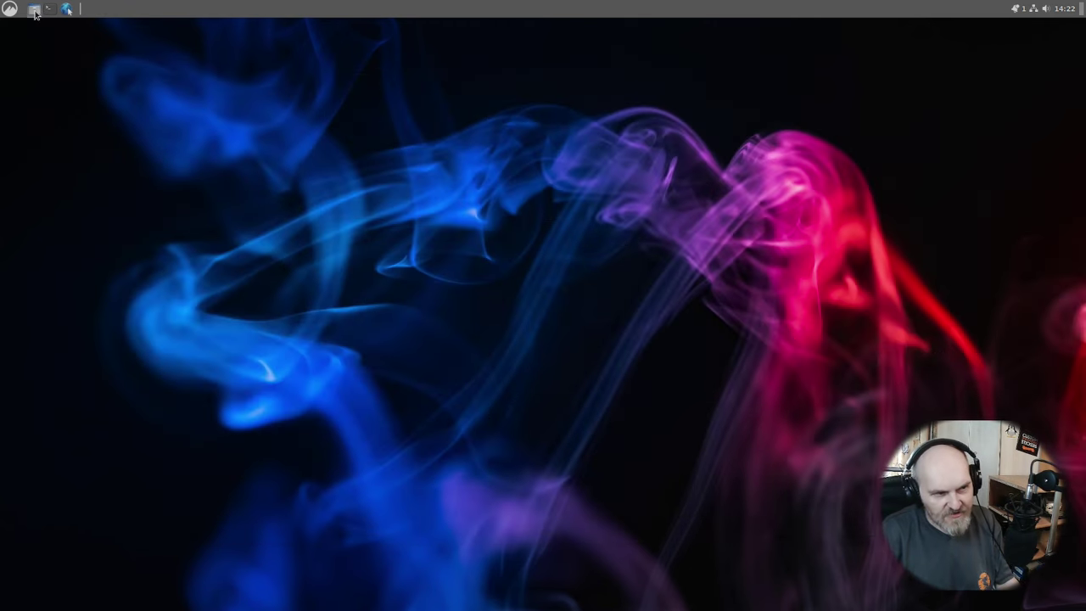
click(35, 10)
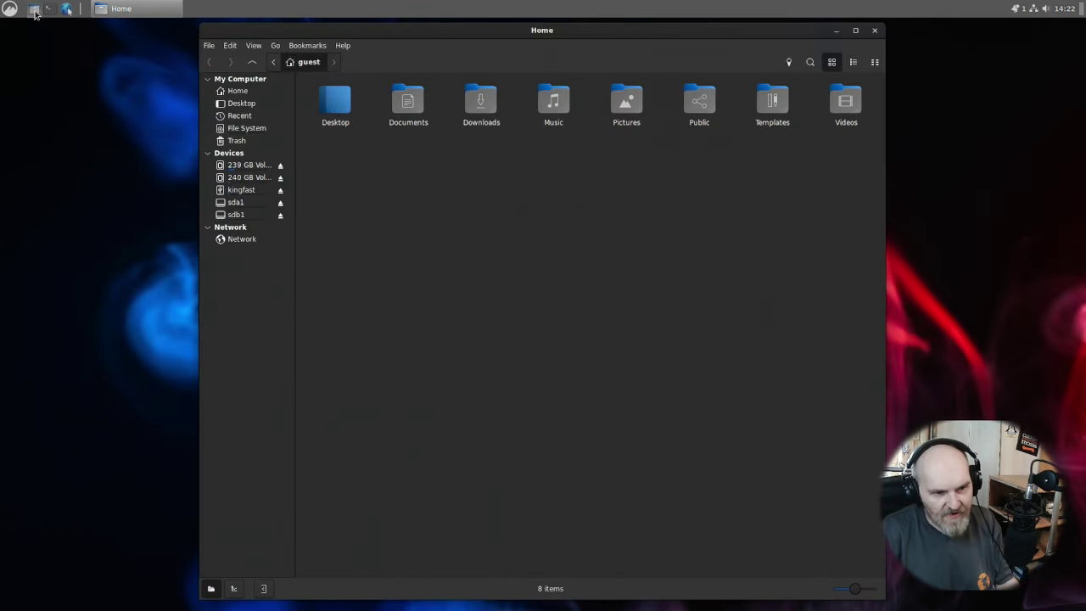
click(260, 190)
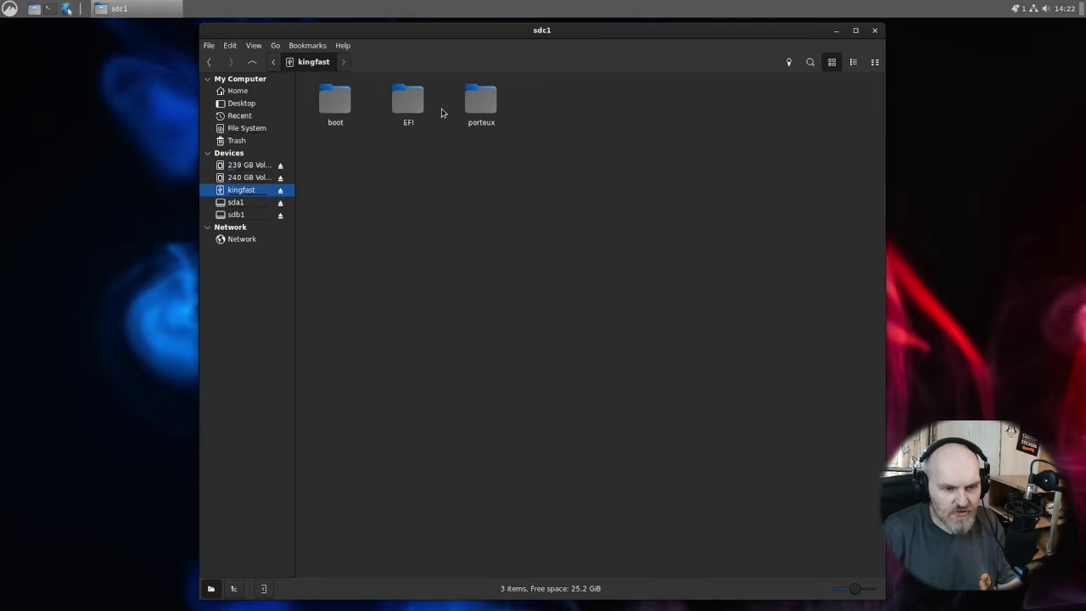
double_click(480, 106)
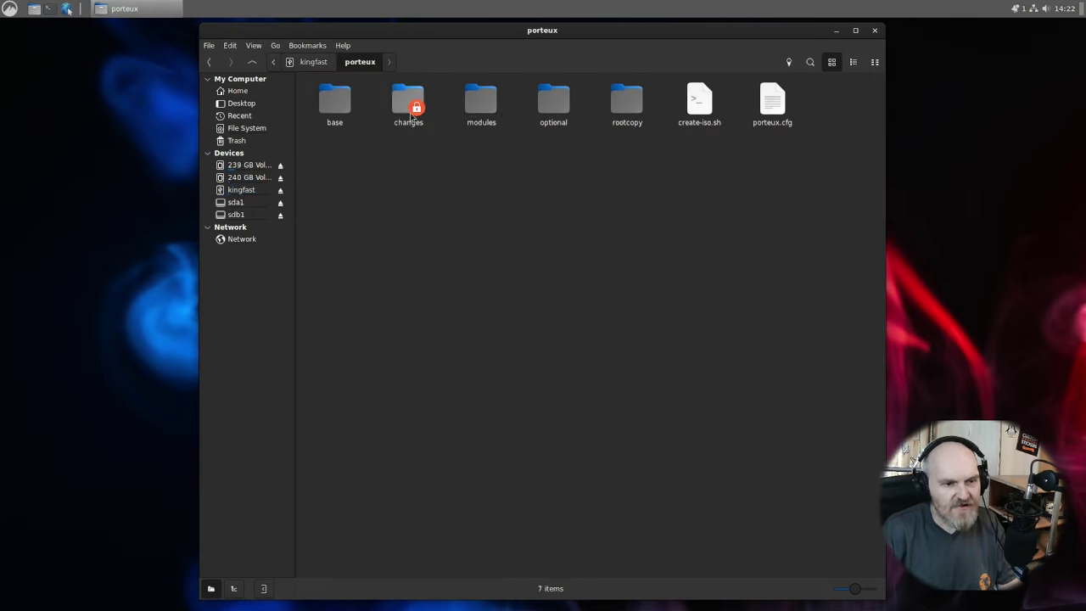
double_click(556, 109)
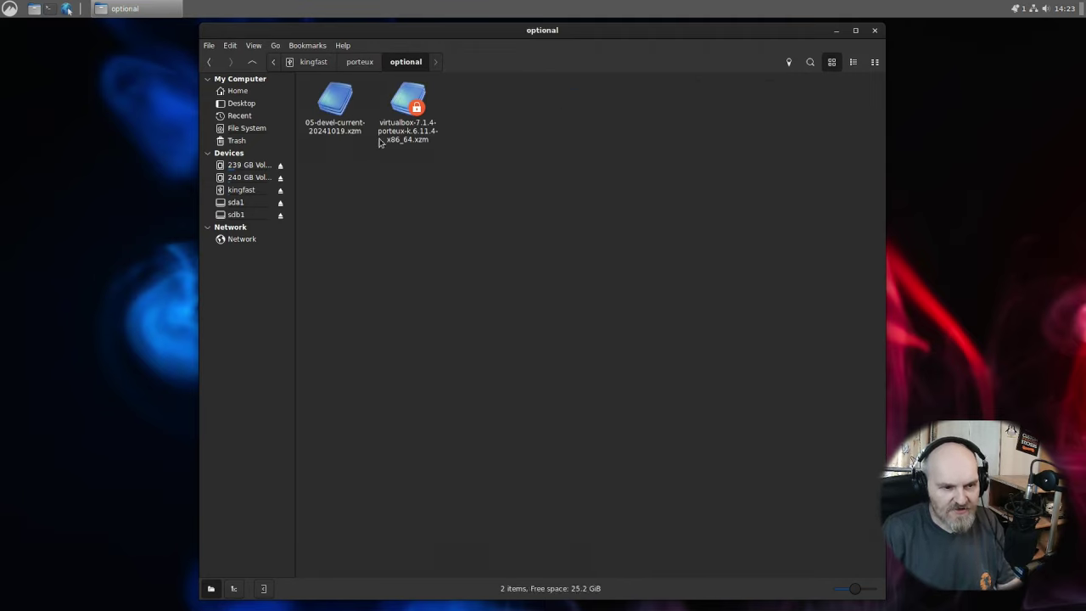
Search the application menu for 'virtu', then dismiss the menu.
click(10, 9)
click(101, 85)
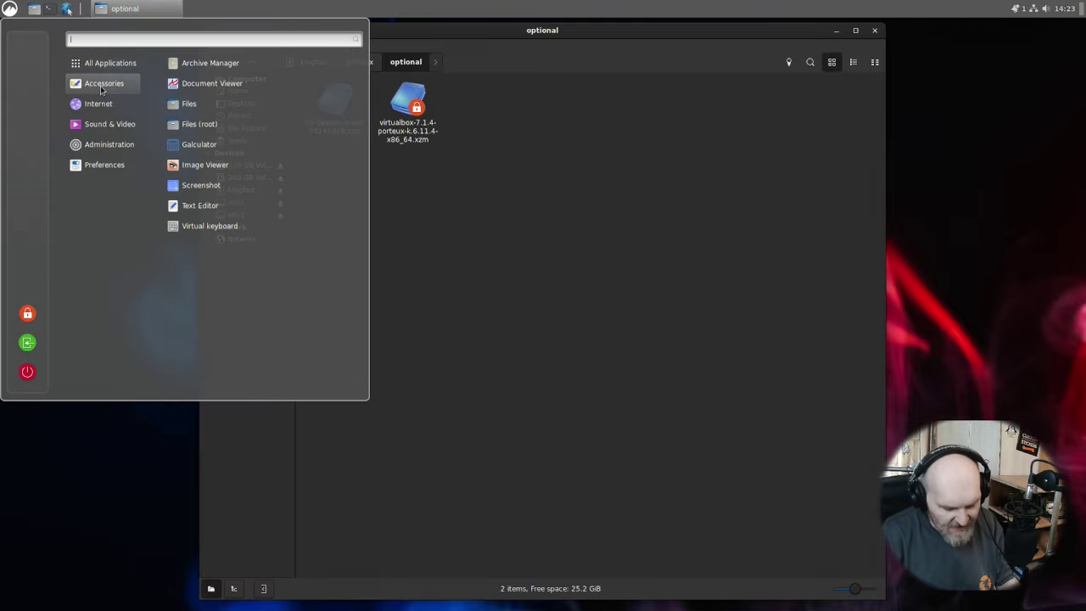
text(virtu)
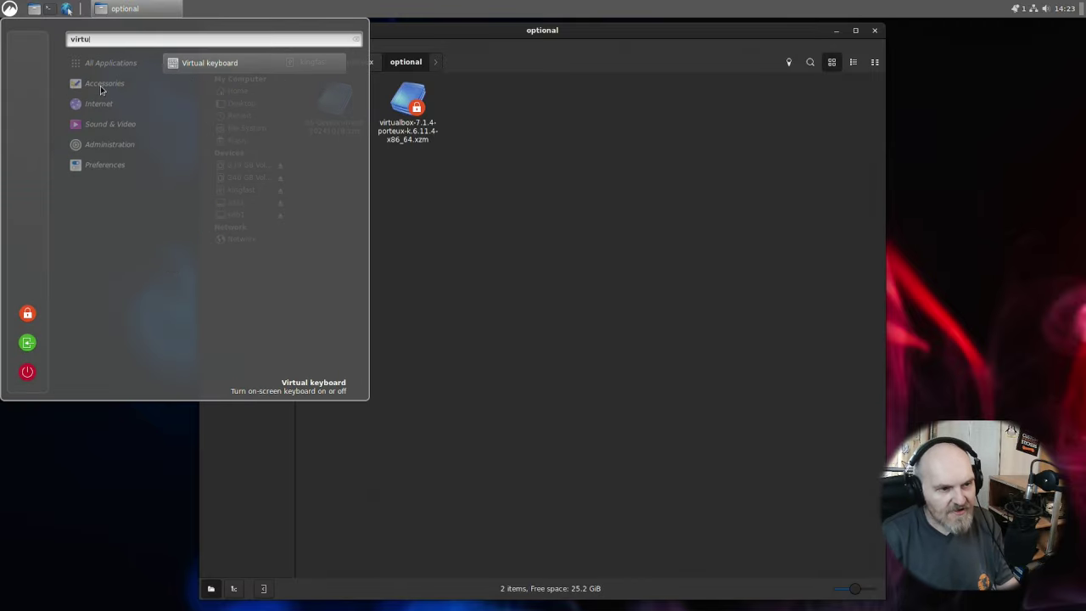
click(541, 234)
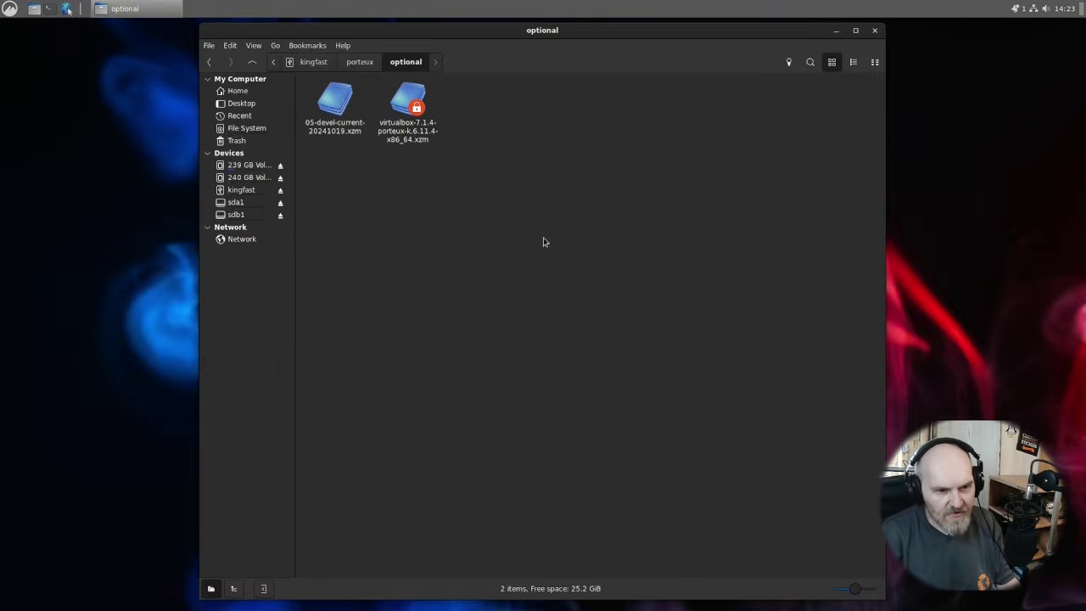
Activate the virtualbox-7.1.4 module with the root password and dismiss the success message.
double_click(405, 105)
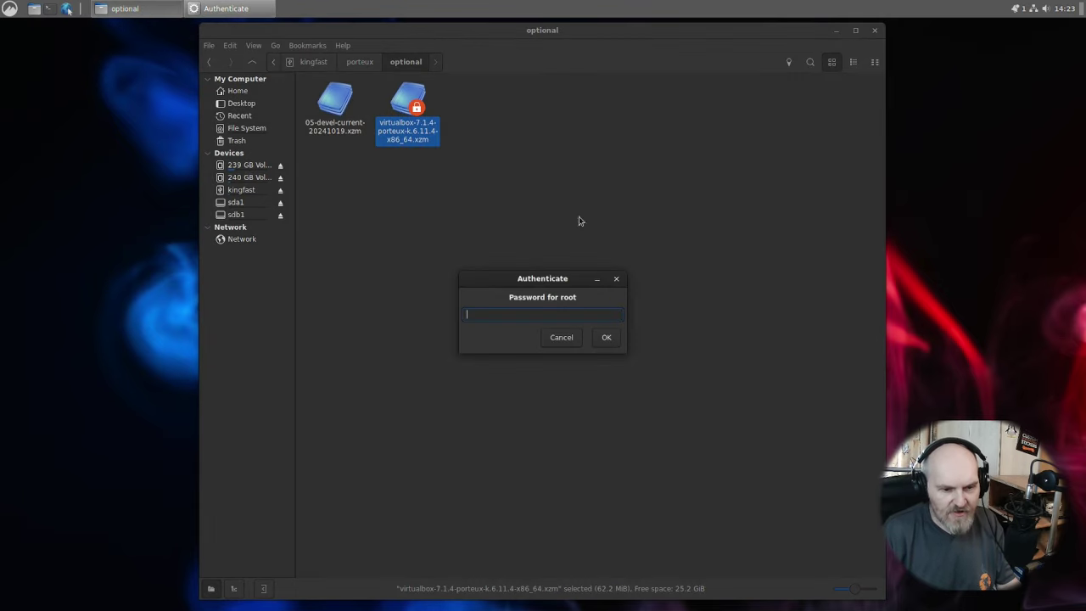
text(toor)
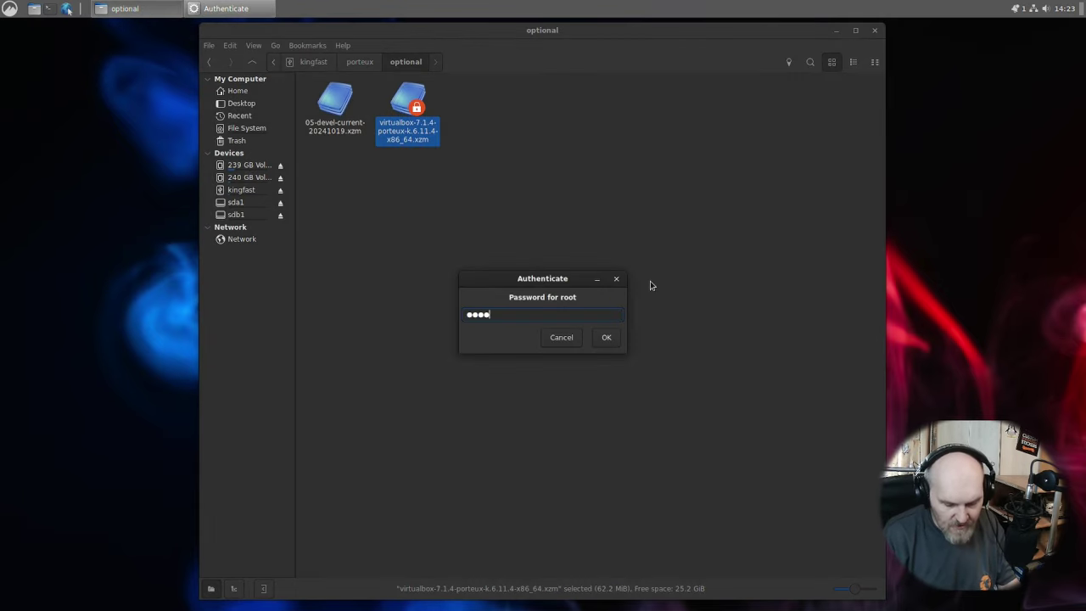
key(Return)
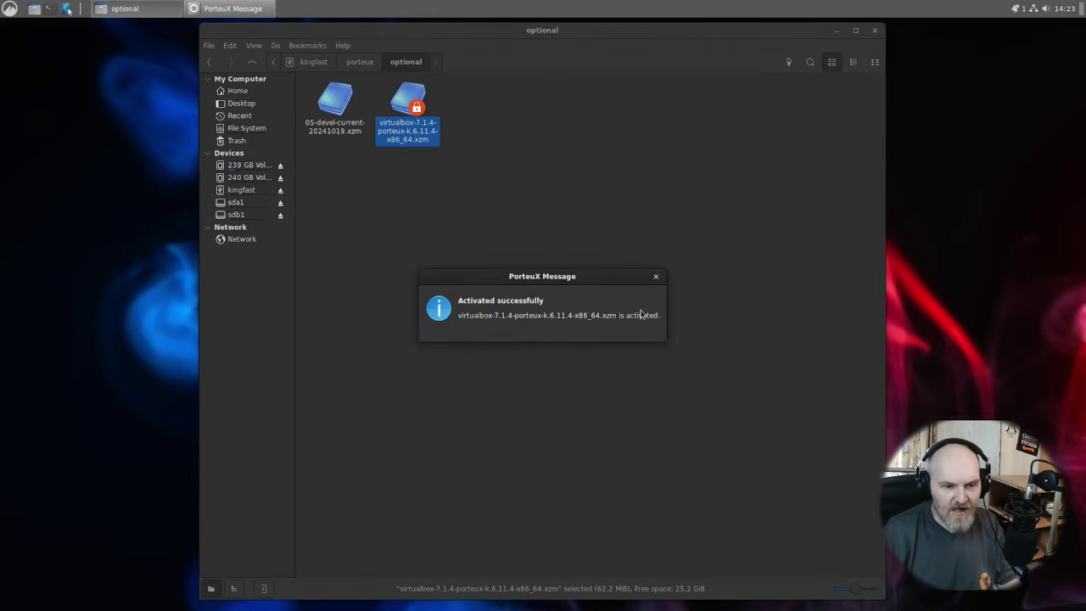
click(509, 240)
Search the application menu for 'virt' to find Oracle VirtualBox.
click(9, 9)
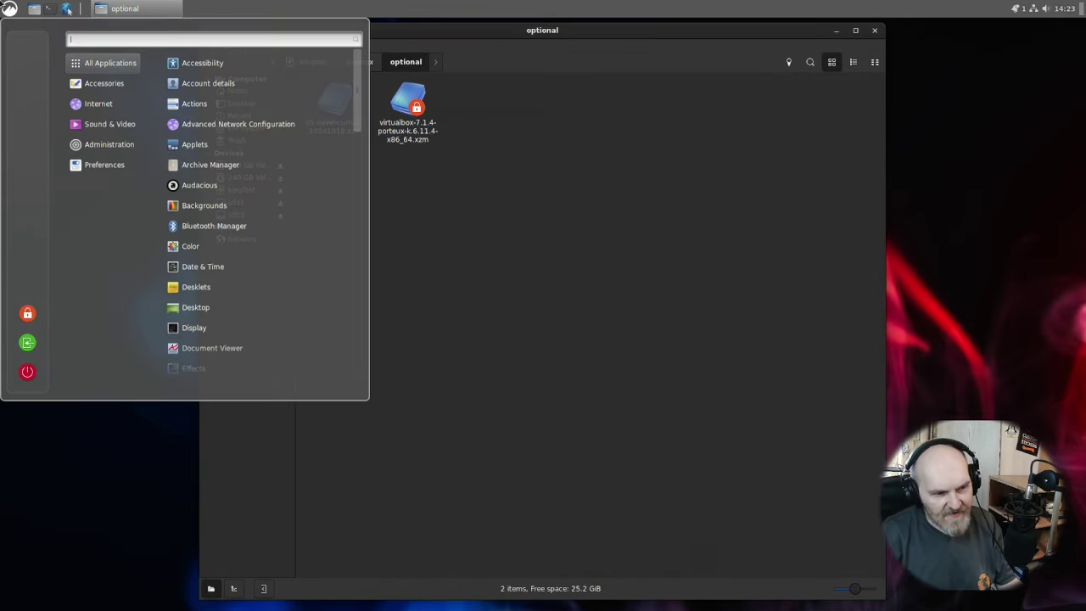
mouse_move(116, 149)
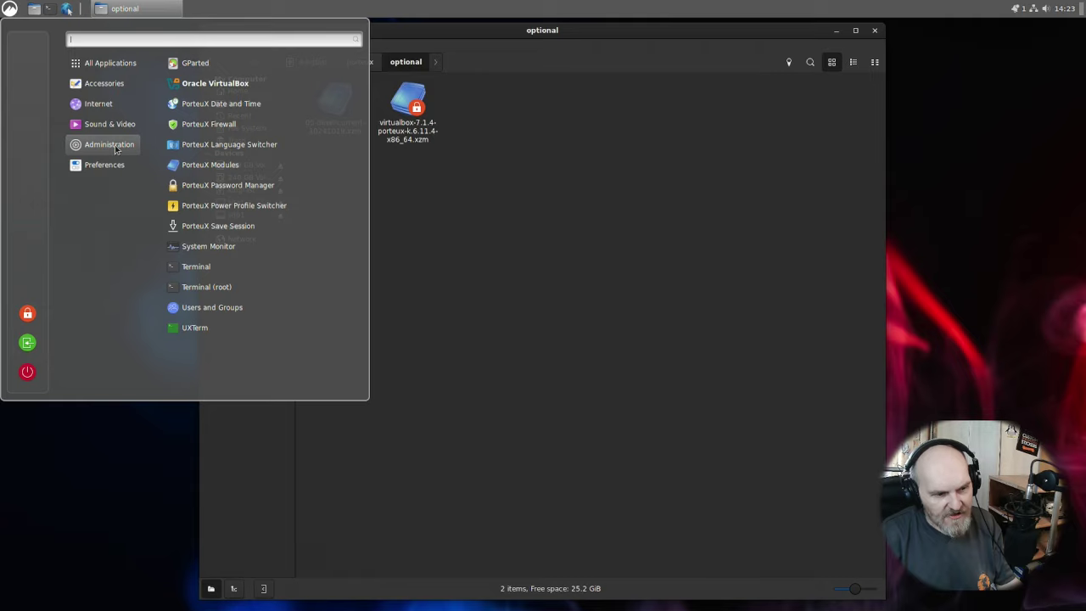
text(virt)
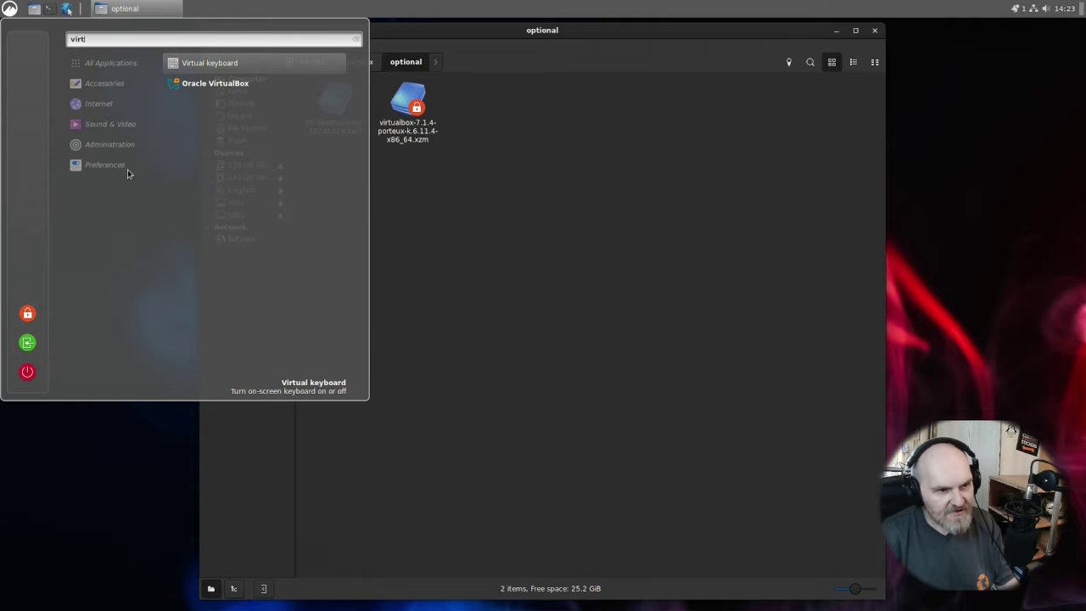
Launch and reposition Oracle VirtualBox Manager, then start the App Store and confirm the root password.
click(233, 85)
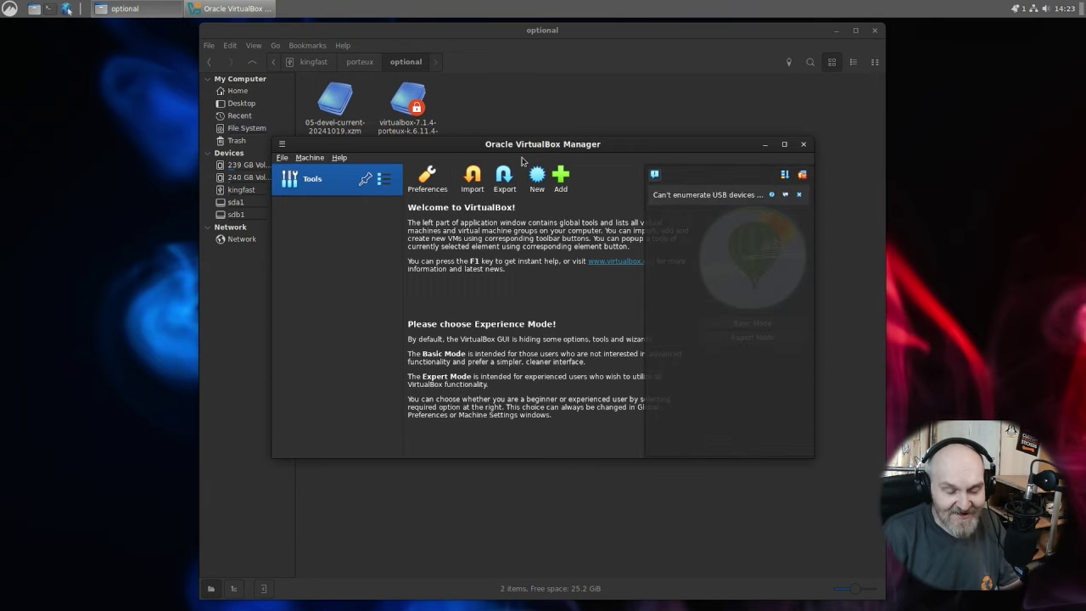
drag(528, 149, 429, 183)
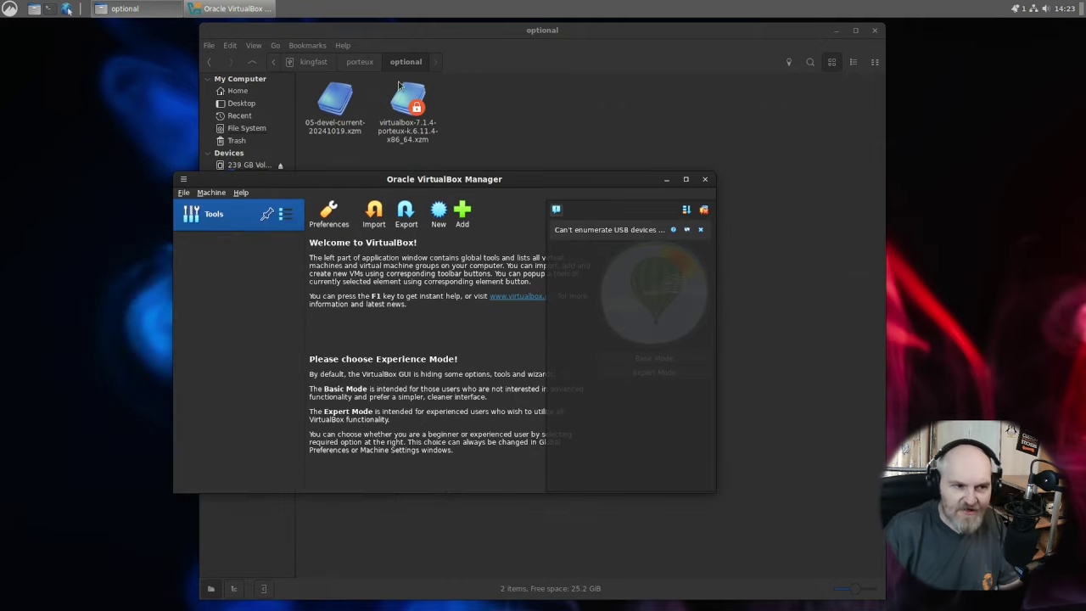
click(67, 11)
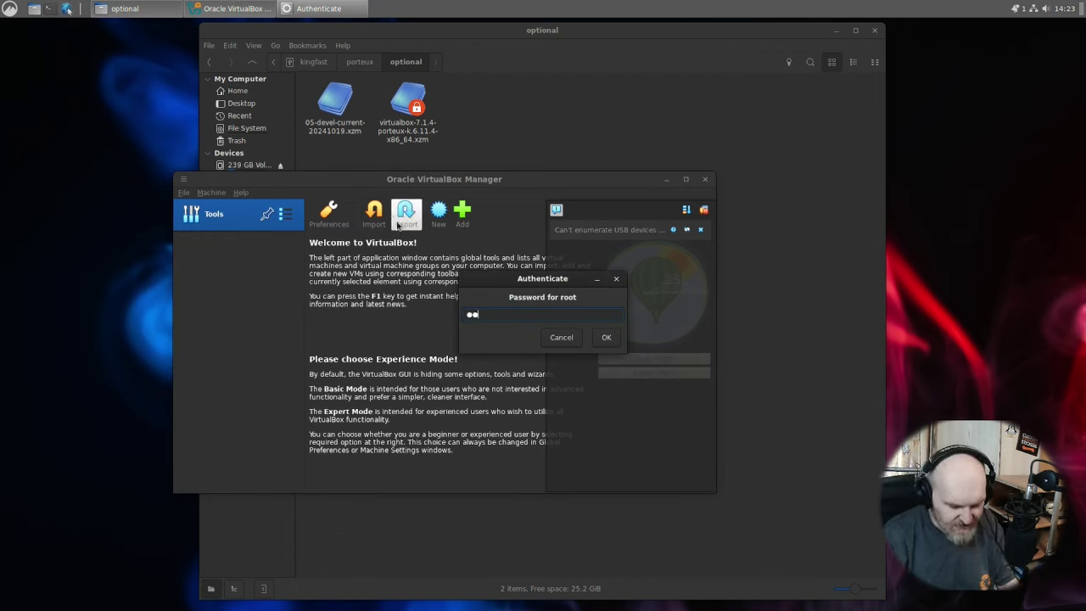
key(Return)
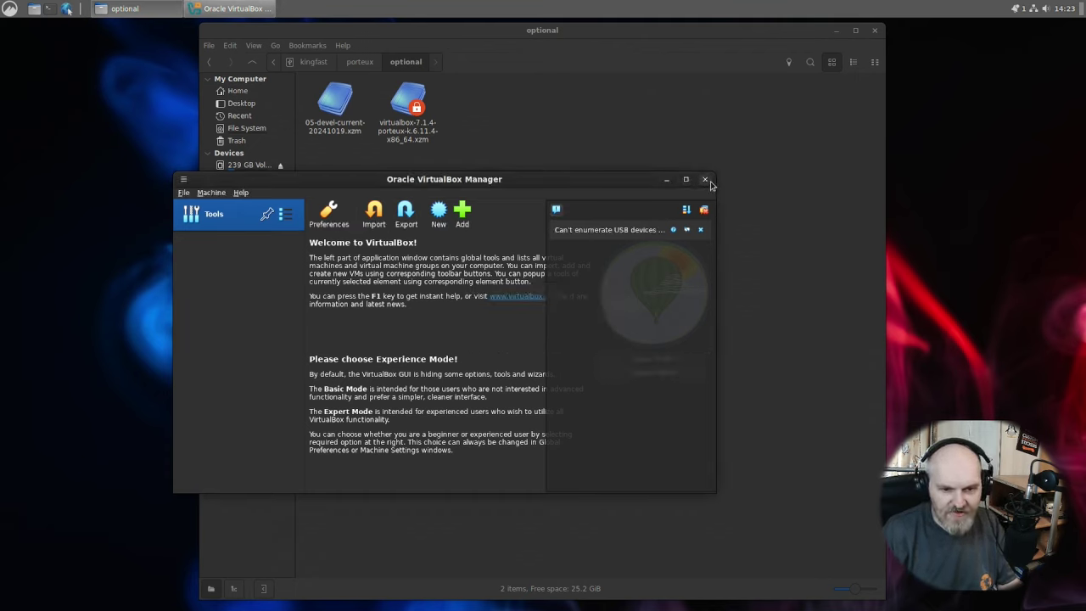
Minimize the file manager and scroll the App Store's catalogue of installable browsers.
click(838, 30)
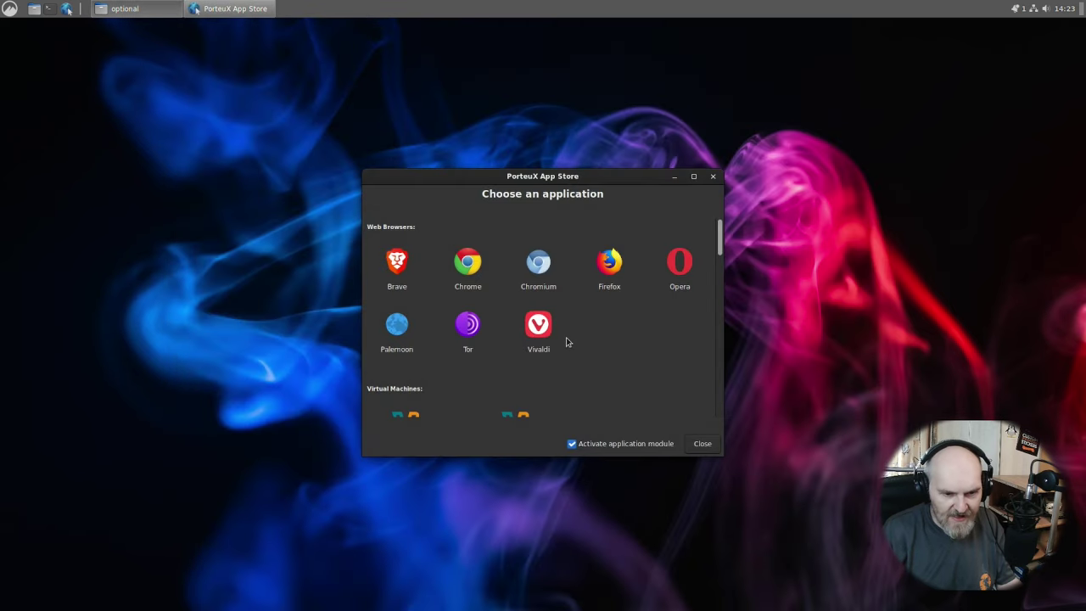
scroll(594, 374, down, 3)
scroll(610, 393, up, 6)
Open the application menu with Super and scroll through All Applications.
key(super)
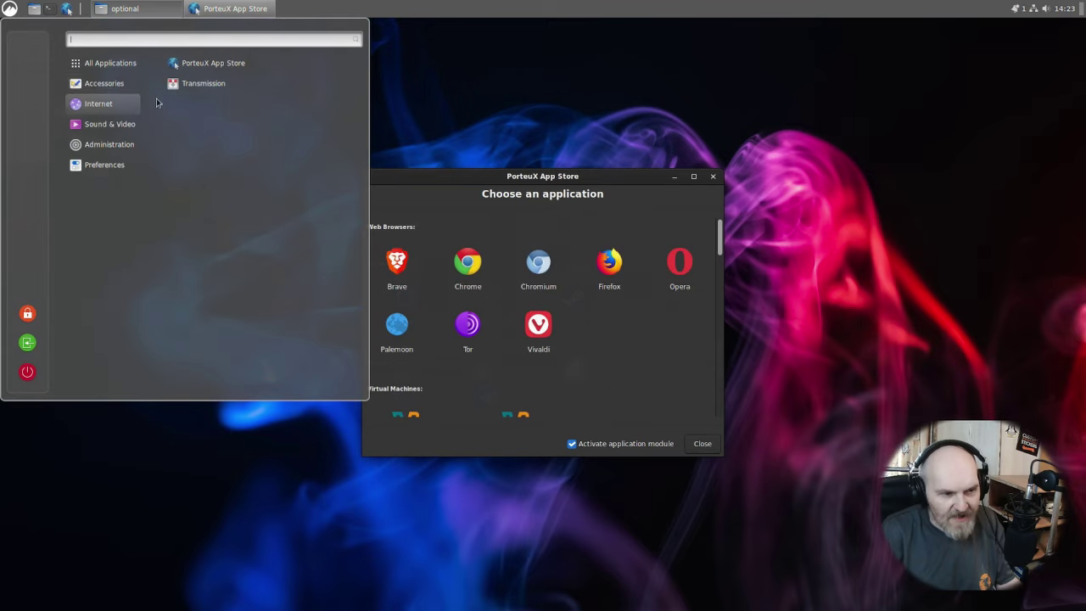
scroll(310, 223, down, 10)
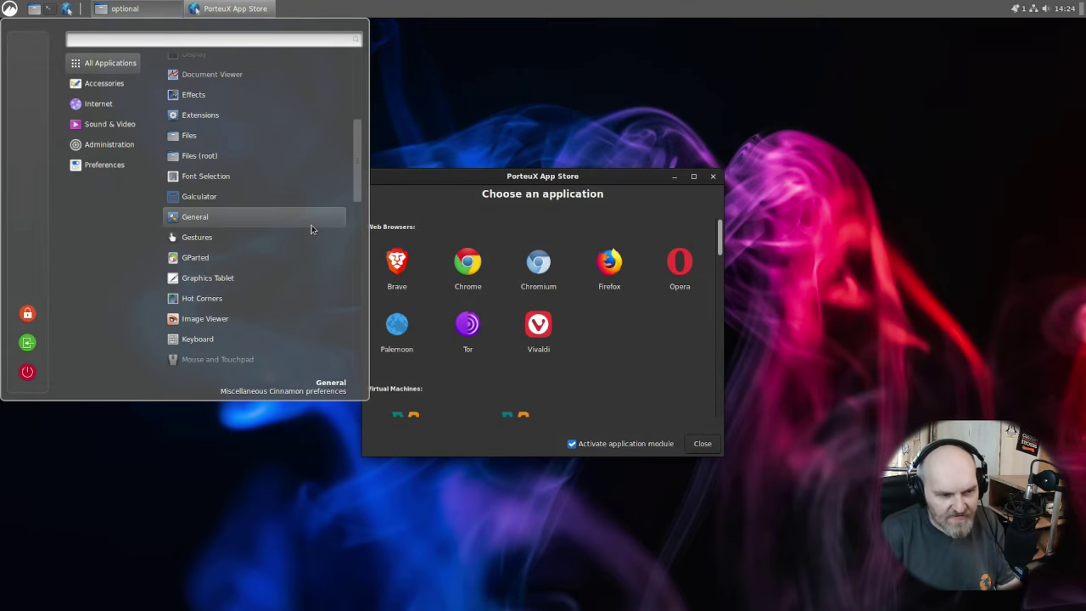
scroll(304, 264, down, 10)
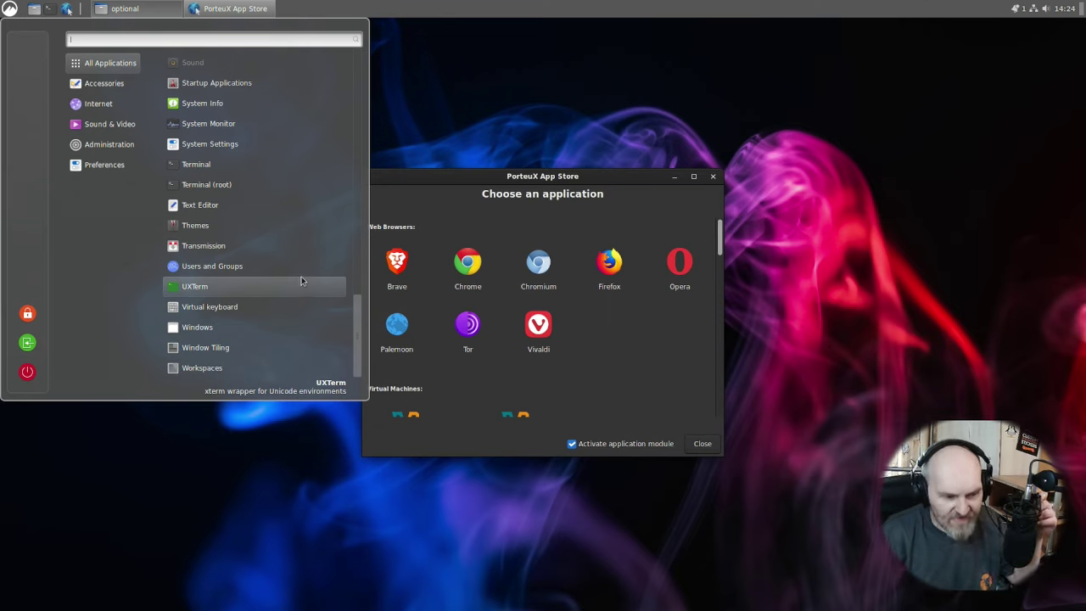
scroll(238, 242, up, 5)
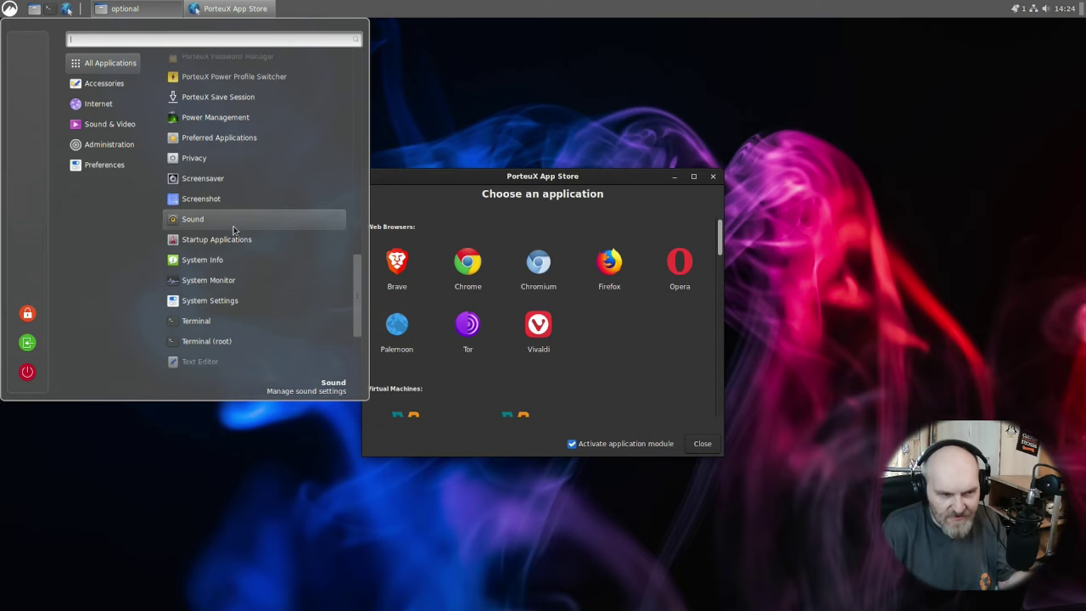
scroll(236, 226, up, 8)
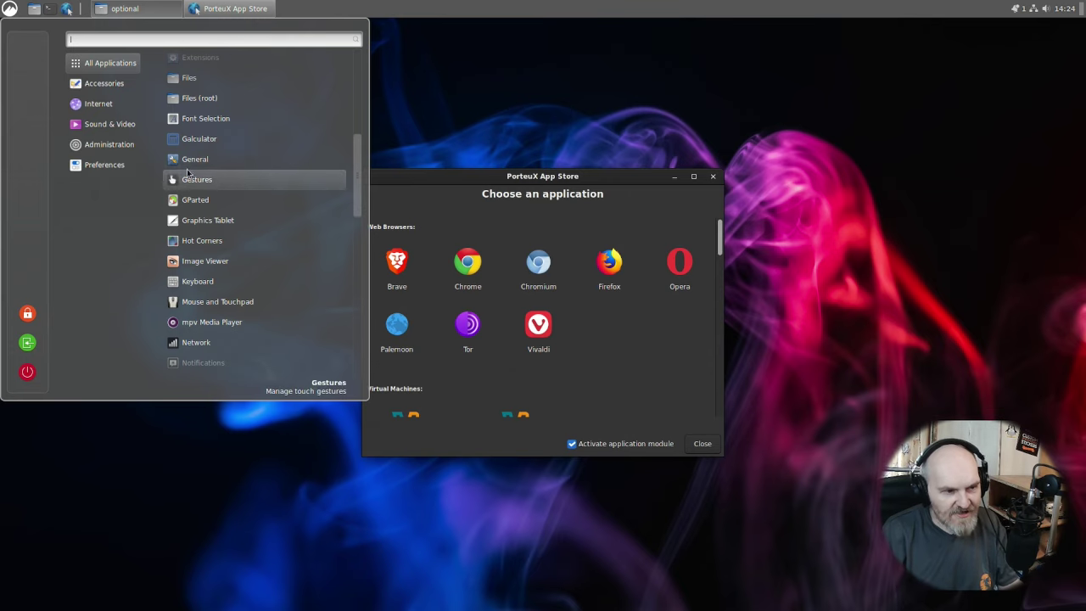
Open cheatcodes.txt from the docs folder in Text Editor, centre it, and read the cheatcodes.
click(493, 85)
click(119, 8)
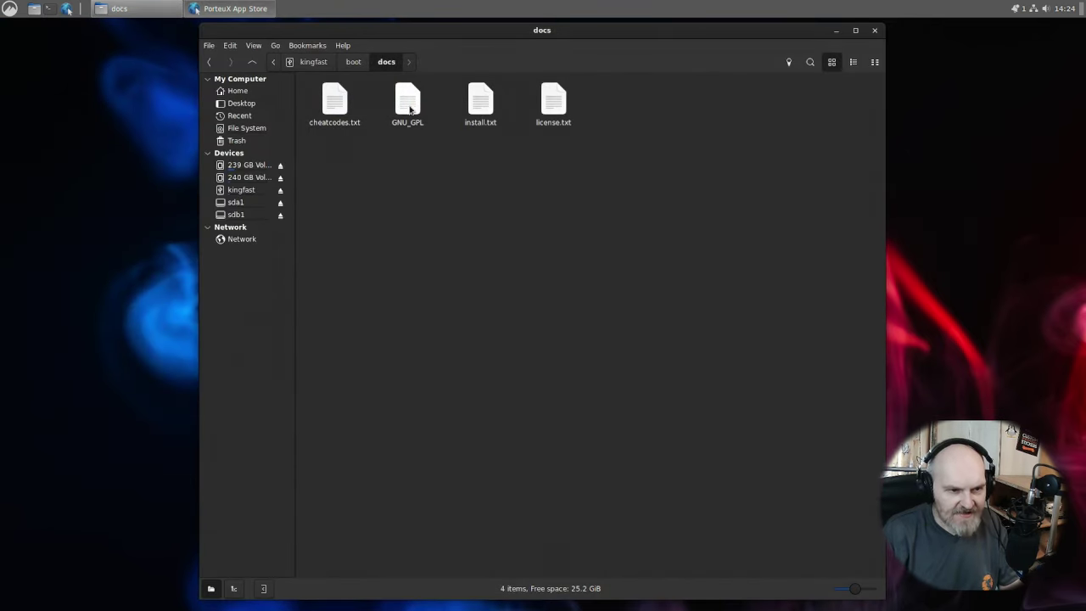
double_click(335, 109)
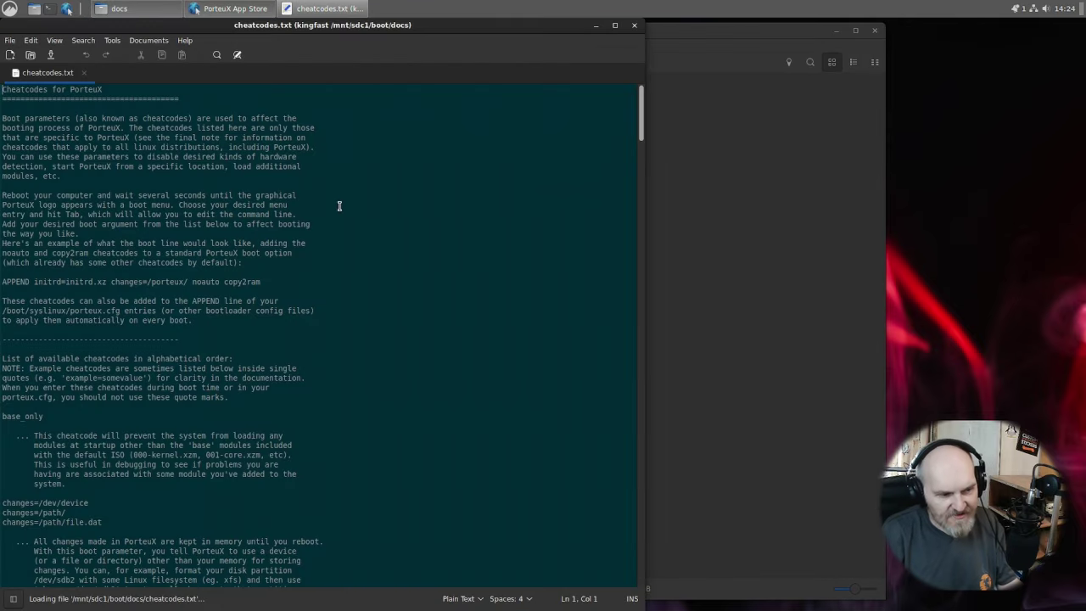
scroll(334, 250, down, 20)
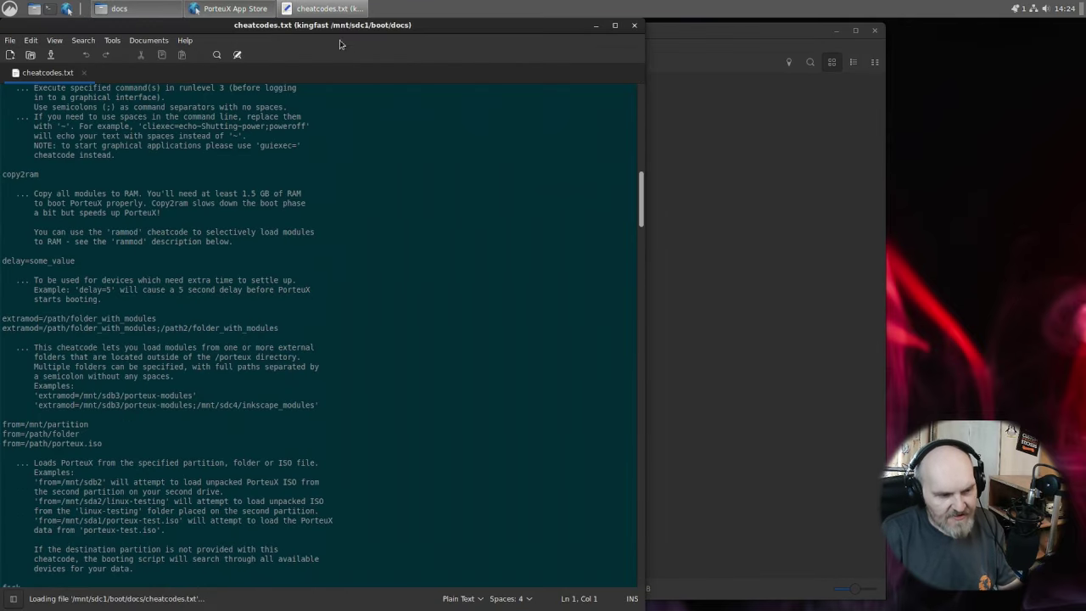
drag(294, 34, 520, 31)
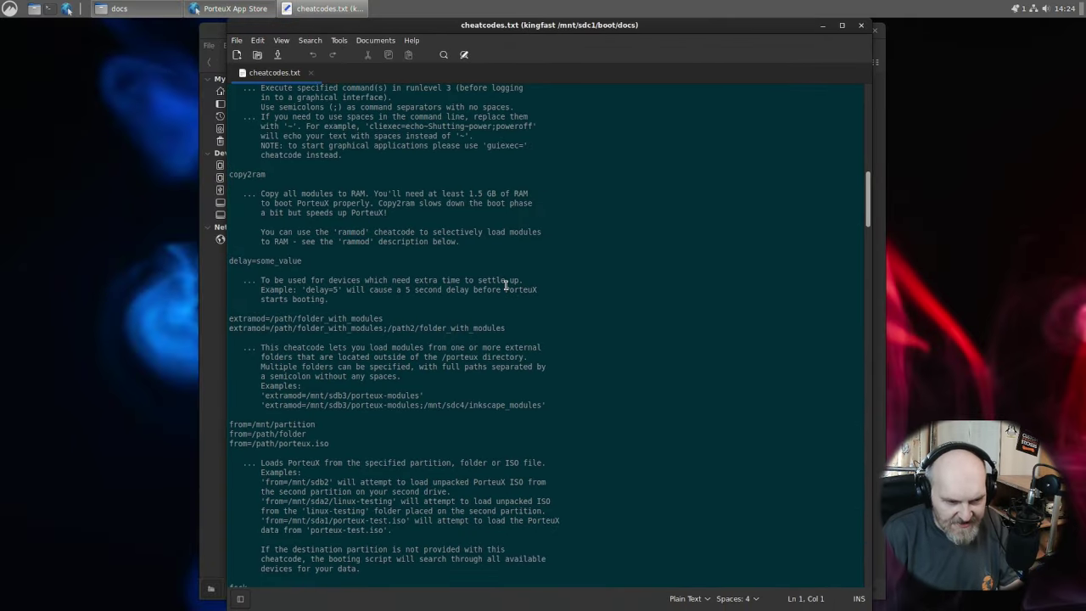
scroll(455, 352, up, 5)
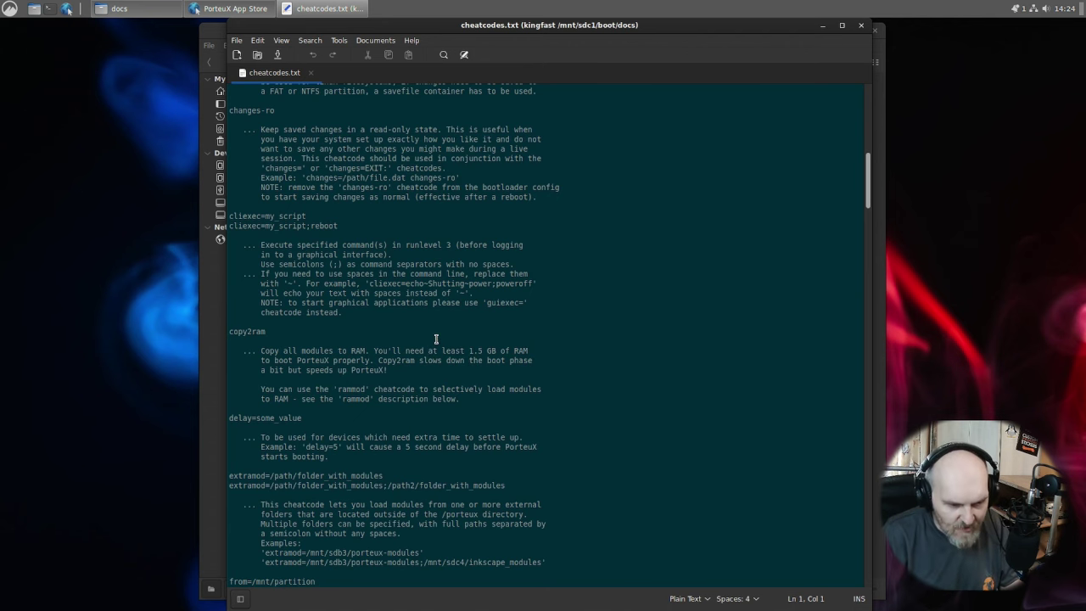
scroll(436, 340, down, 10)
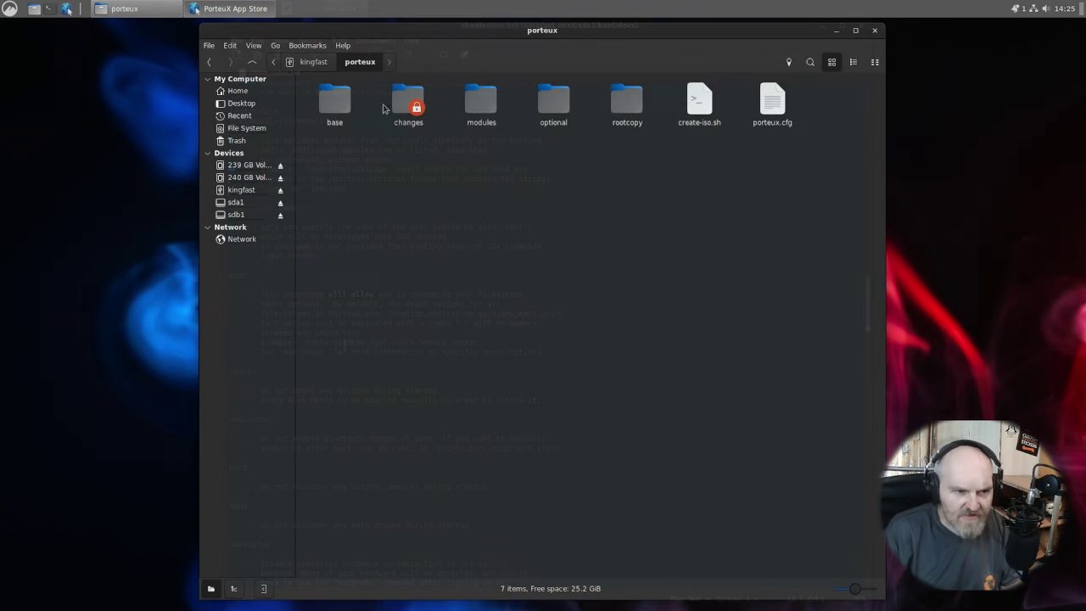
Open the porteux base folder to view its five core .xzm modules.
click(342, 111)
double_click(342, 111)
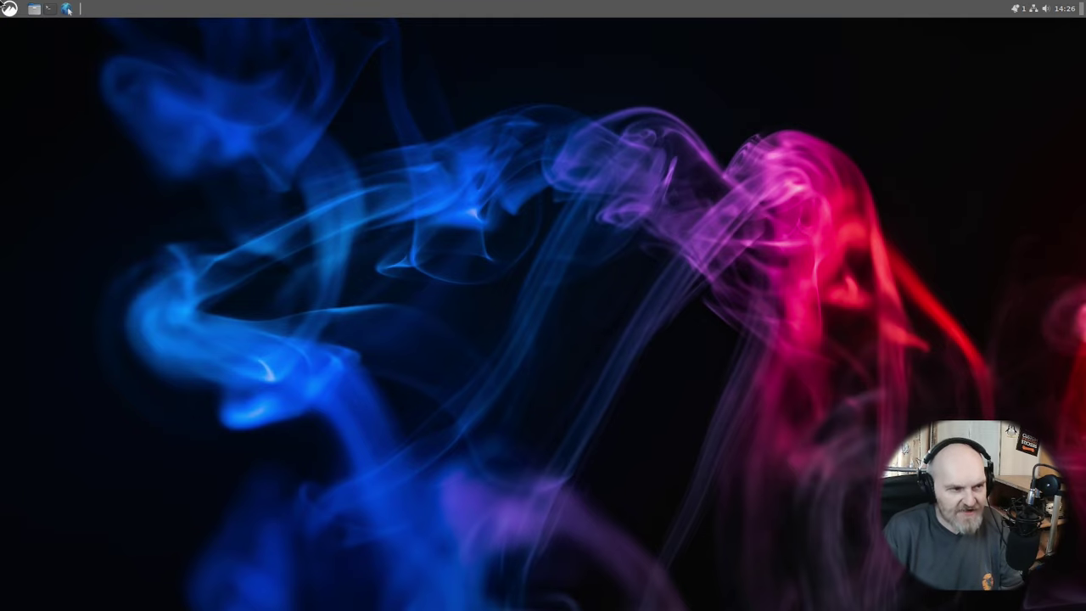
Open the application menu, view the Internet, Administration and Accessories categories, then scroll All Applications.
click(7, 11)
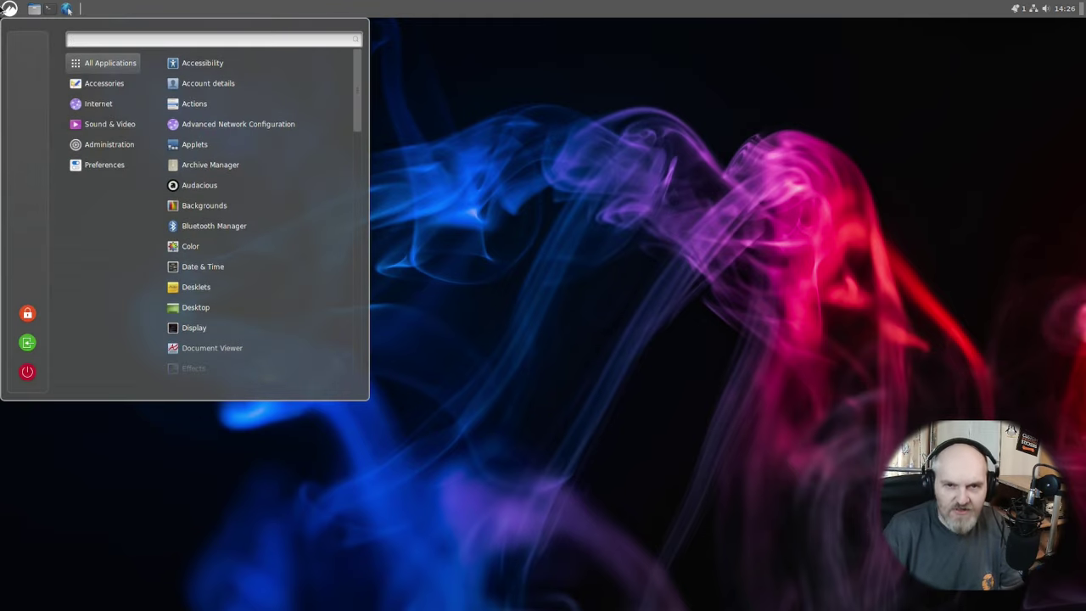
mouse_move(74, 108)
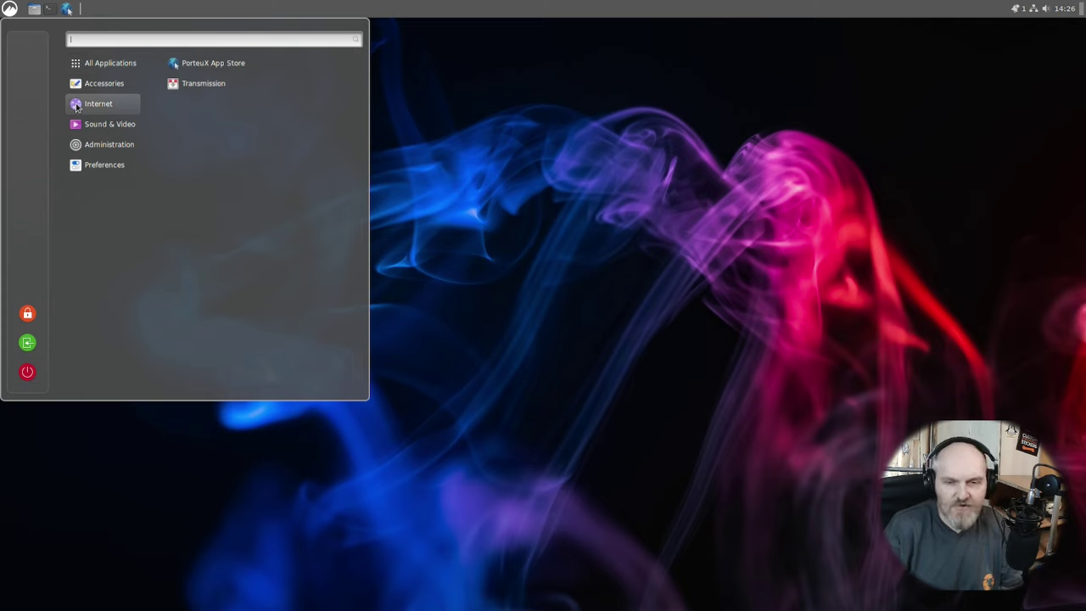
mouse_move(126, 126)
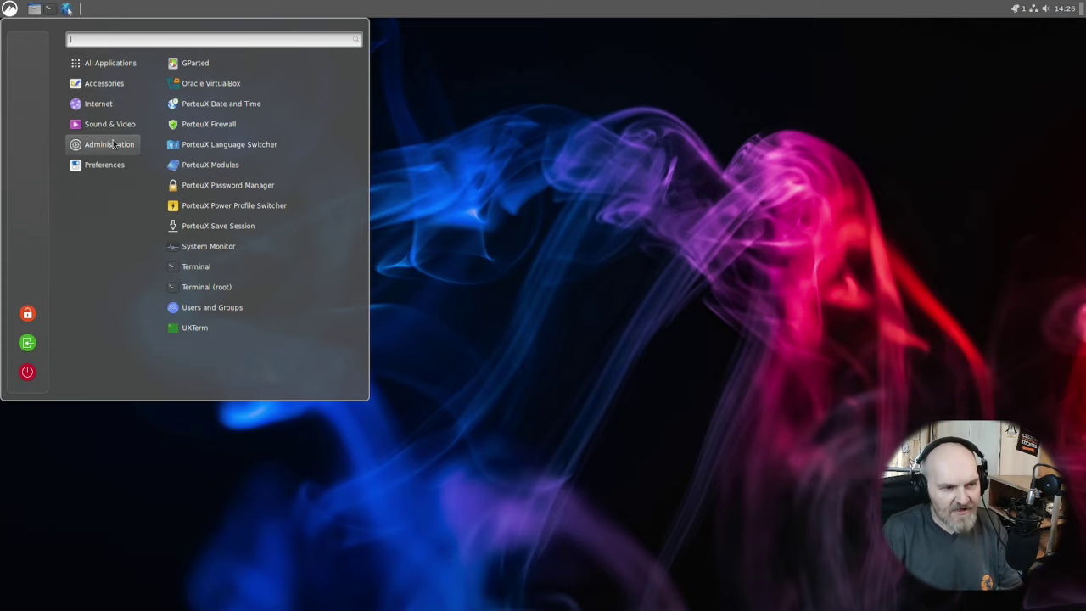
mouse_move(101, 169)
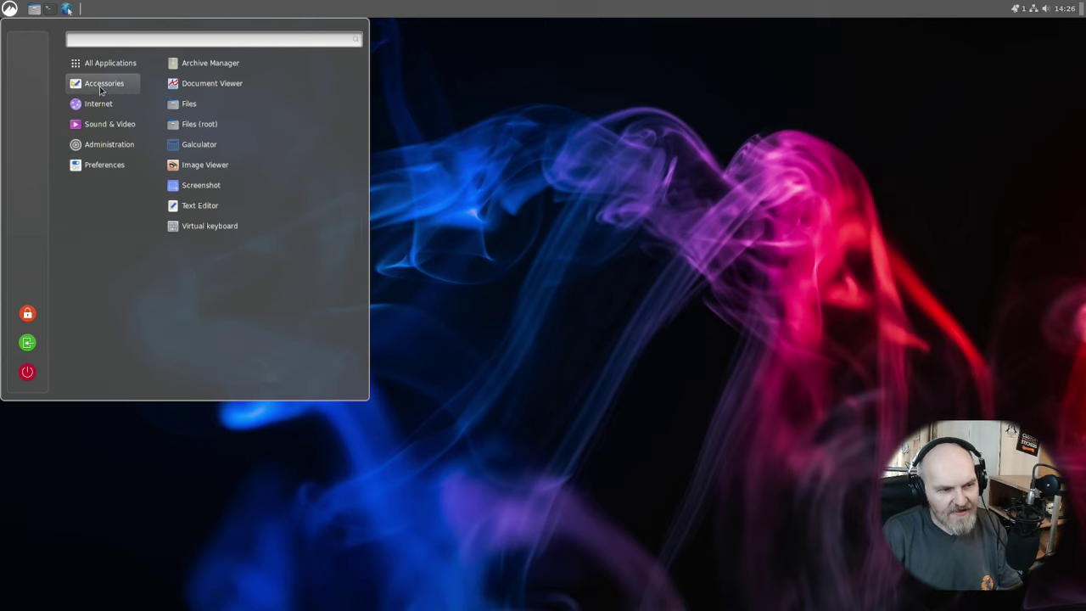
mouse_move(106, 68)
scroll(306, 170, down, 10)
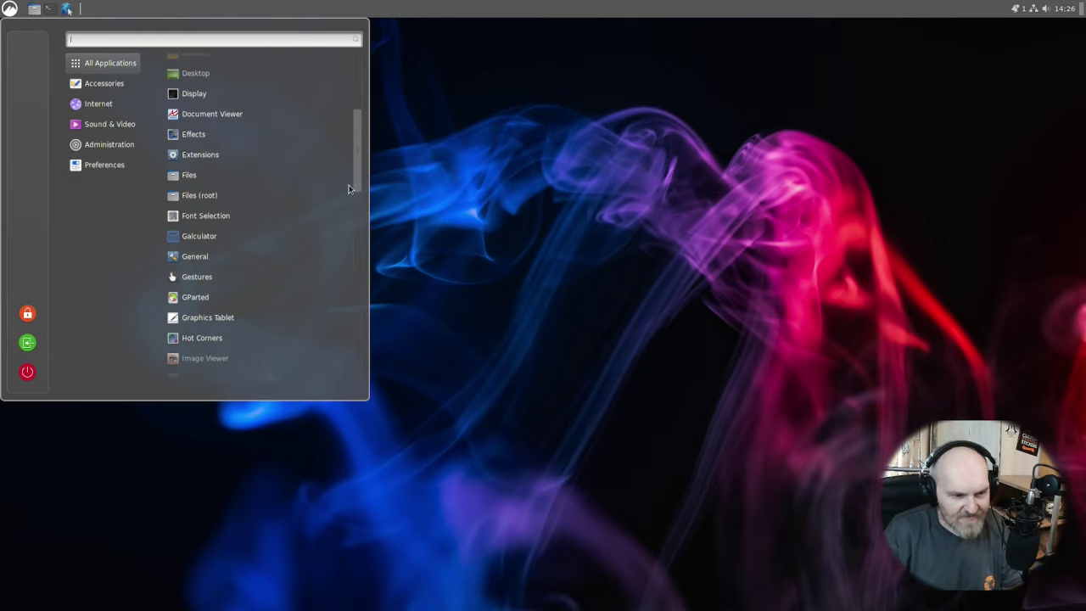